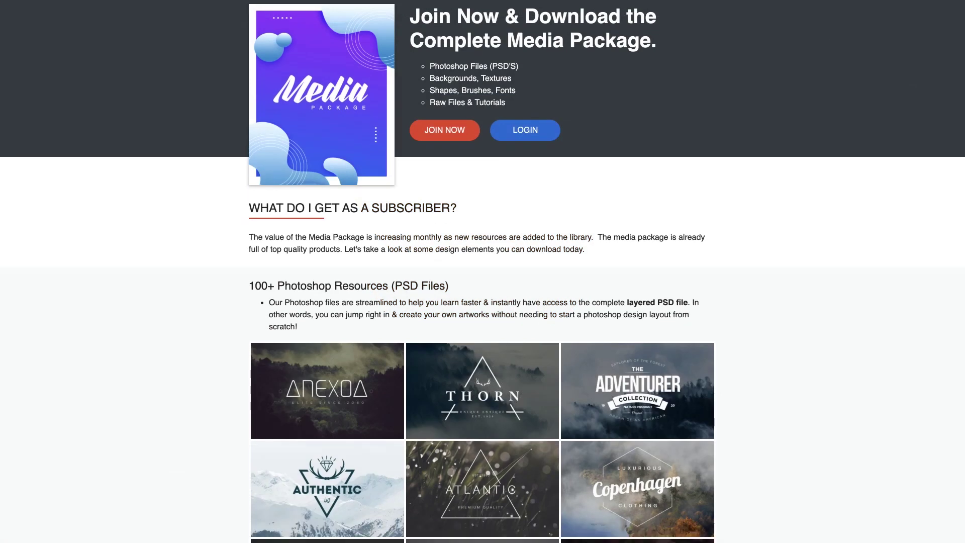
Look through the Media Package page's Photoshop files, background images, brushes and shapes sections
scroll(483, 272, down, 5)
scroll(482, 271, down, 10)
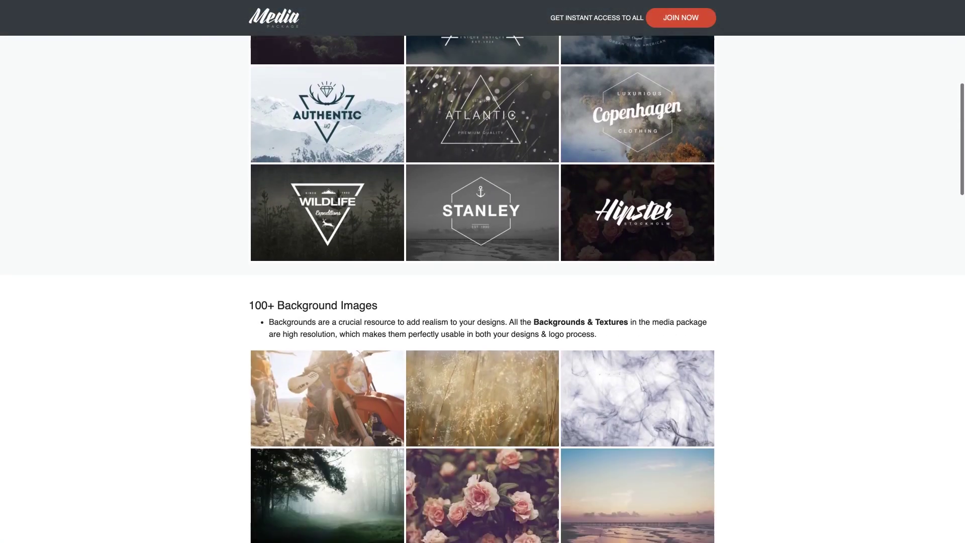
scroll(483, 272, down, 10)
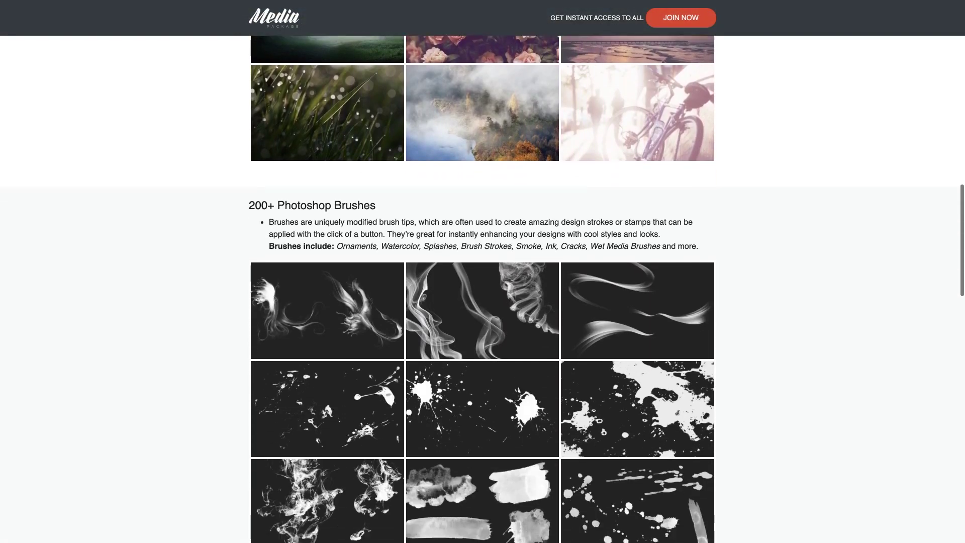
scroll(483, 271, down, 10)
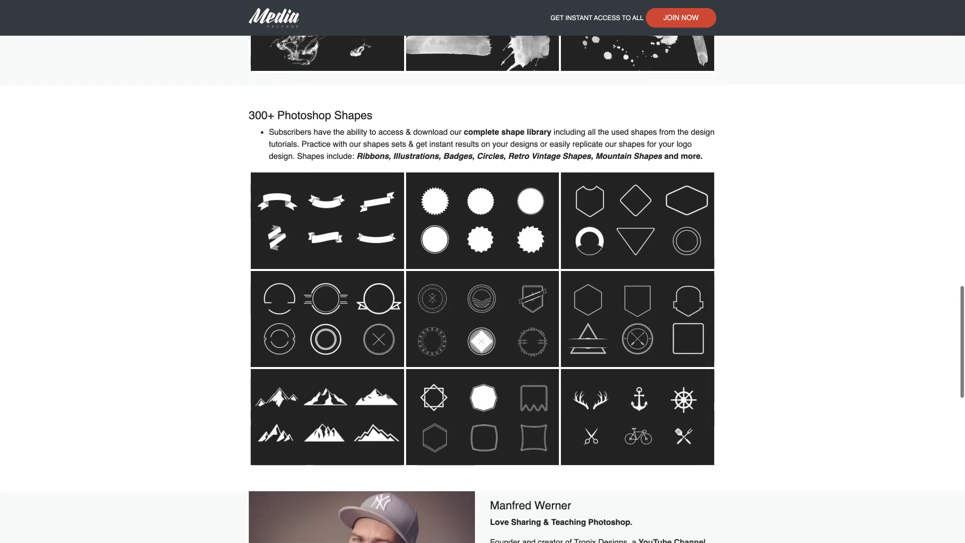
scroll(482, 272, down, 7)
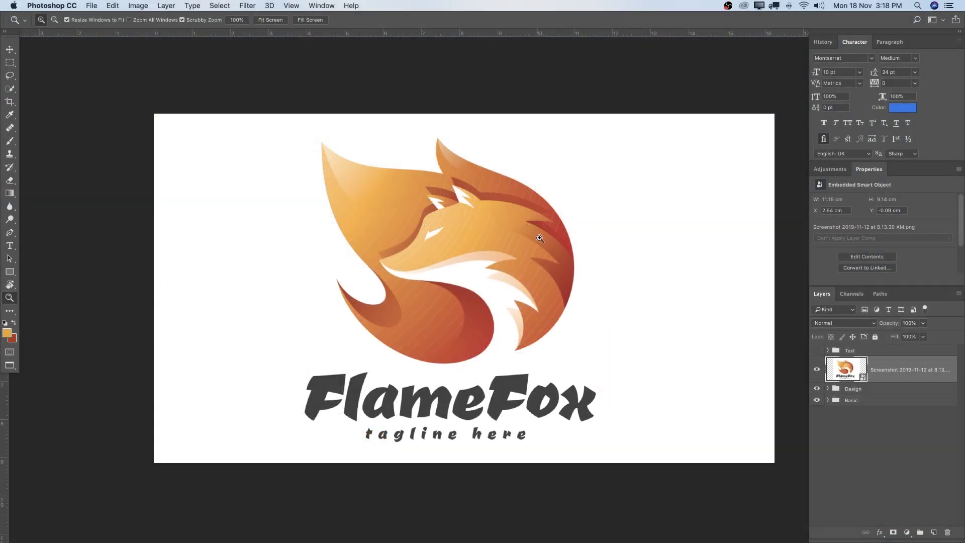
Create a new document from the saved YouTube preset, 1920 x 1080 pixels at 300 pixels/inch, RGB Color, white background
drag(544, 237, 540, 237)
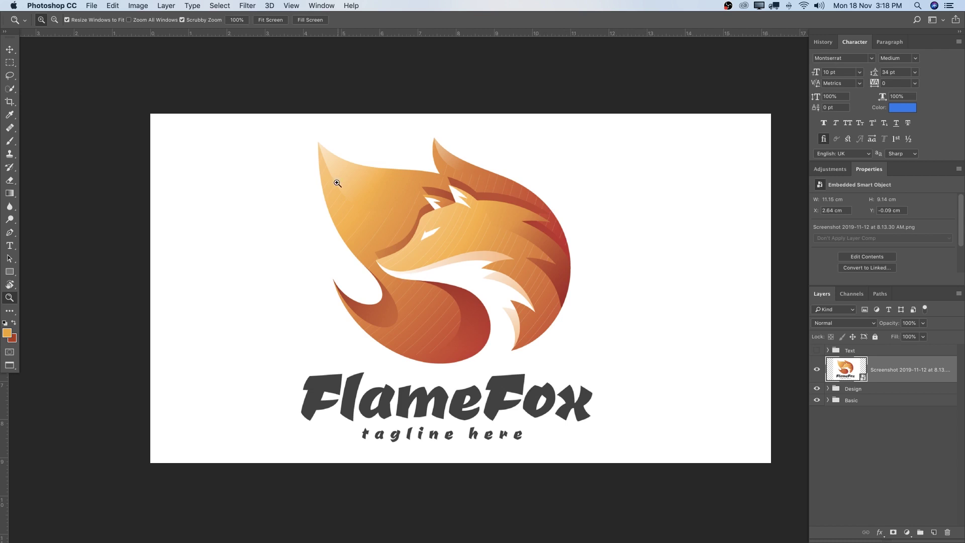
click(91, 6)
click(100, 19)
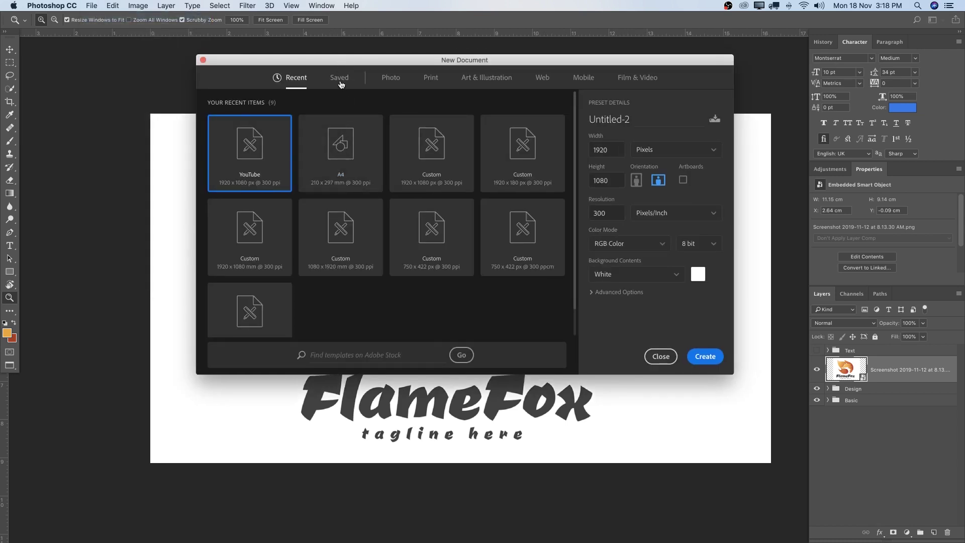
click(340, 78)
click(232, 190)
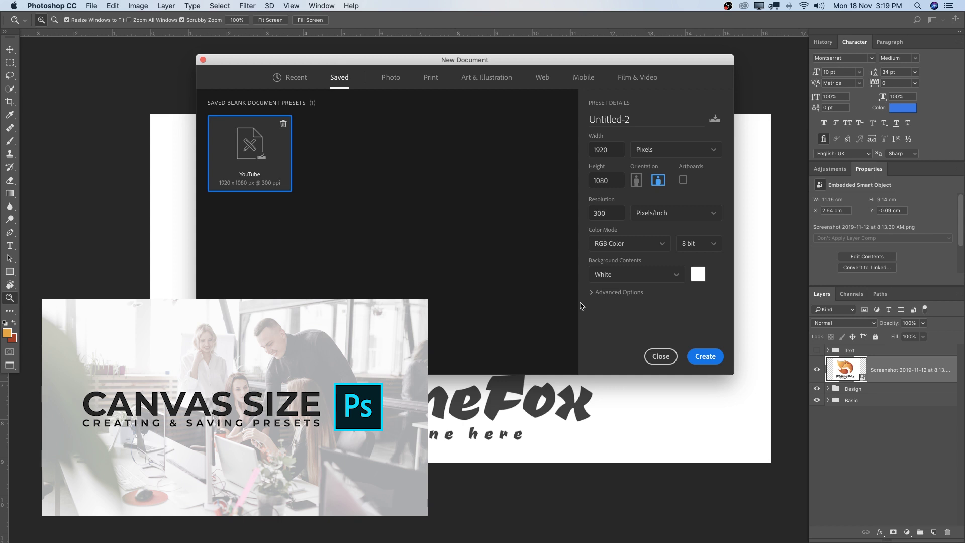
click(697, 357)
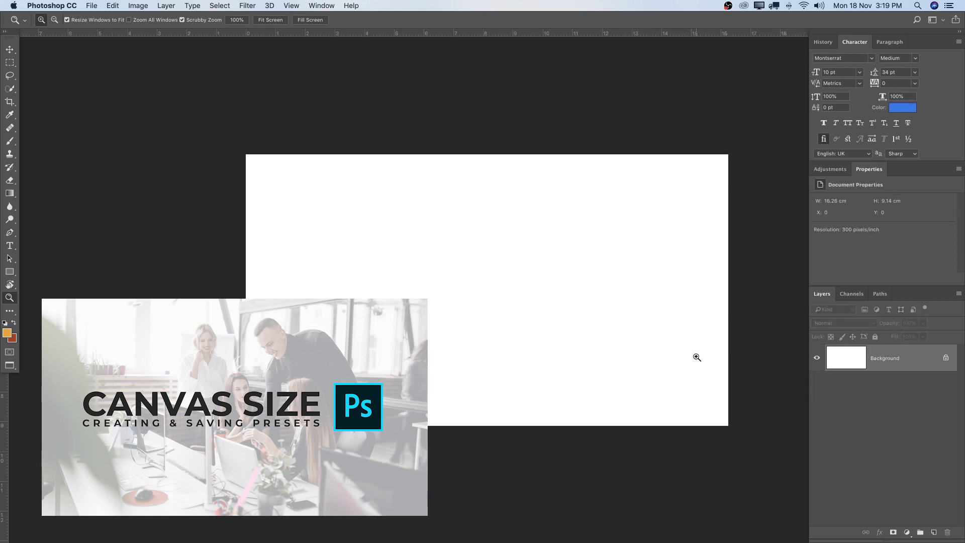
drag(695, 355, 598, 306)
drag(530, 303, 539, 303)
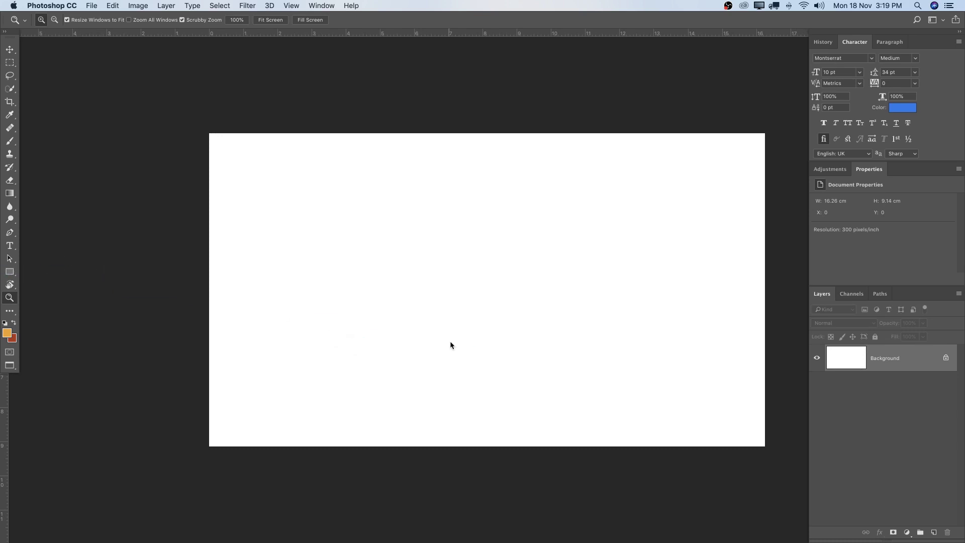
Position the placed FlameFox logo screenshot so it fills the canvas height near the middle, and commit the placement
drag(610, 300, 586, 282)
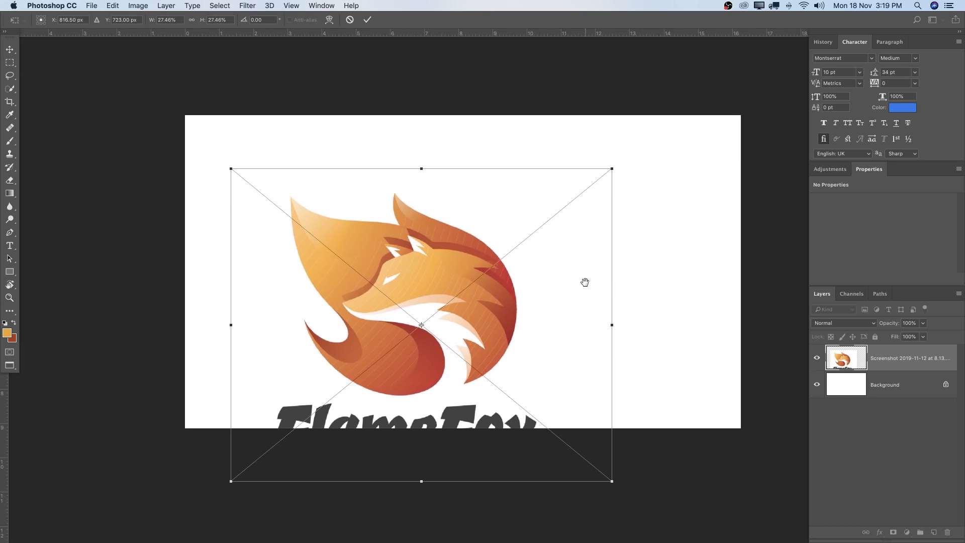
drag(478, 296, 525, 246)
key(Return)
mouse_move(501, 276)
mouse_down()
mouse_move(539, 274)
mouse_move(508, 265)
mouse_up()
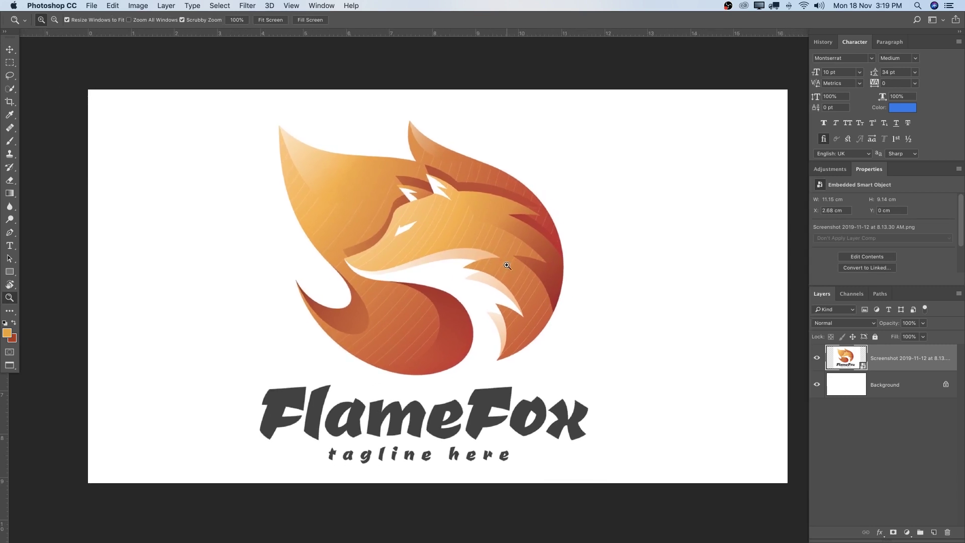
Switch to the tl.psd document and hide the screenshot layer above the Design group
key(f)
key(f)
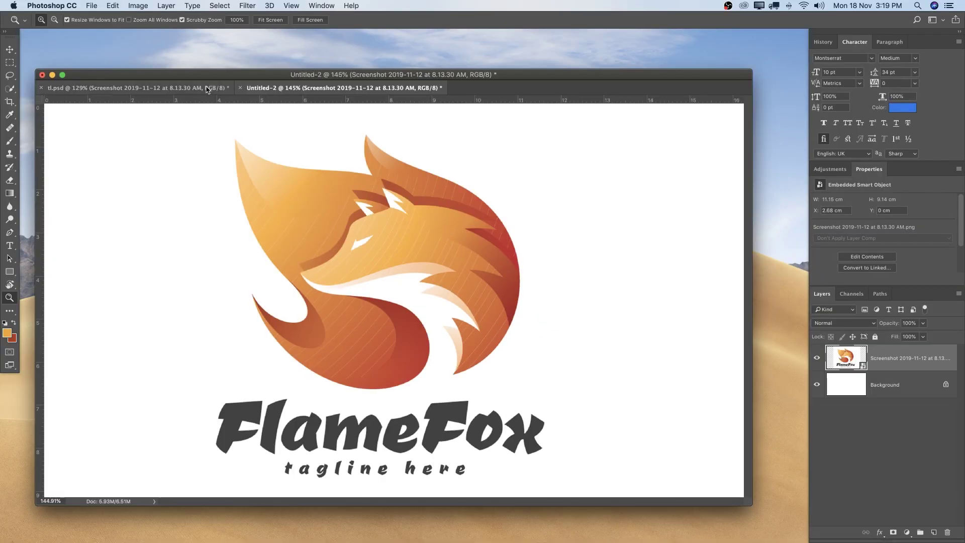
click(210, 90)
key(f)
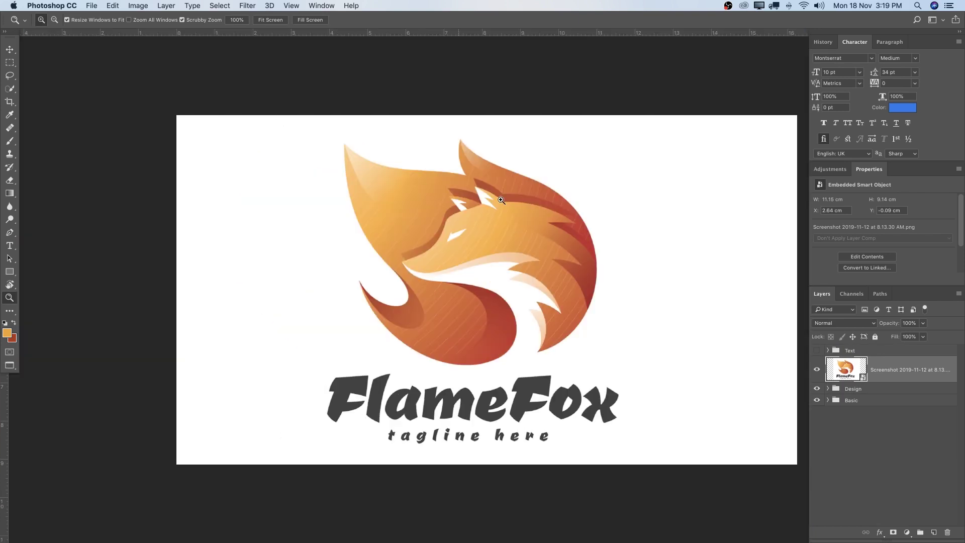
drag(573, 198, 552, 196)
click(817, 370)
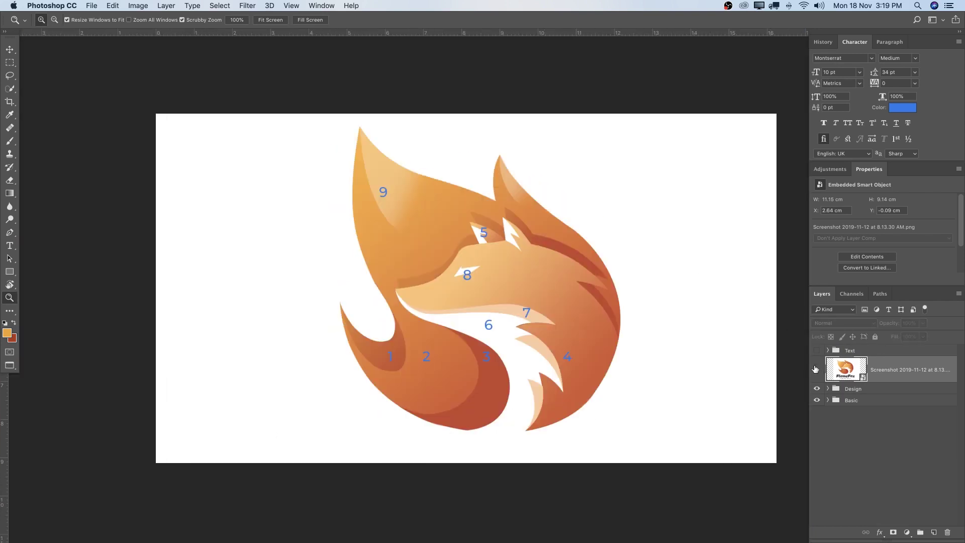
Expand the Design group, toggle the visibility of its first subgroup, and examine the numbered shapes of the finished fox
click(828, 389)
click(816, 401)
click(816, 400)
click(817, 400)
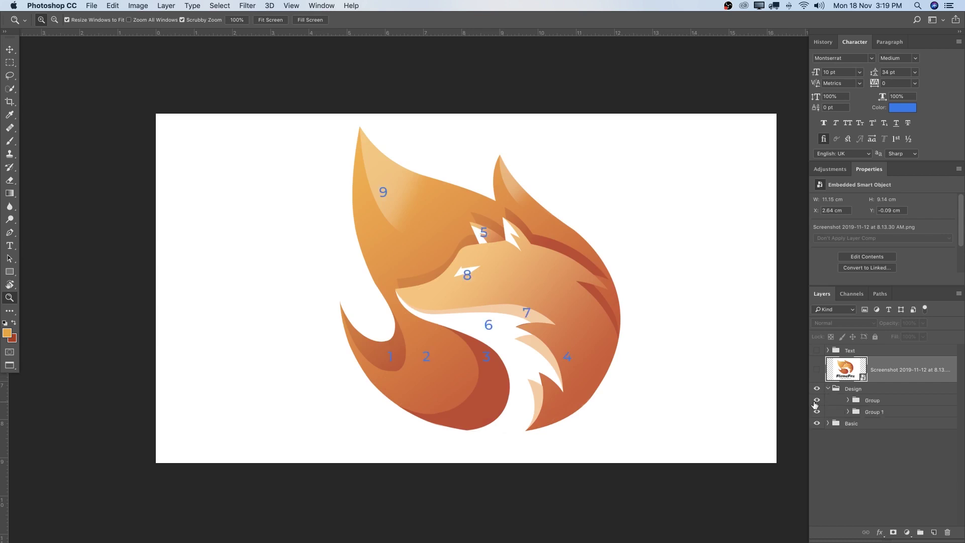
key(v)
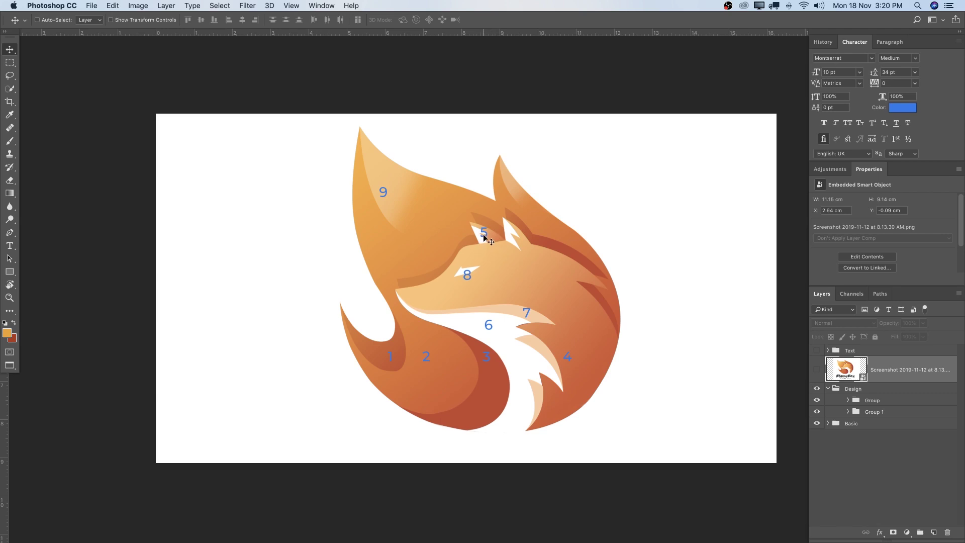
scroll(484, 235, left, 1)
scroll(483, 235, up, 1)
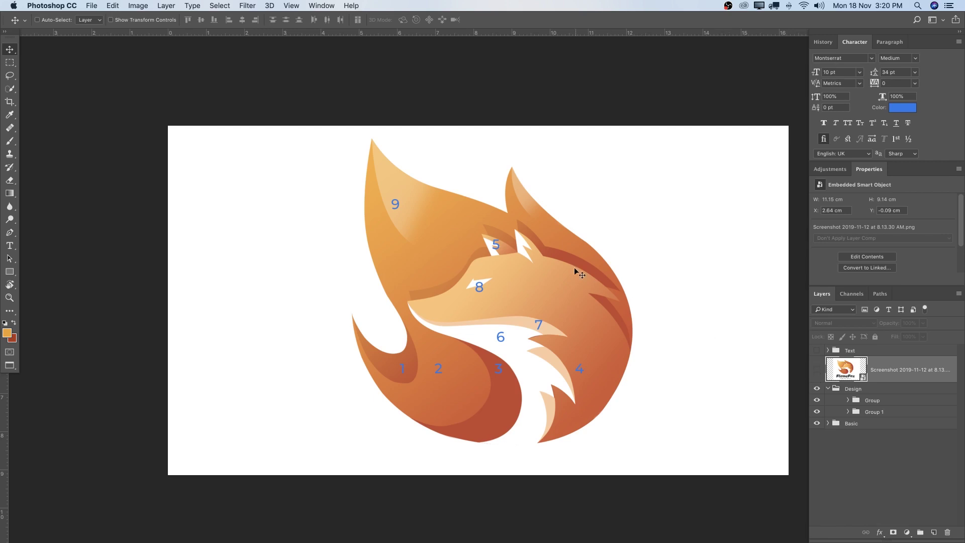
Return to the Untitled-2 document and rename the fox screenshot layer as Inspiration
key(f)
key(f)
click(328, 90)
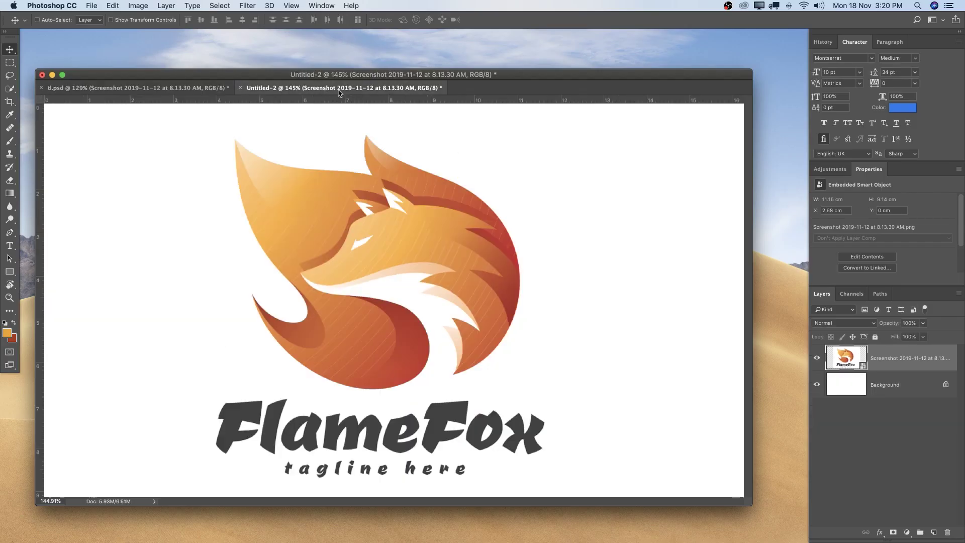
key(f)
drag(597, 175, 536, 160)
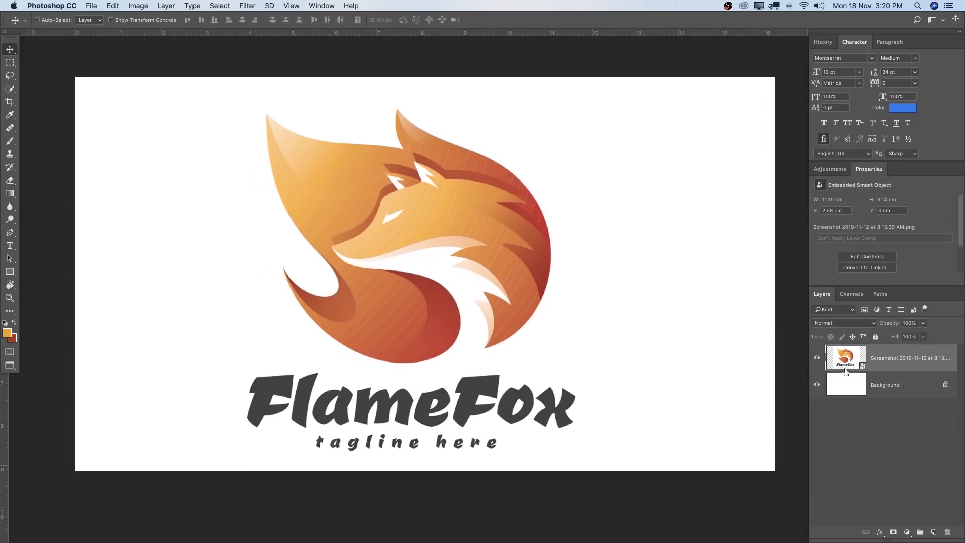
double_click(884, 358)
text(Inspiration)
key(Return)
drag(538, 319, 507, 312)
Convert the locked Background into a regular layer and rename it as White
double_click(886, 385)
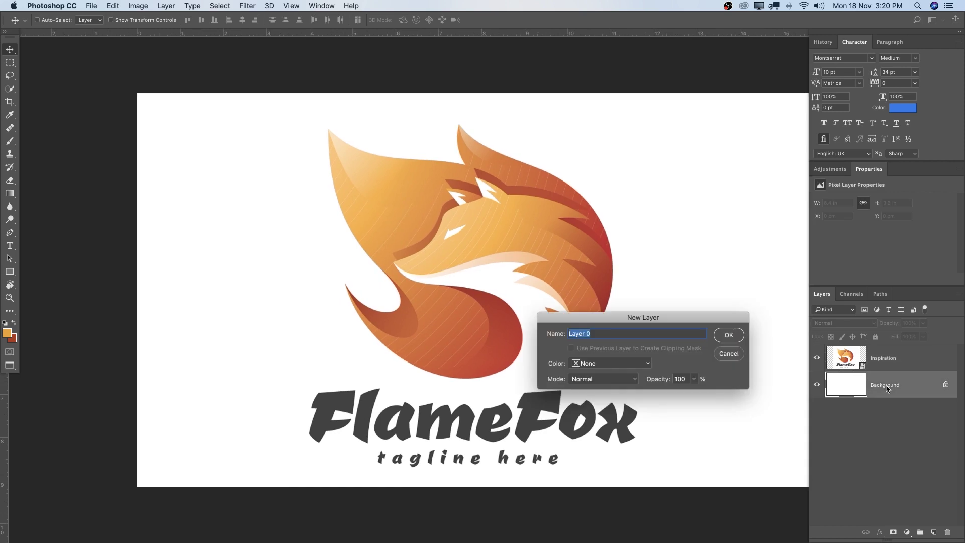
key(Return)
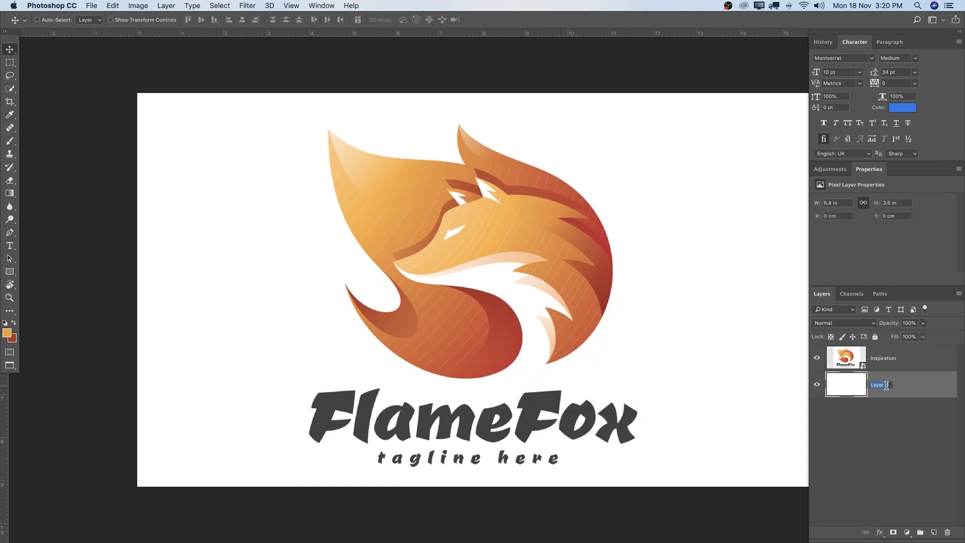
text(White)
key(Return)
key(space)
drag(537, 308, 486, 310)
Add a new empty layer directly above the Inspiration layer
key(z)
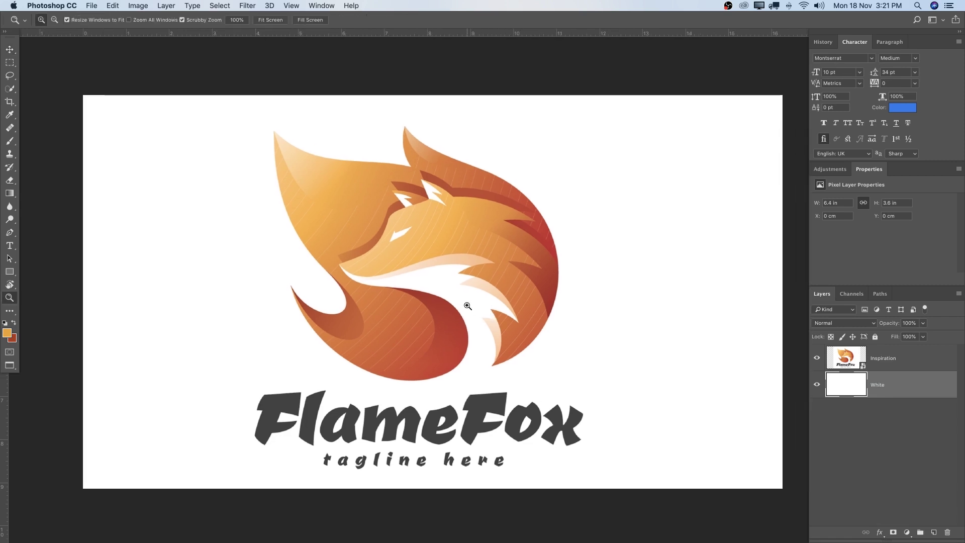
key(space)
drag(465, 262, 459, 265)
click(905, 360)
key(space)
drag(704, 305, 678, 303)
key(space)
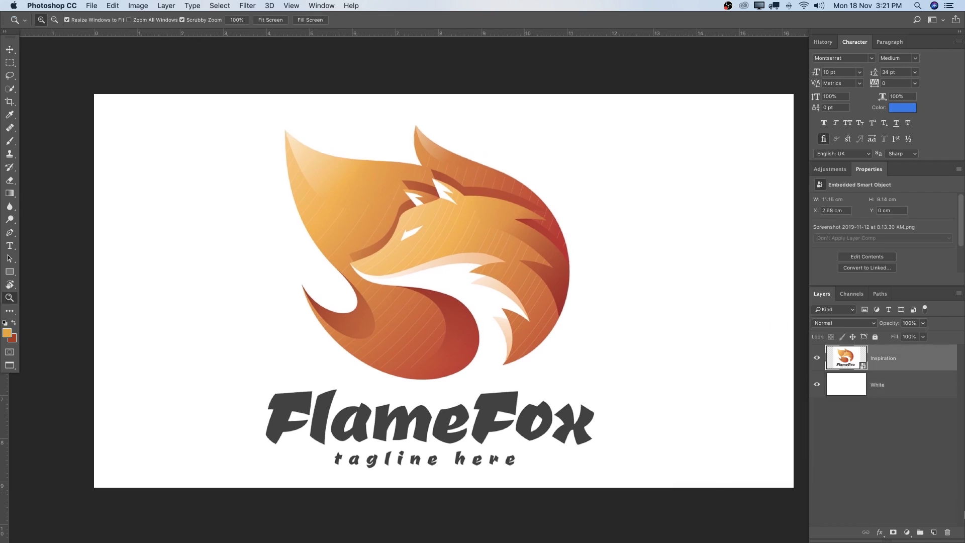
click(934, 533)
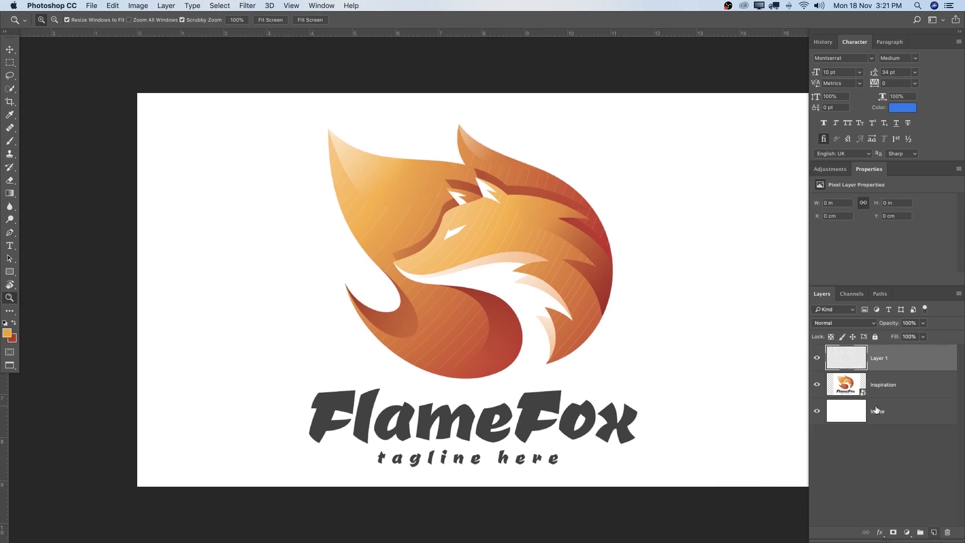
drag(762, 361, 660, 325)
key(space)
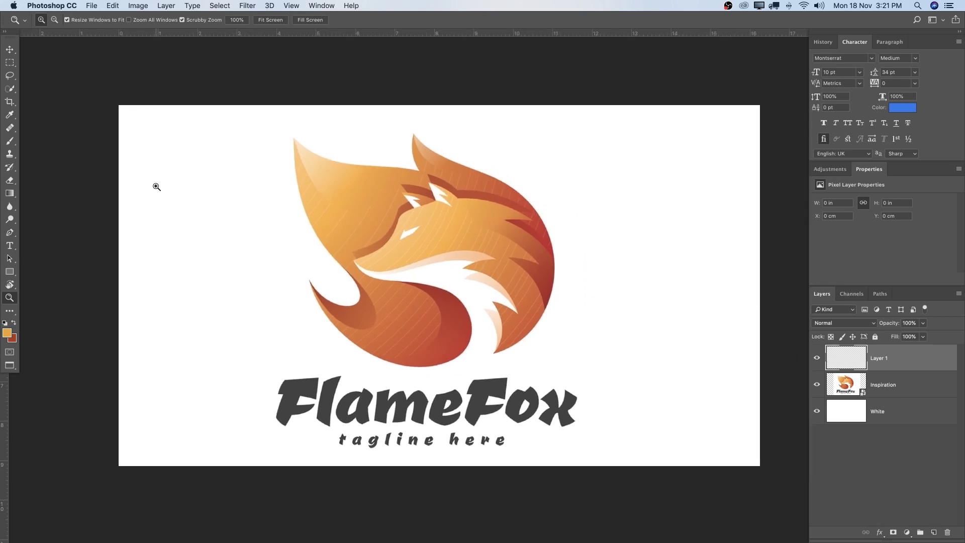
Start a Pen tool path at the lower tail's pointed tip and trace the inner white curve up to the upper tail's edge
key(p)
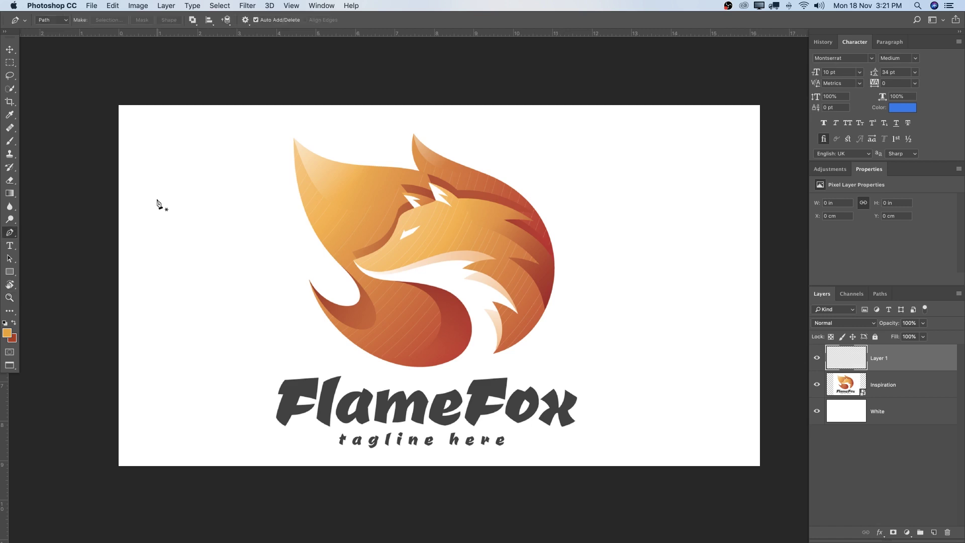
key(z)
drag(326, 296, 362, 247)
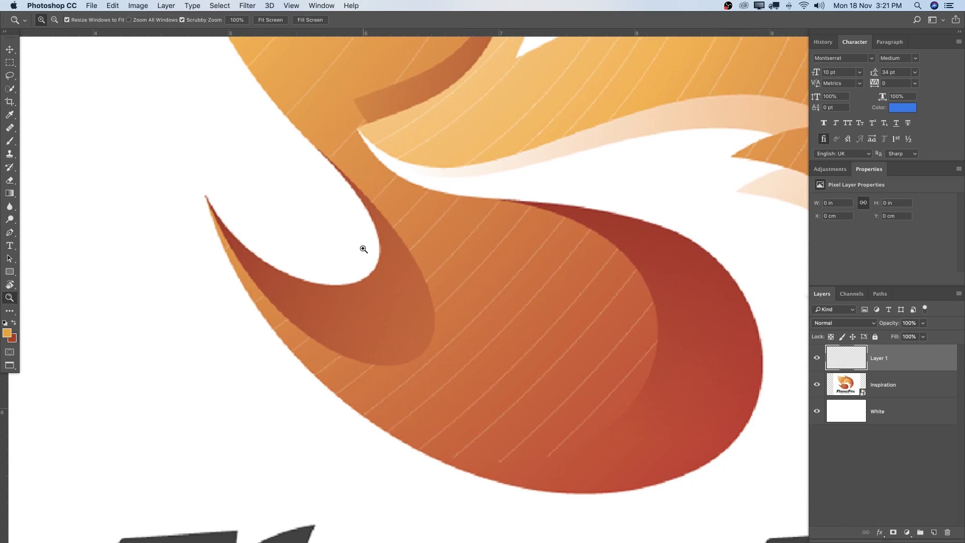
key(p)
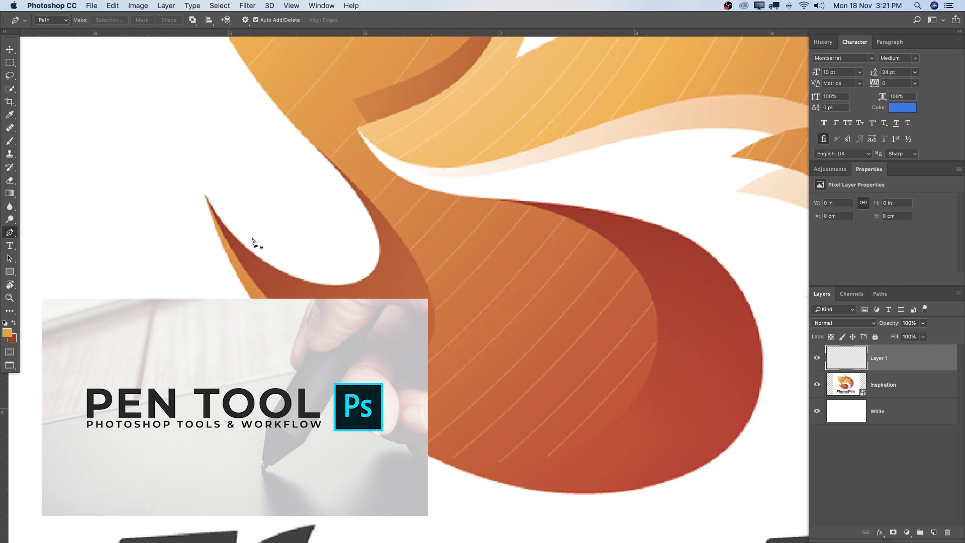
drag(265, 214, 256, 198)
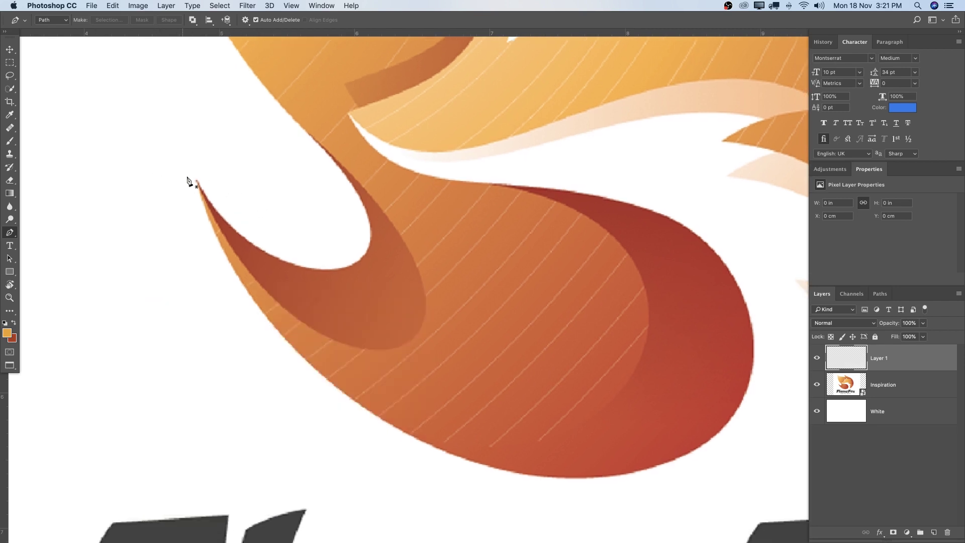
click(196, 180)
drag(348, 267, 452, 254)
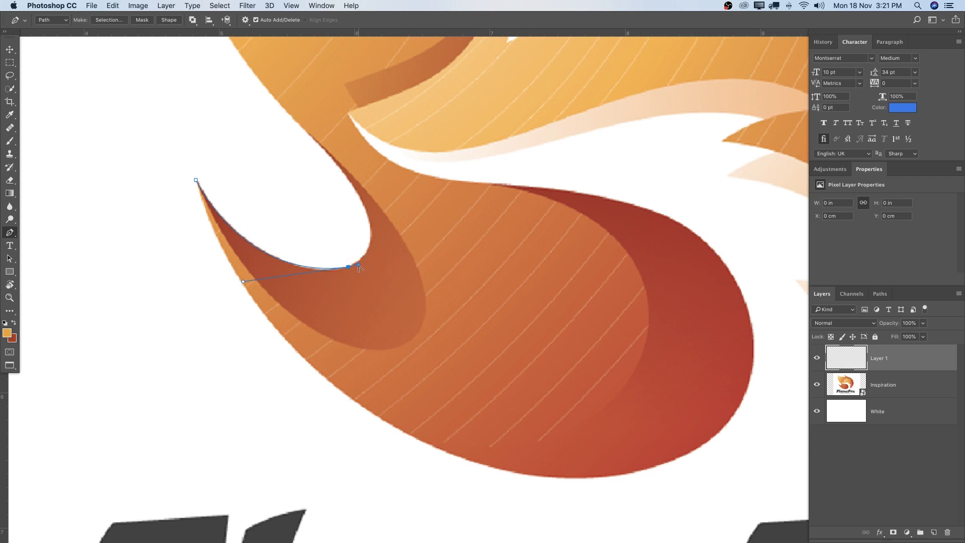
drag(300, 124, 182, 81)
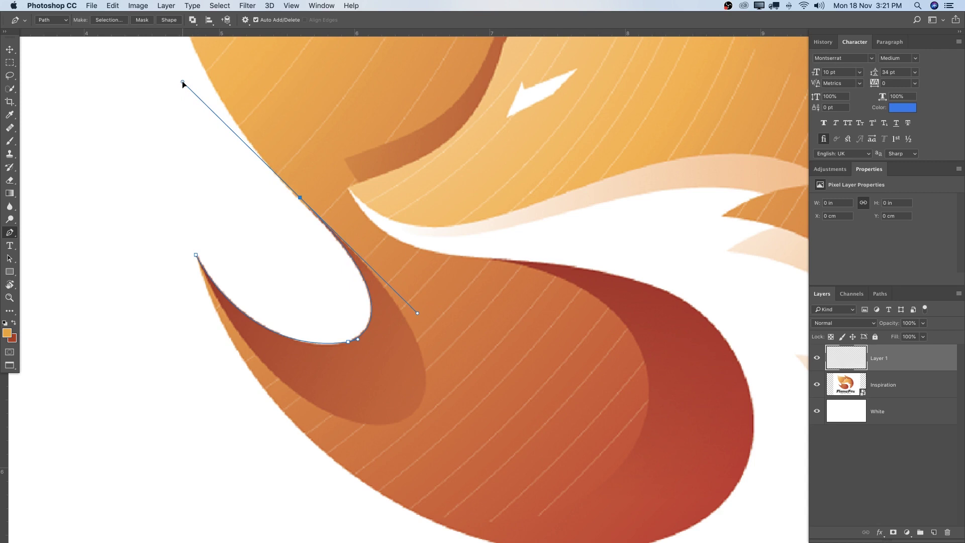
Close the path back at the tail tip with a loose curve around the outside of the dark shaded shape
drag(183, 83, 379, 231)
scroll(378, 230, down, 5)
drag(451, 276, 374, 342)
click(258, 261)
drag(201, 152, 182, 94)
scroll(182, 93, up, 1)
drag(323, 201, 355, 214)
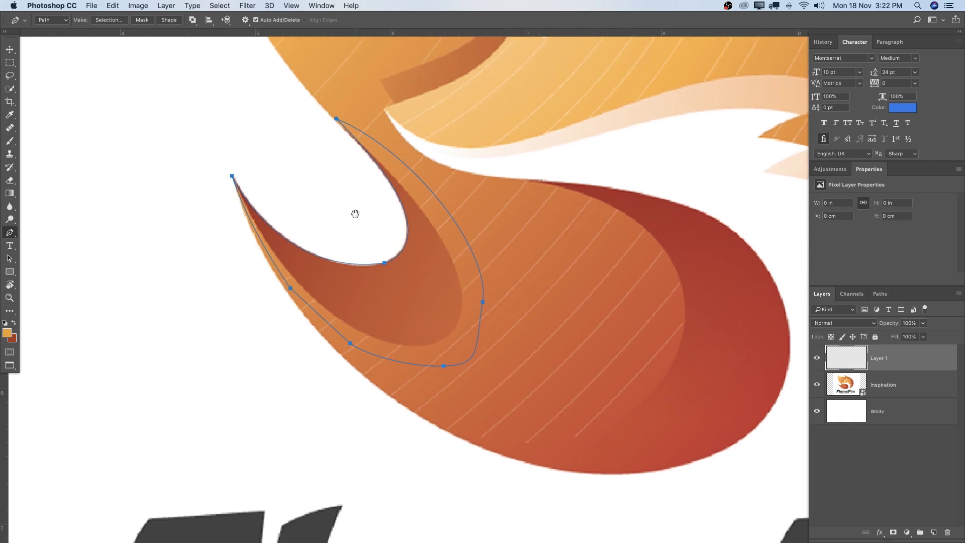
Create a vector mask on the new empty layer from the closed tail path
right_click(416, 285)
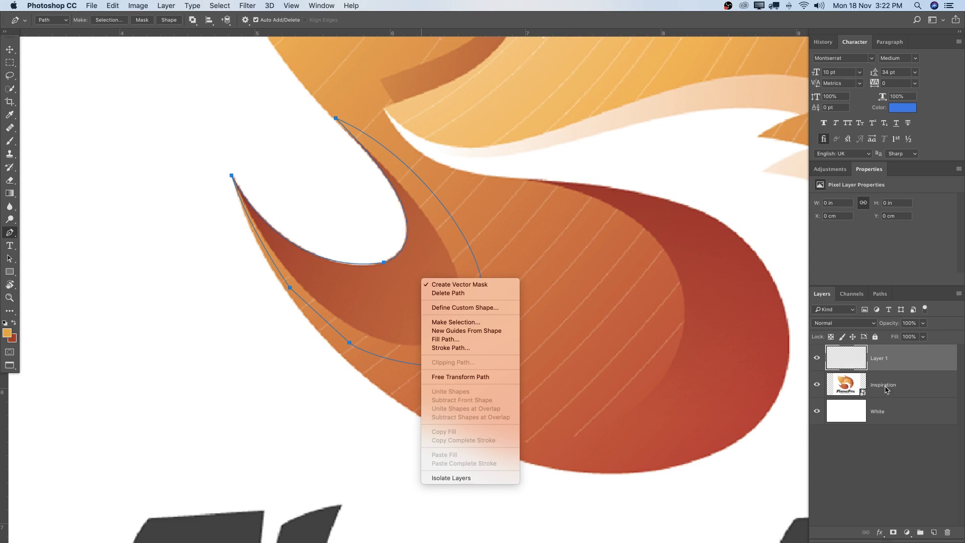
click(465, 285)
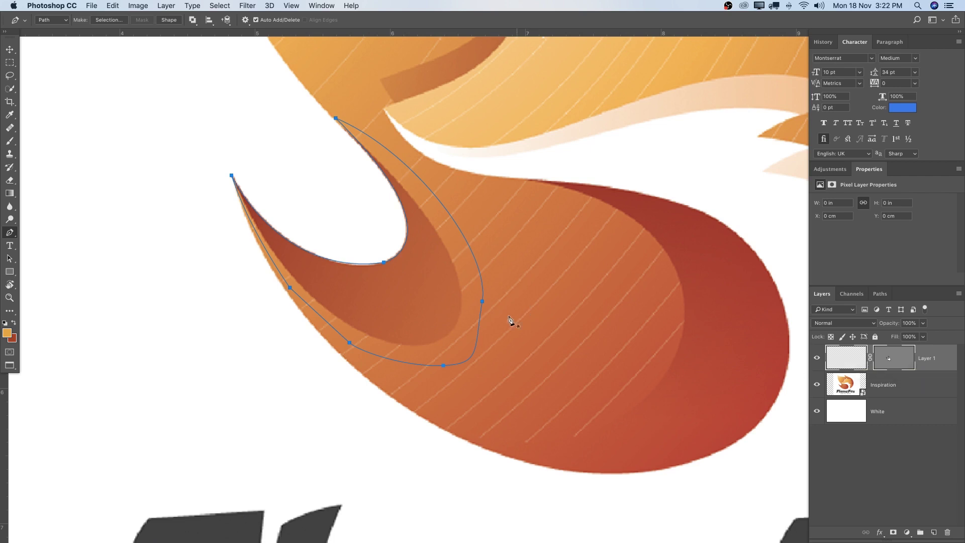
drag(570, 241, 472, 343)
key(z)
drag(562, 314, 519, 316)
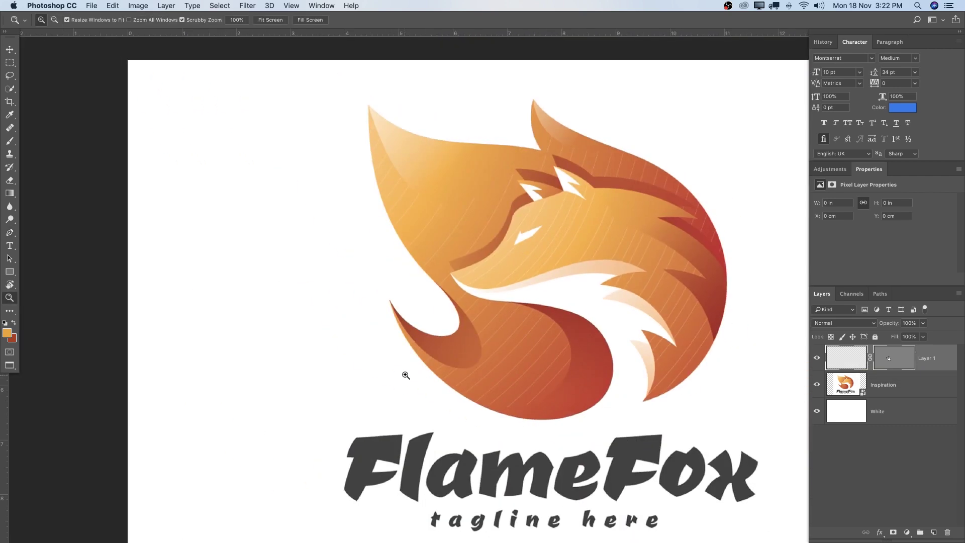
Adjust the direction handles of the anchor at the inner white curve's lowest part so the tail mask path follows the edge
drag(479, 349, 545, 333)
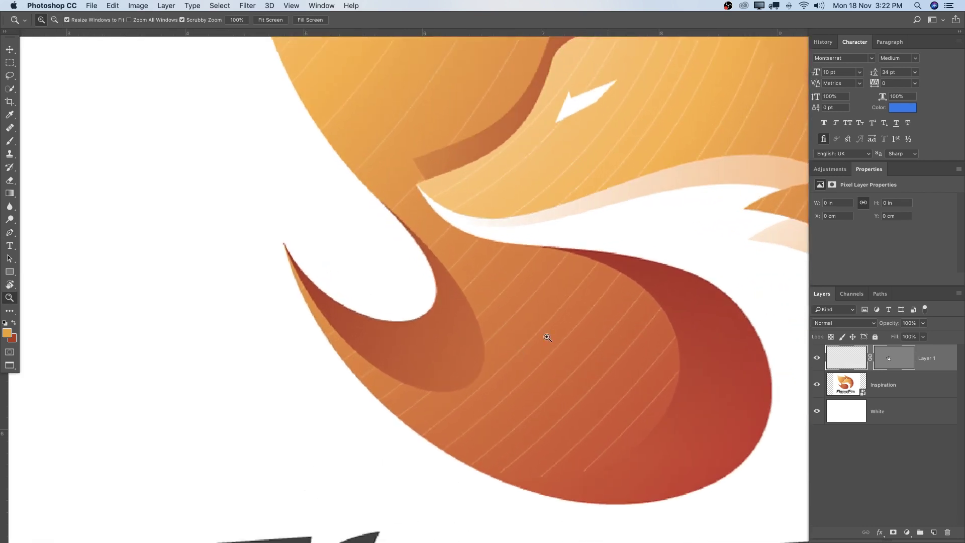
key(p)
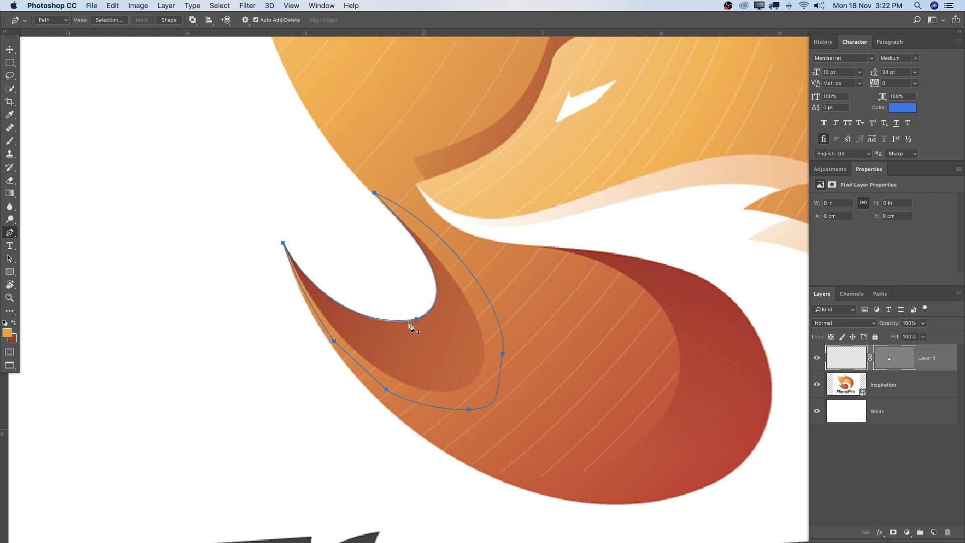
key(z)
drag(405, 320, 425, 317)
key(p)
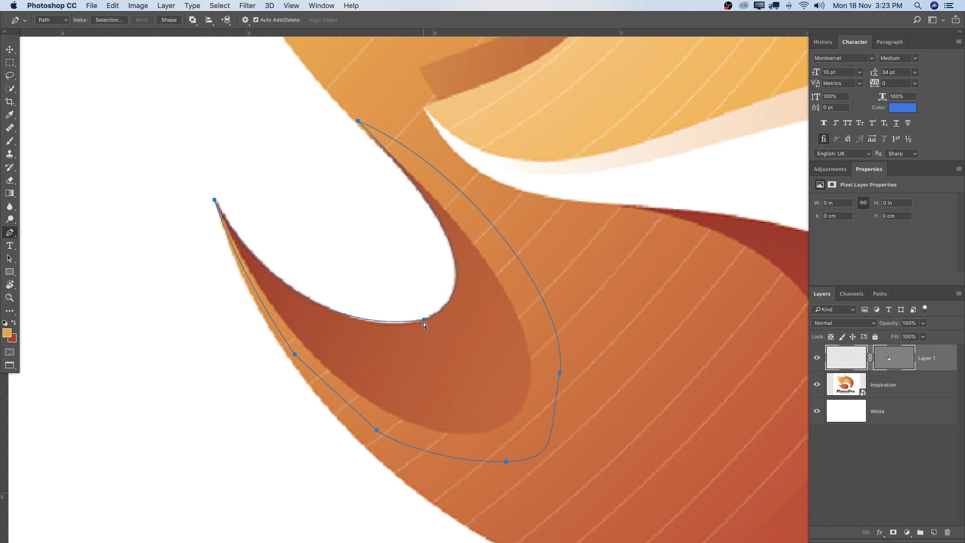
drag(423, 321, 424, 322)
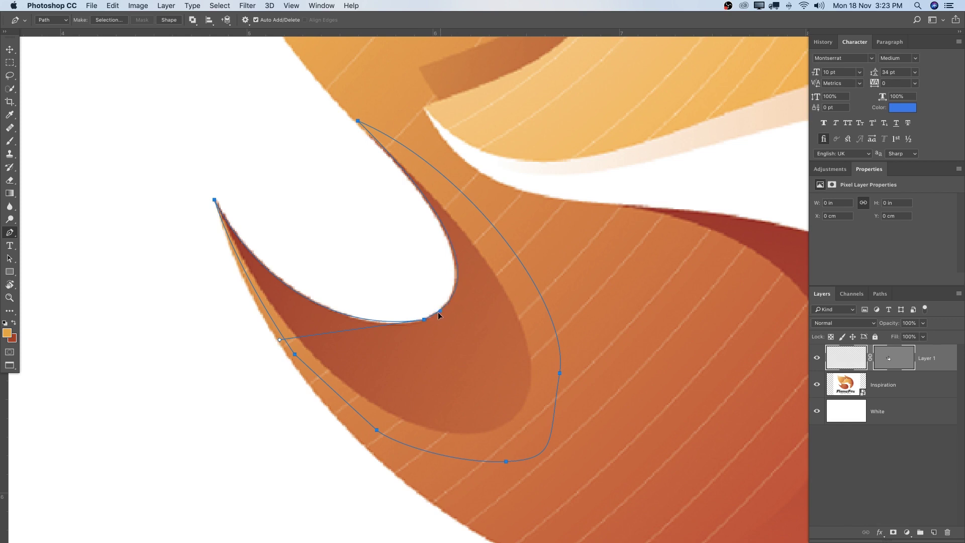
click(424, 321)
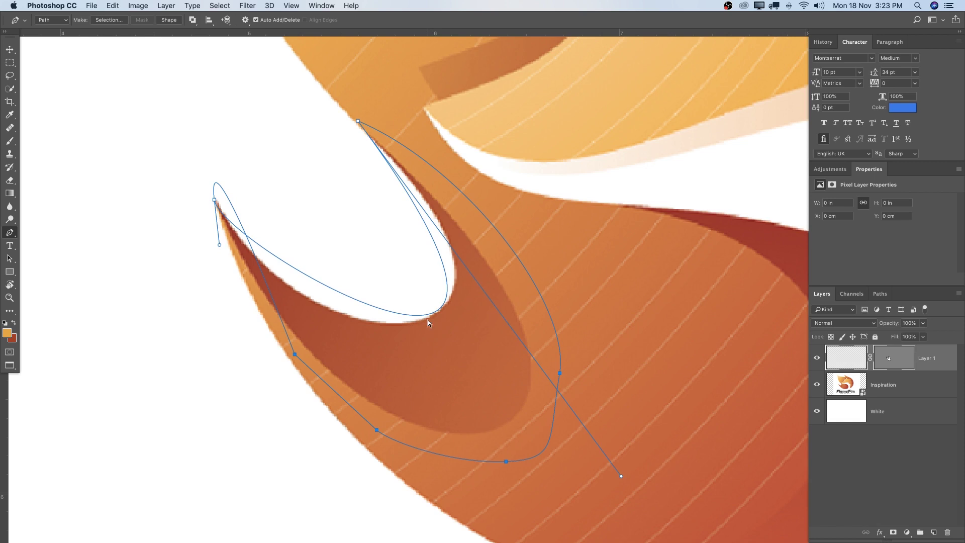
key(super+z)
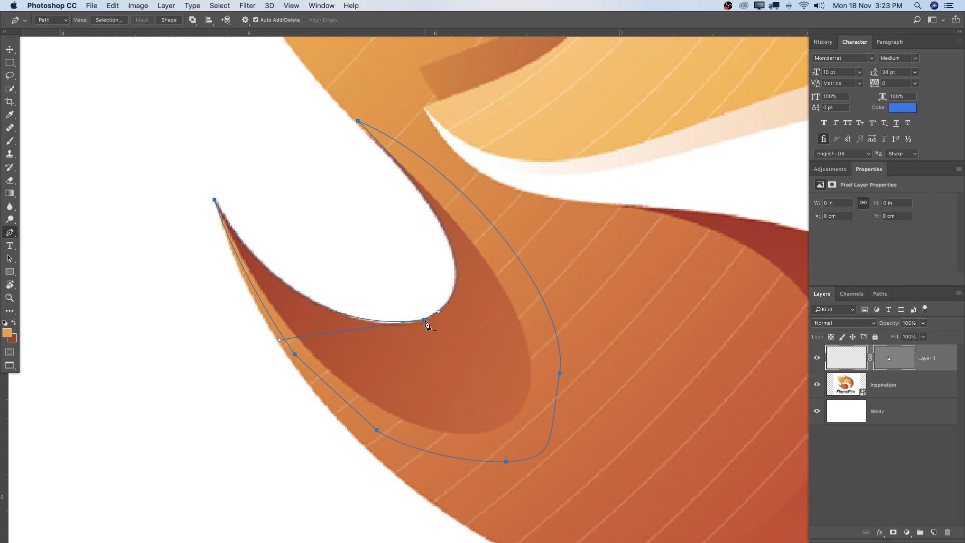
mouse_move(279, 340)
mouse_down()
mouse_move(330, 340)
mouse_move(299, 355)
mouse_move(298, 336)
mouse_move(280, 333)
mouse_move(288, 337)
mouse_up()
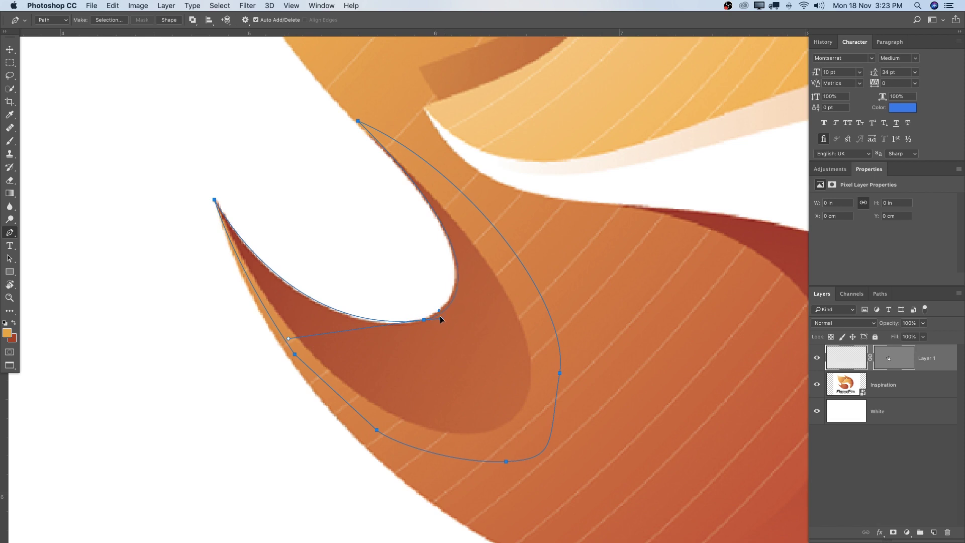
drag(436, 313, 435, 315)
Activate the Gradient tool with the Foreground to Background gradient preset
key(g)
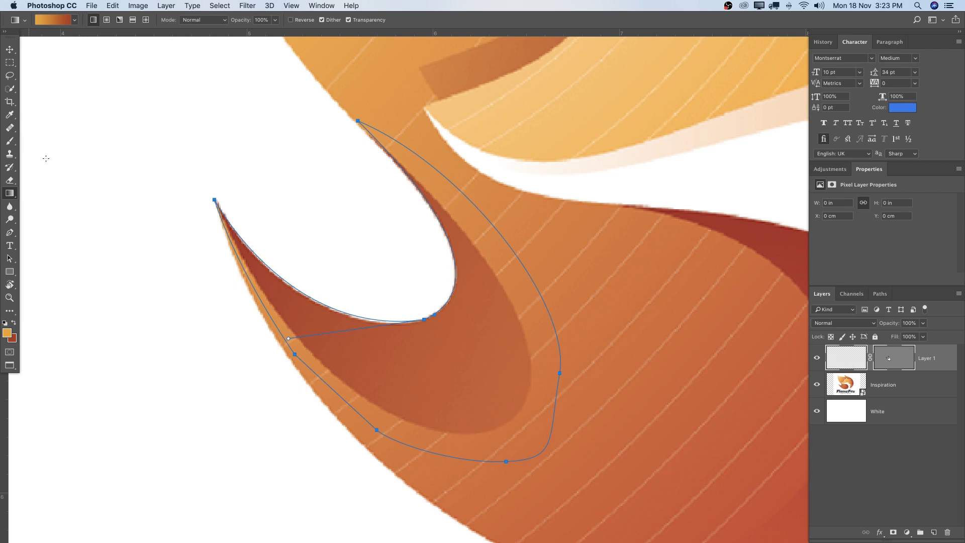
right_click(11, 195)
click(52, 194)
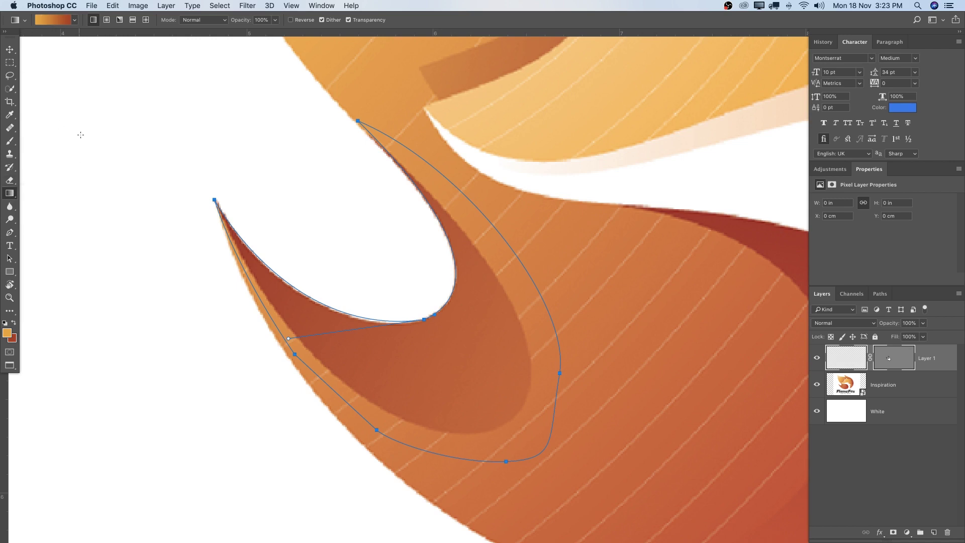
click(75, 21)
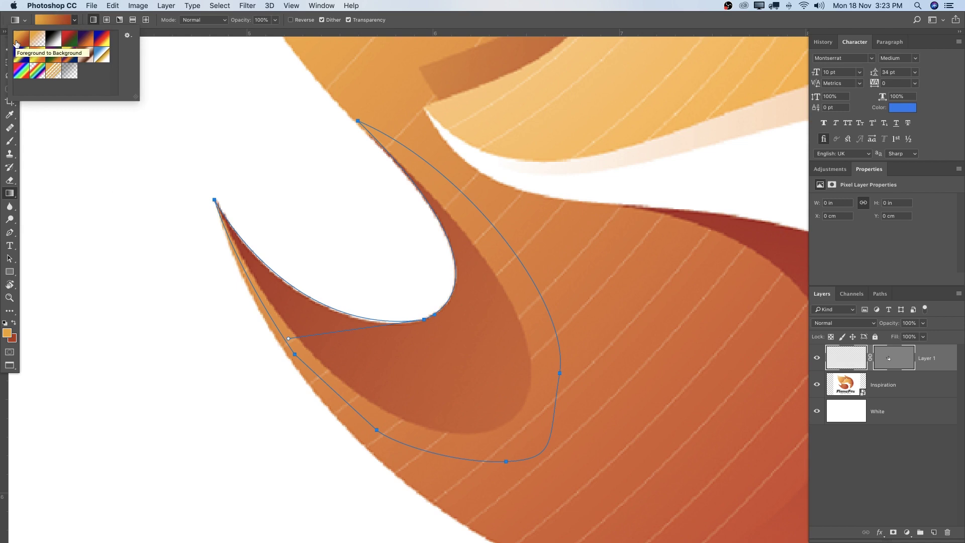
click(93, 23)
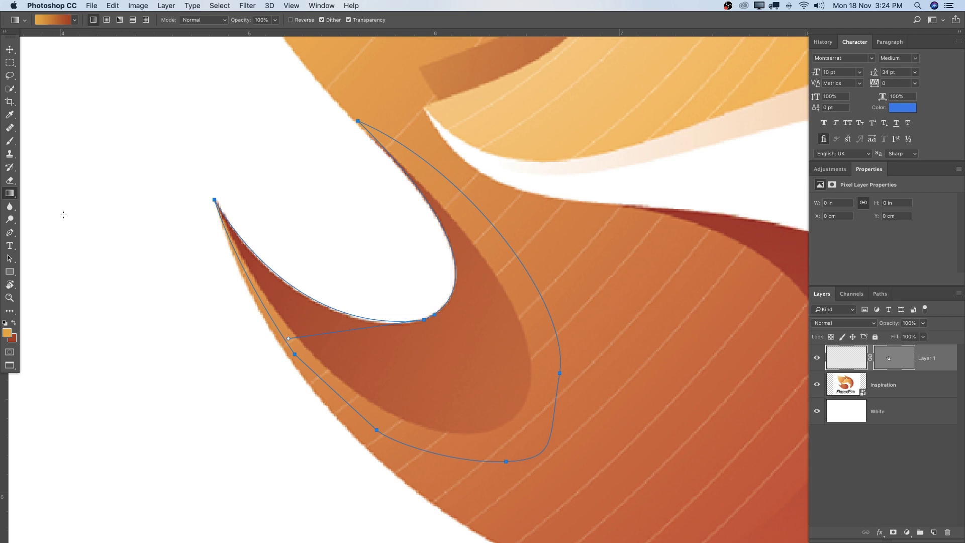
Check the foreground and background colours used by the gradient without changing them
click(7, 333)
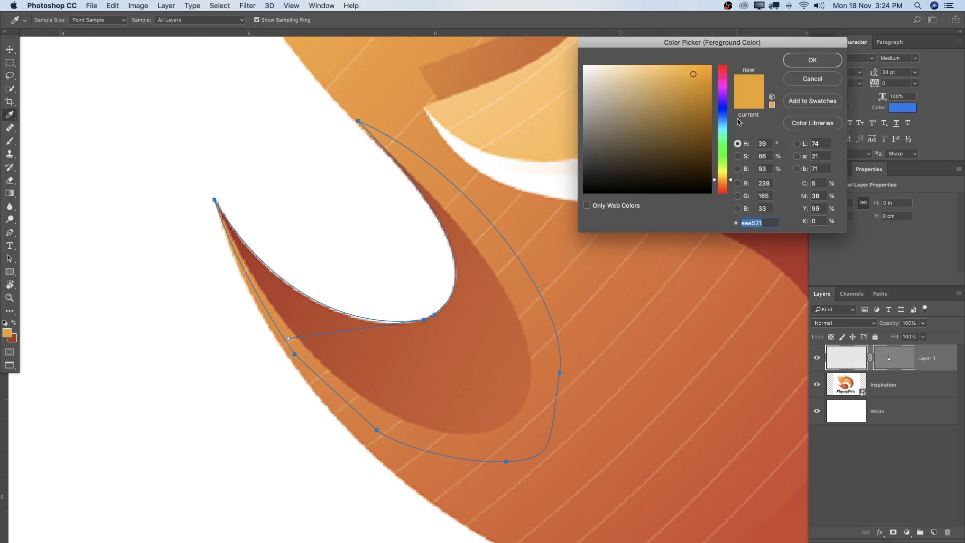
click(813, 62)
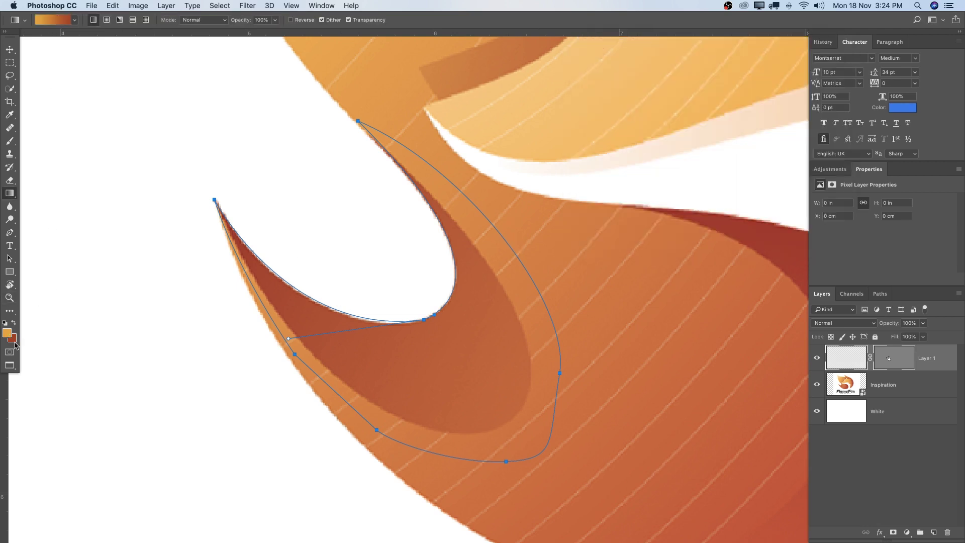
click(15, 343)
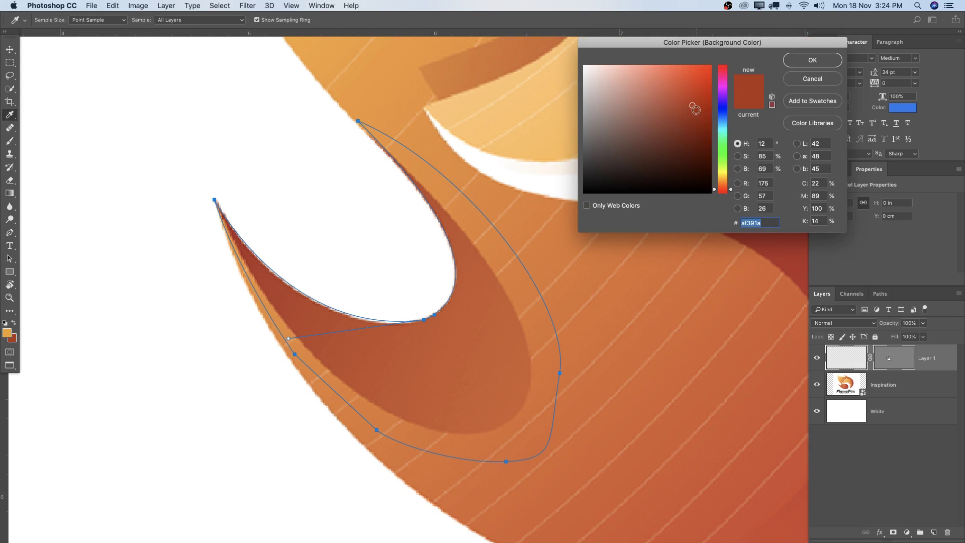
click(808, 80)
click(8, 335)
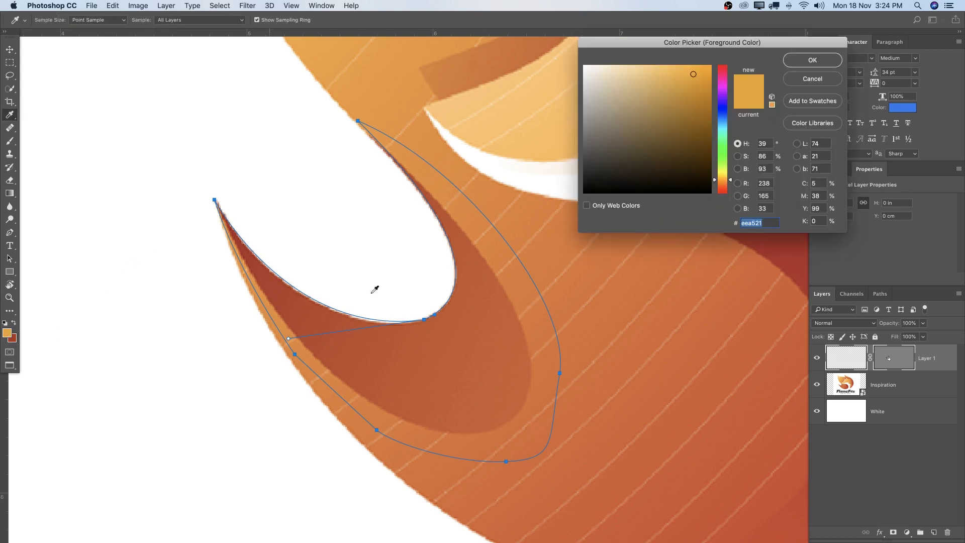
click(813, 79)
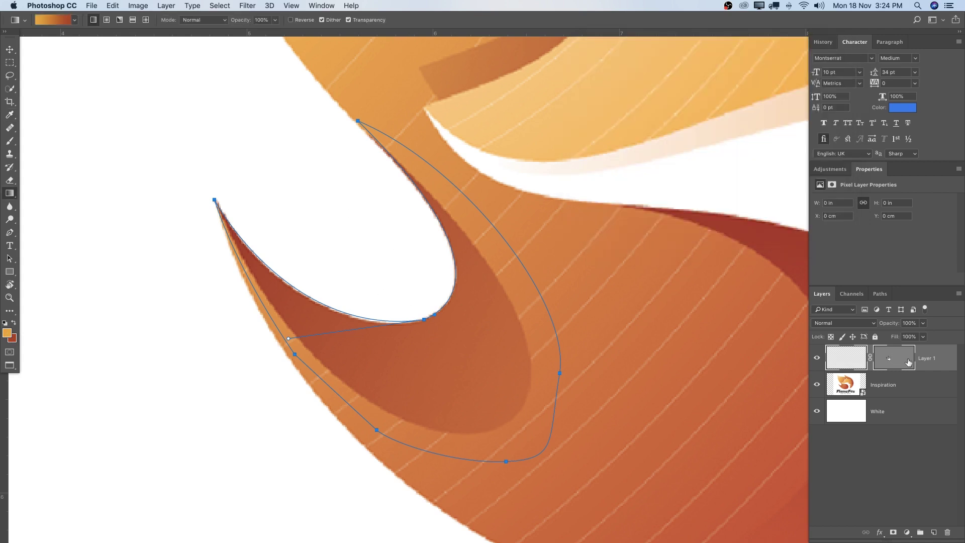
Target the masked layer's pixels and draw a linear gradient from orange at the tail shape's outer edge to dark red at its inner curve
click(856, 359)
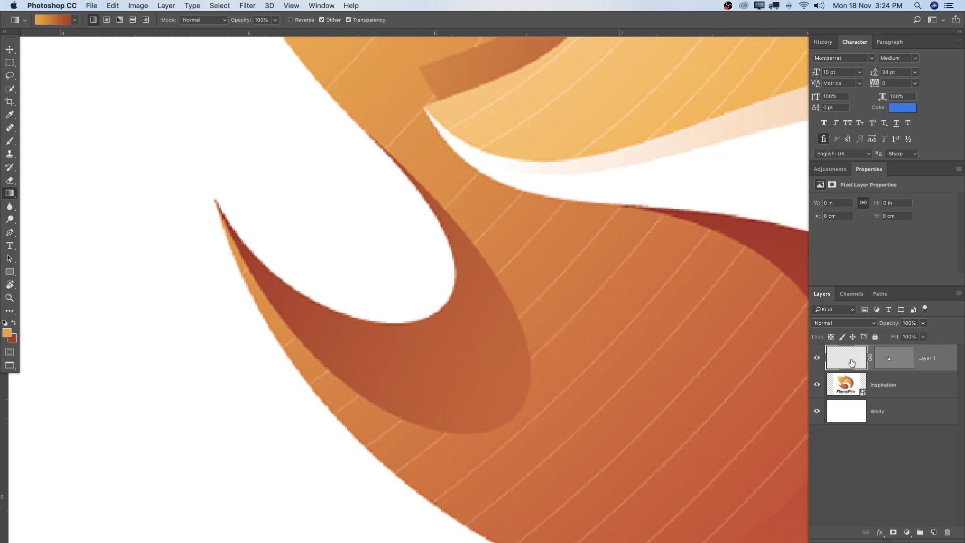
drag(413, 300, 590, 471)
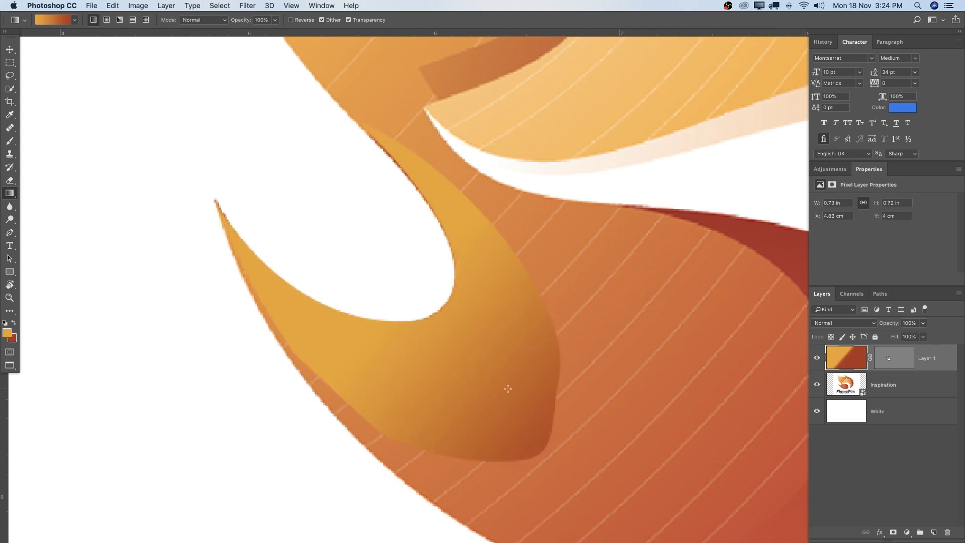
drag(420, 288, 602, 453)
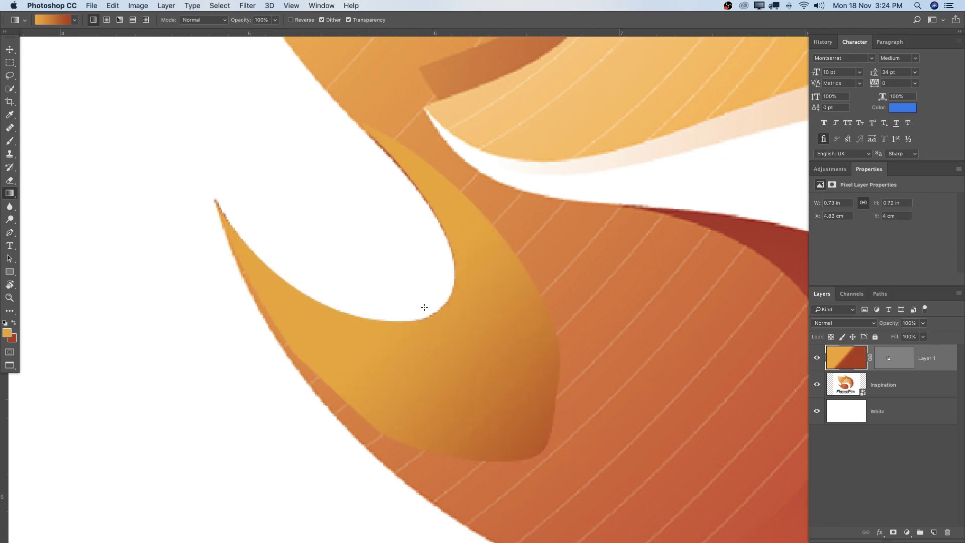
drag(586, 370, 329, 260)
drag(594, 435, 469, 312)
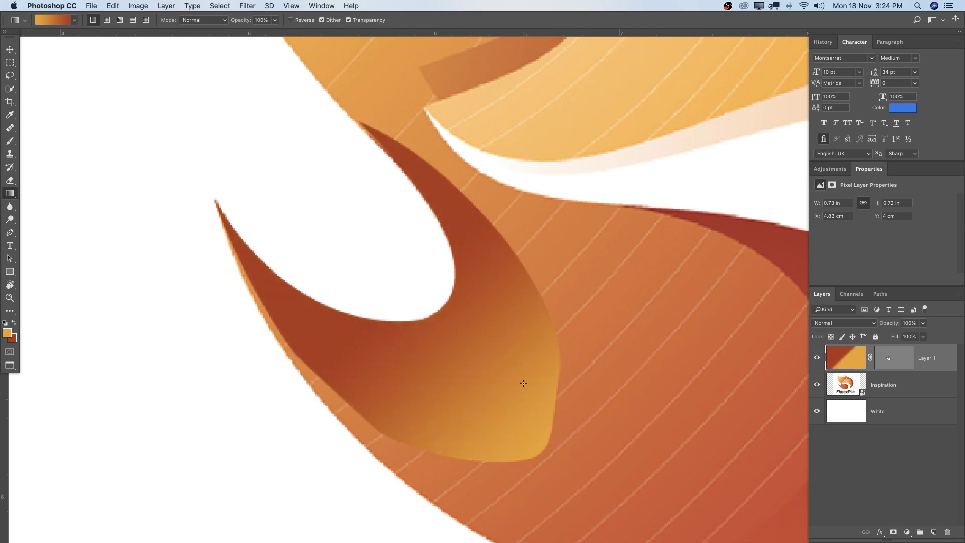
drag(526, 383, 438, 312)
drag(556, 387, 400, 264)
drag(533, 435, 463, 353)
drag(536, 394, 412, 290)
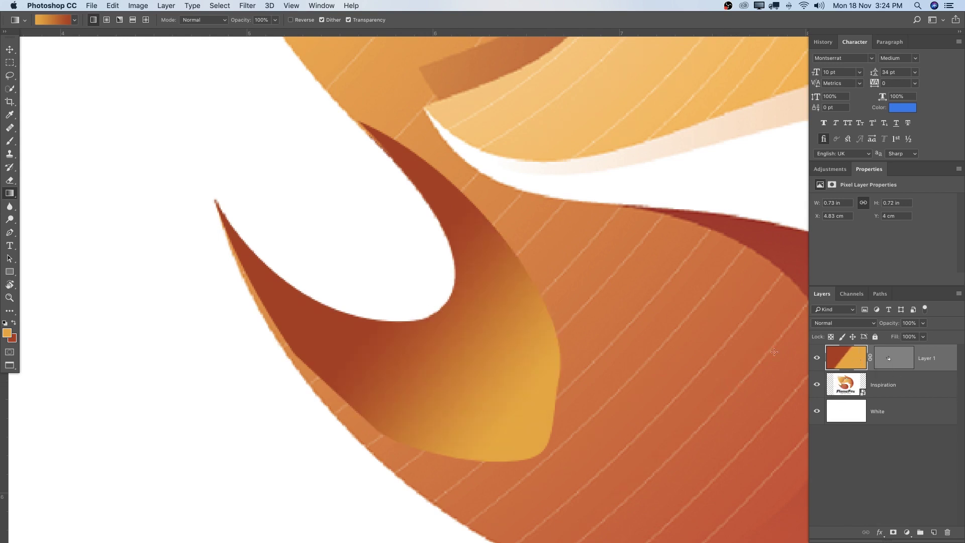
Toggle the gradient layer's visibility to compare it with the reference, leaving the layer hidden
click(815, 361)
click(815, 361)
click(815, 360)
click(814, 361)
click(815, 361)
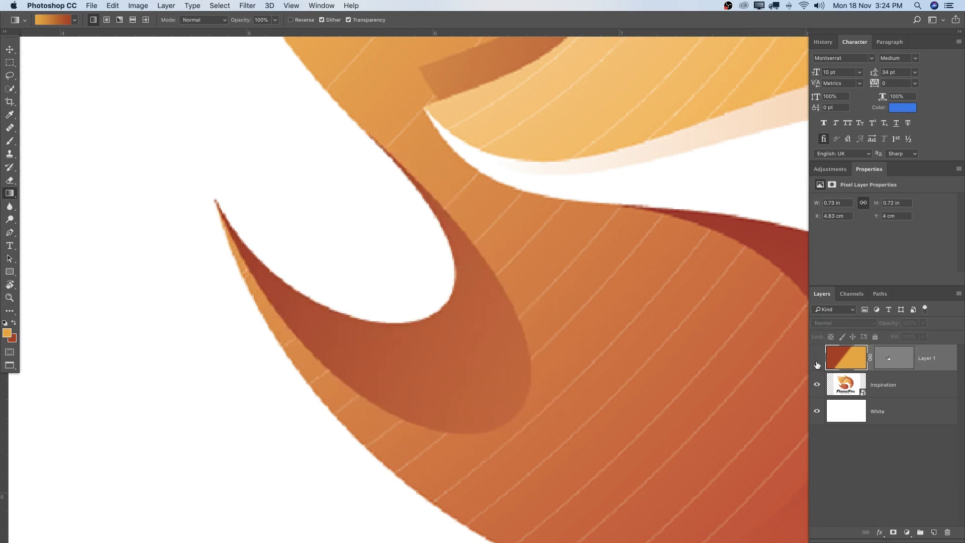
click(817, 363)
click(817, 363)
click(818, 362)
click(819, 362)
Add a new empty layer and move it above the hidden gradient layer
click(888, 386)
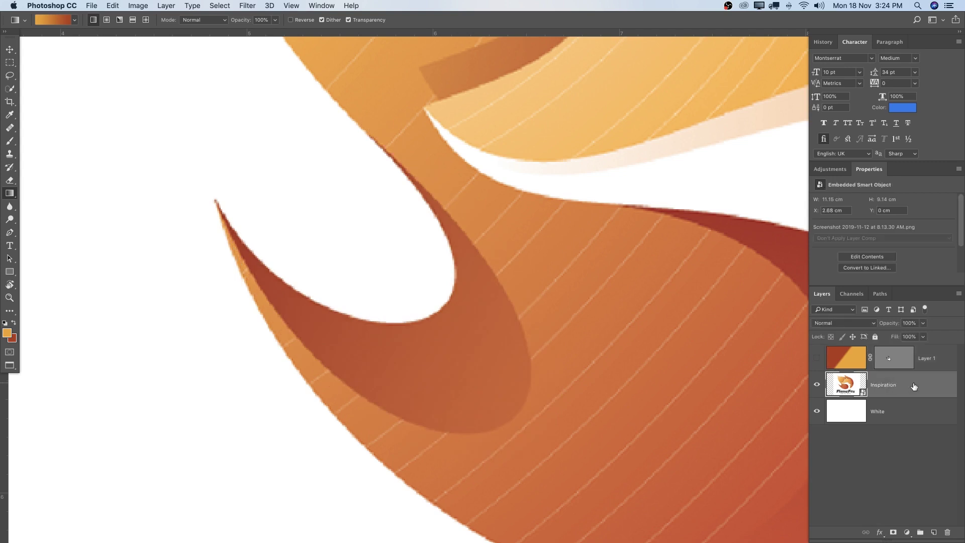
key(z)
drag(612, 280, 568, 283)
drag(617, 288, 509, 322)
click(934, 532)
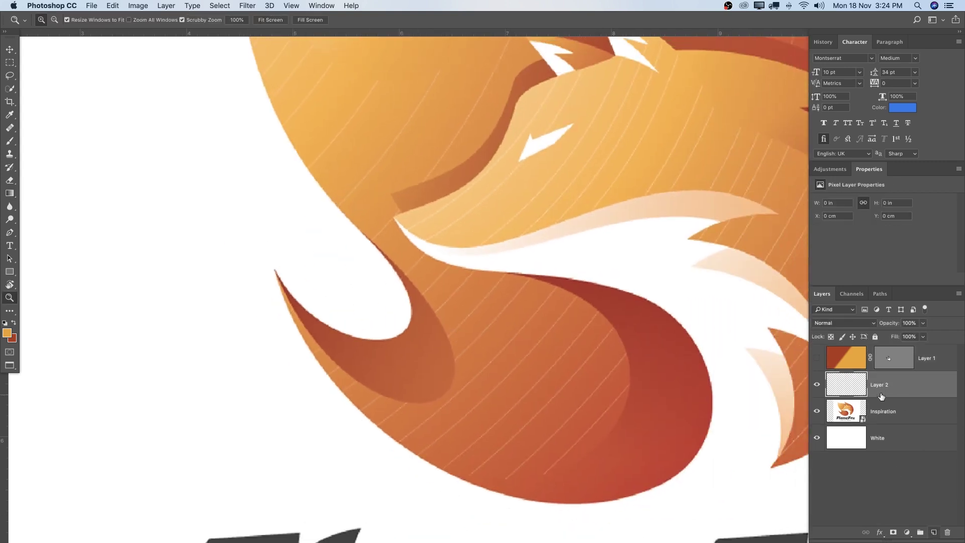
drag(896, 388, 887, 348)
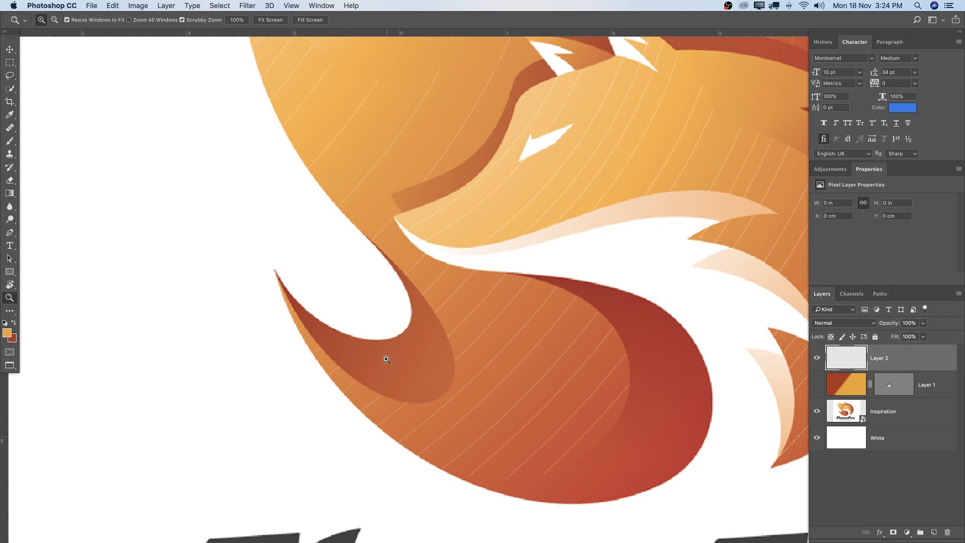
Start a Pen tool path at the lower tail's pointed tip and trace around the outer edge of the dark shaded shape, redirecting the last handle
drag(501, 357, 480, 348)
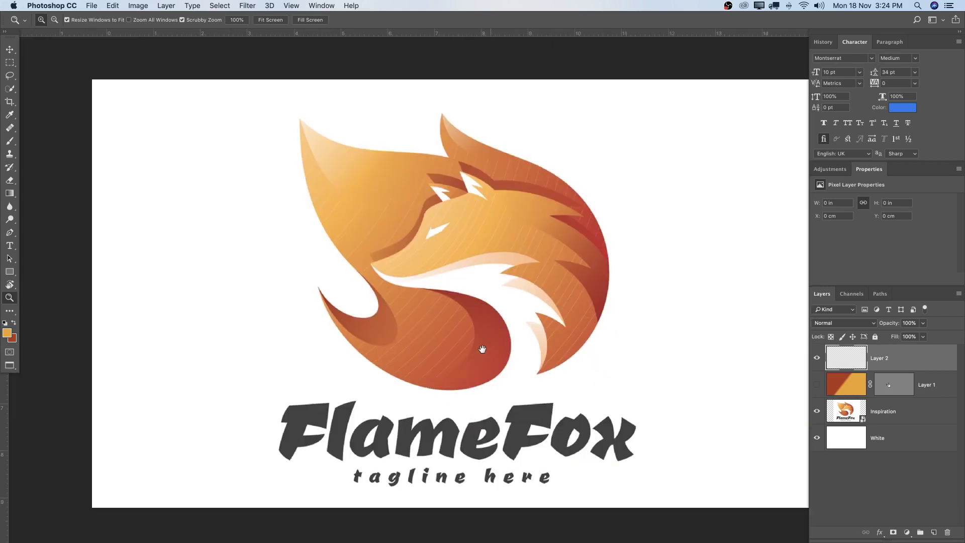
drag(388, 329, 400, 329)
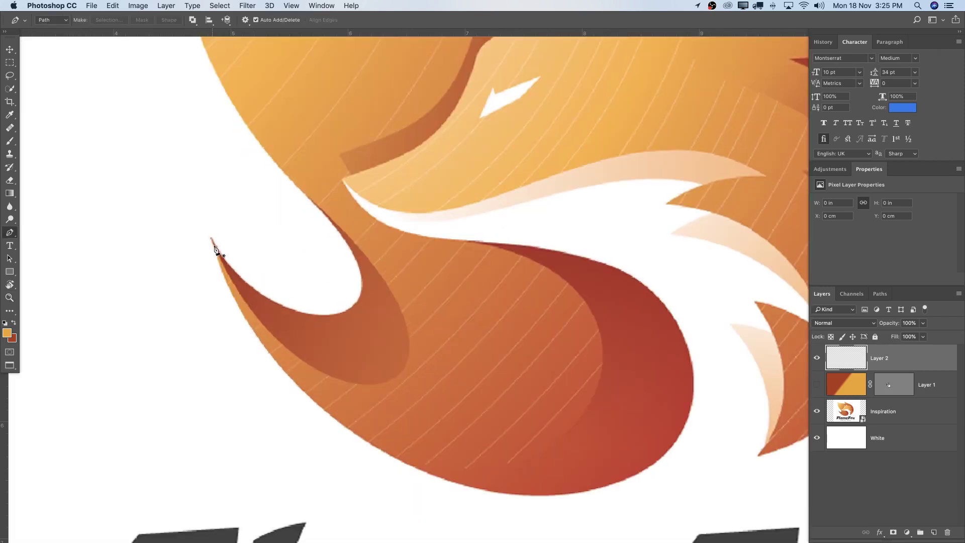
drag(538, 288, 485, 212)
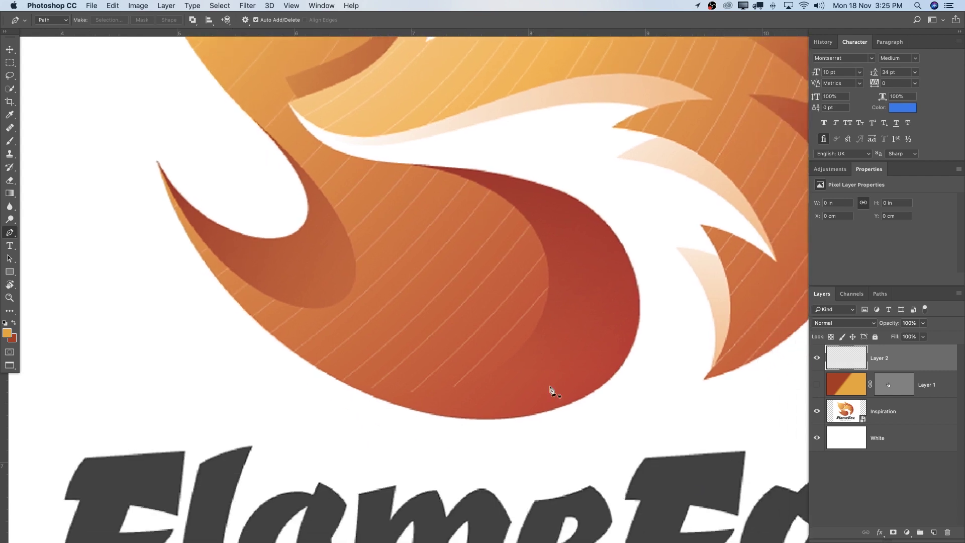
click(157, 162)
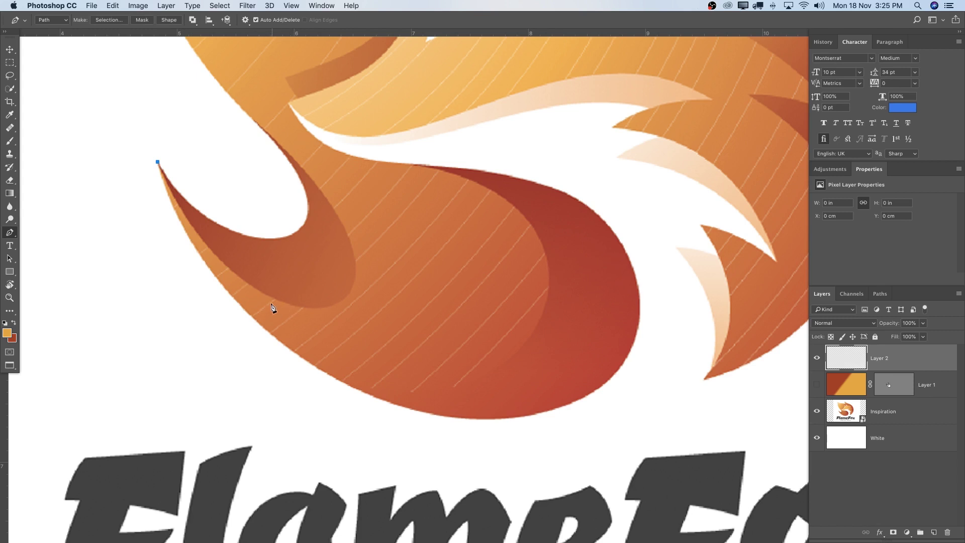
drag(273, 297, 308, 309)
drag(354, 257, 412, 255)
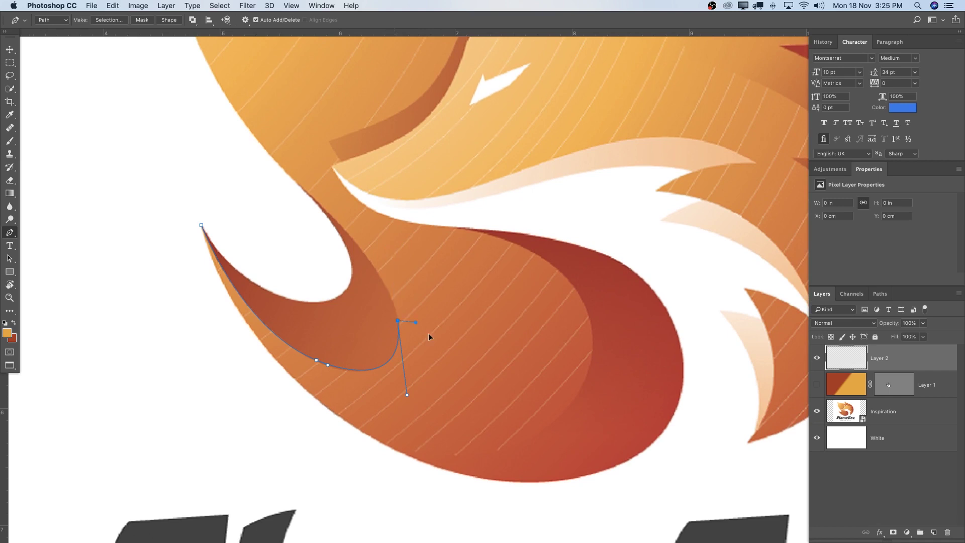
drag(373, 313, 395, 302)
Extend the path to the dark shape's upper end and redirect the anchor's leading handle along the upper tail's edge
drag(301, 186, 215, 110)
drag(392, 191, 453, 294)
drag(280, 210, 364, 271)
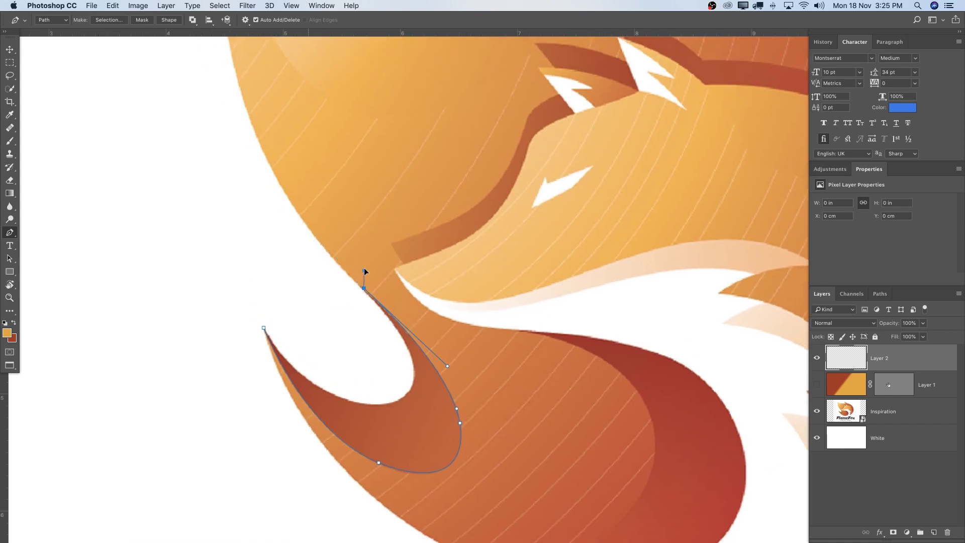
drag(438, 218, 431, 234)
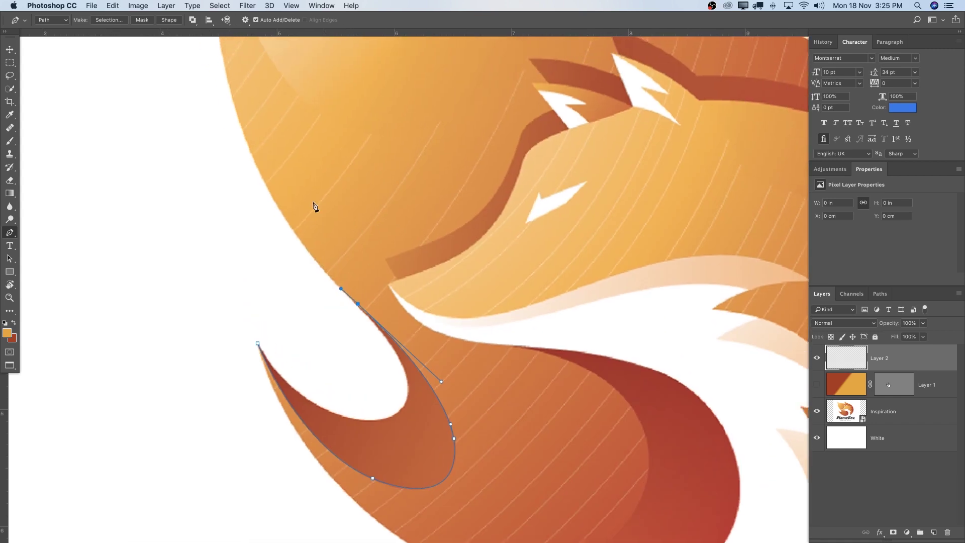
Continue the path about halfway up the upper tail's outer edge and shorten the new anchor's leading handle
drag(386, 139, 387, 181)
drag(279, 175, 360, 209)
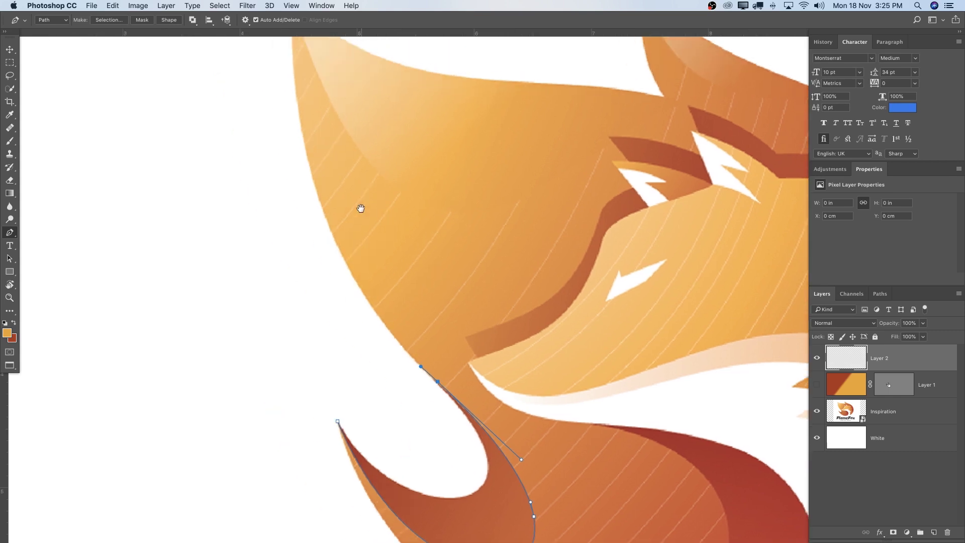
drag(325, 217, 297, 131)
drag(339, 178, 337, 246)
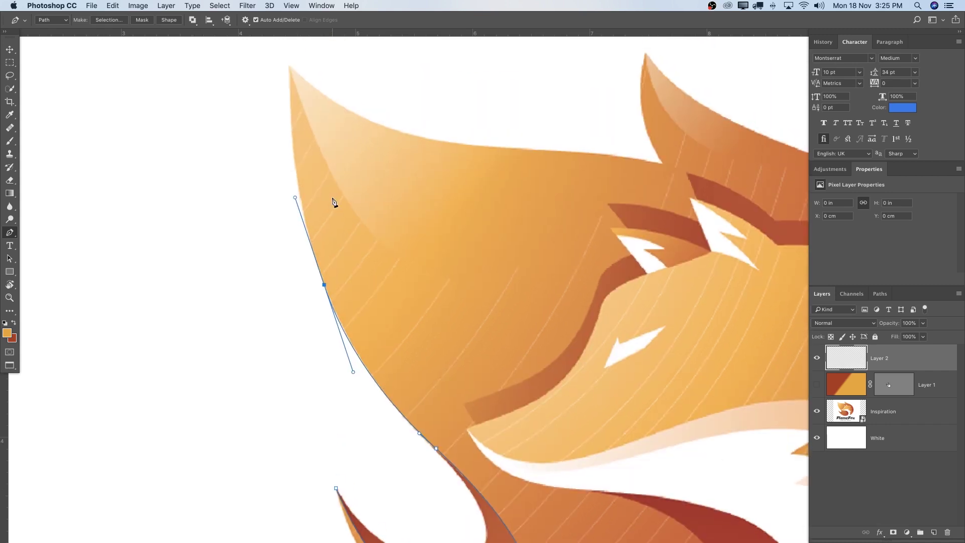
drag(295, 198, 304, 231)
drag(311, 244, 310, 243)
drag(377, 235, 356, 260)
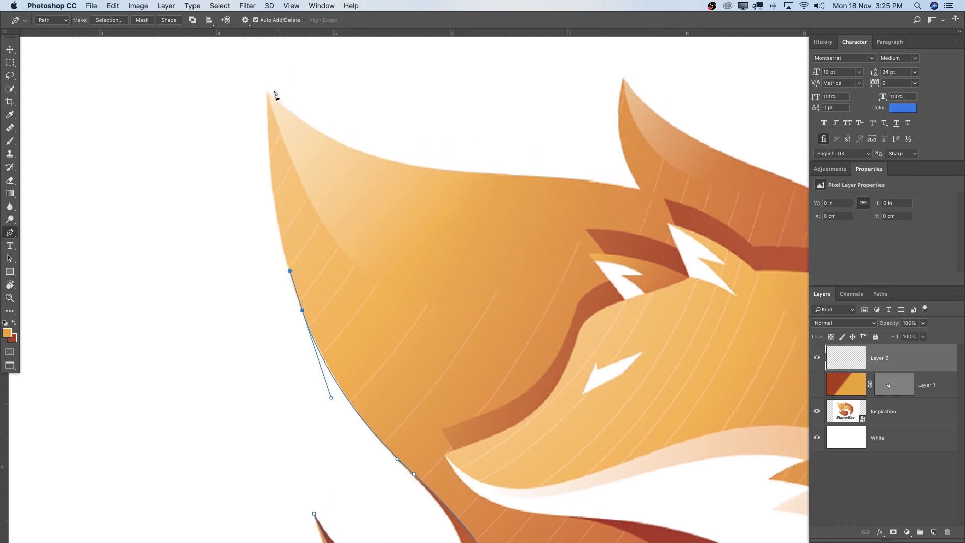
Continue the path around the upper tail's tip and along its top edge to the notch, removing the notch anchor's leading handle
drag(269, 96, 284, 174)
drag(441, 236, 546, 246)
drag(640, 255, 692, 266)
alt+click(640, 255)
Extend the path over the second flame's tip and down its upper back edge, shortening the last anchor's leading handle
drag(623, 147, 347, 30)
alt+click(308, 49)
drag(536, 170, 728, 229)
drag(728, 230, 409, 115)
drag(556, 349, 503, 480)
key(super+z)
alt+drag(409, 114, 384, 110)
Trace down the body's outer curve to the chest fur's lower tip and under the body, shortening the last leading handle
drag(557, 390, 547, 470)
drag(547, 470, 674, 239)
drag(494, 466, 337, 509)
drag(337, 509, 503, 314)
drag(243, 341, 338, 310)
alt+drag(338, 310, 379, 319)
Trace the lower tail's outer edge back to its pointed tip and close the path at its starting anchor
drag(251, 233, 184, 167)
drag(184, 168, 266, 257)
alt+drag(266, 257, 307, 295)
drag(243, 171, 282, 316)
key(super+z)
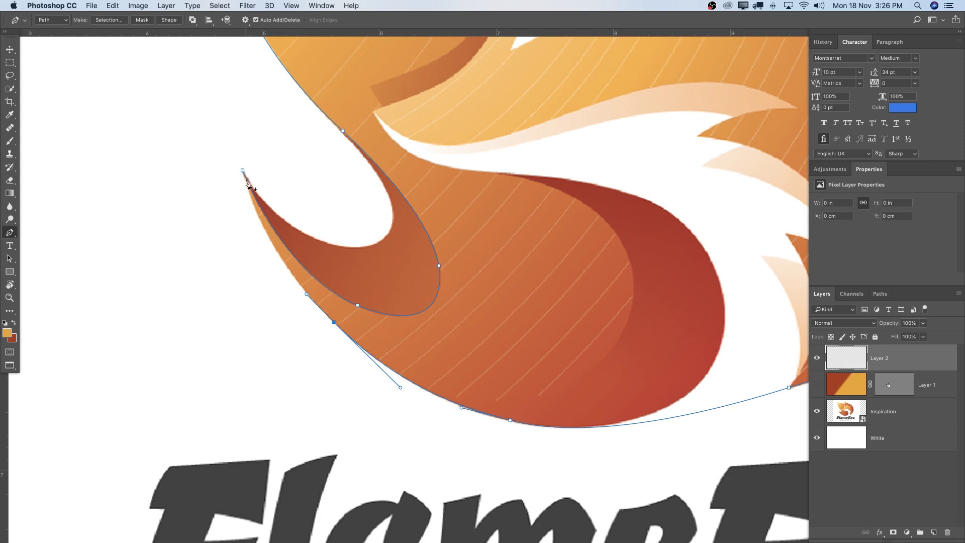
drag(243, 172, 212, 81)
Create a vector mask on Layer 2 from the closed body outline path
key(z)
drag(498, 299, 464, 303)
drag(544, 277, 489, 340)
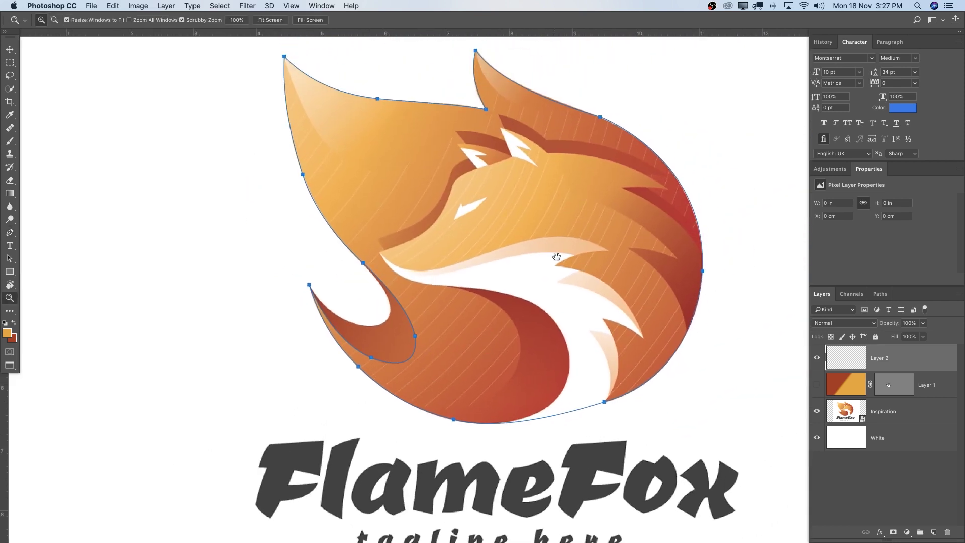
drag(556, 259, 537, 295)
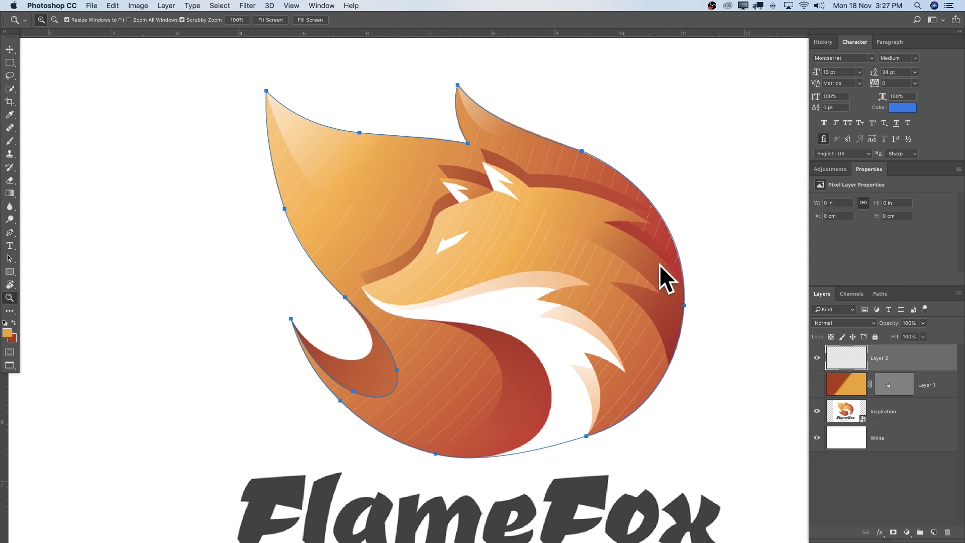
key(p)
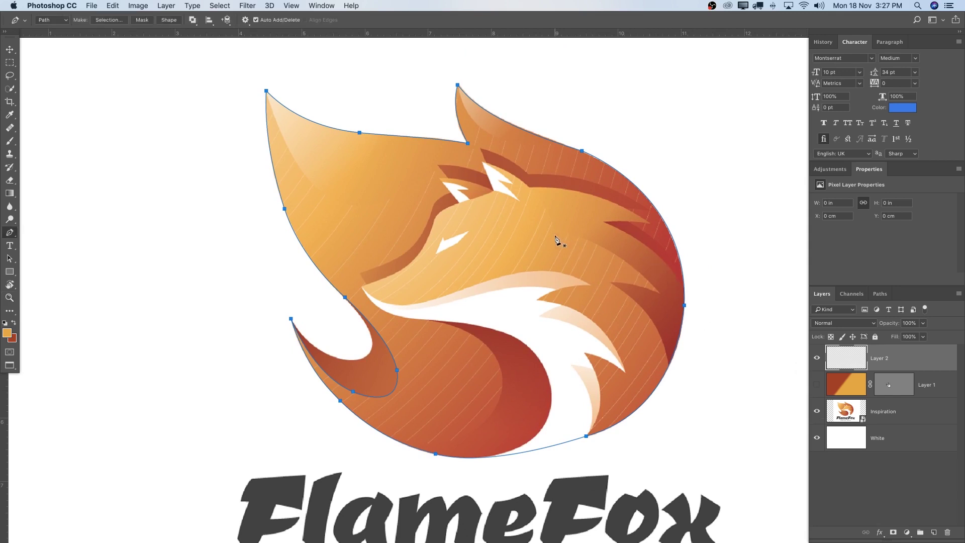
right_click(533, 240)
click(558, 242)
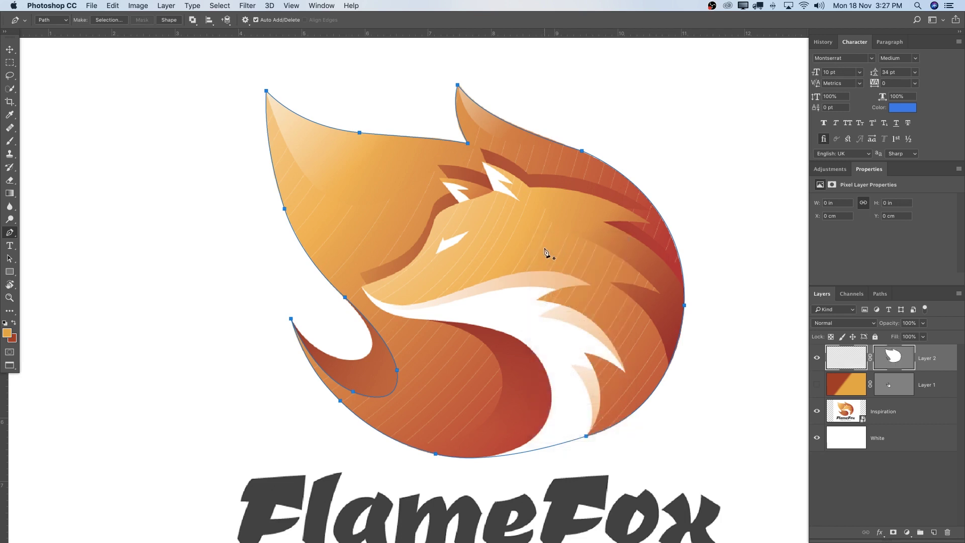
Fill Layer 2 with a diagonal linear gradient from orange at the upper tail to dark red at the lower body, redrawing it to adjust the blend
click(903, 358)
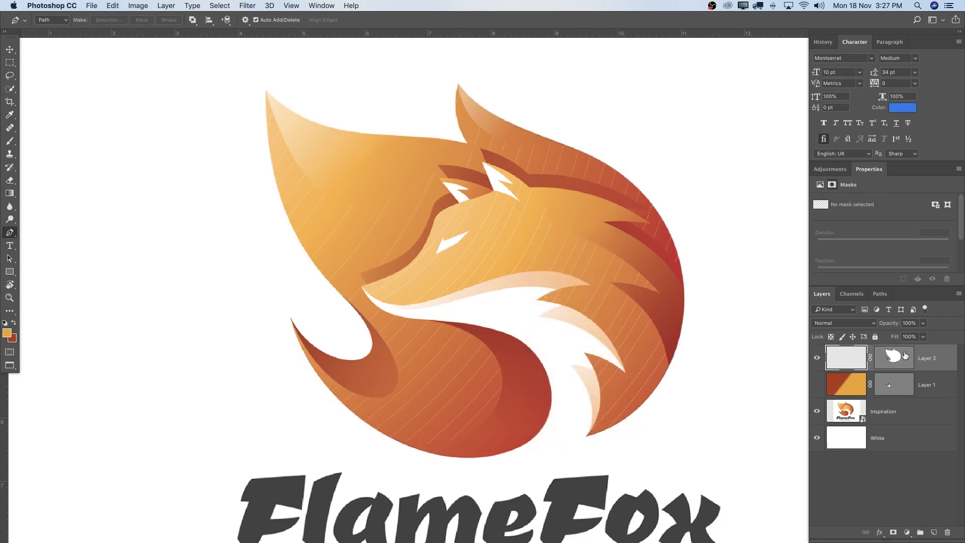
click(844, 354)
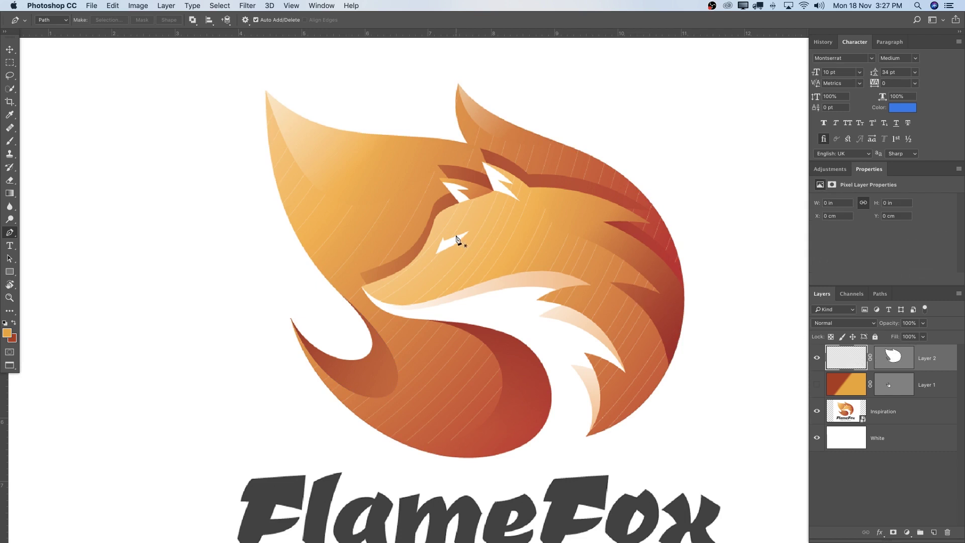
key(g)
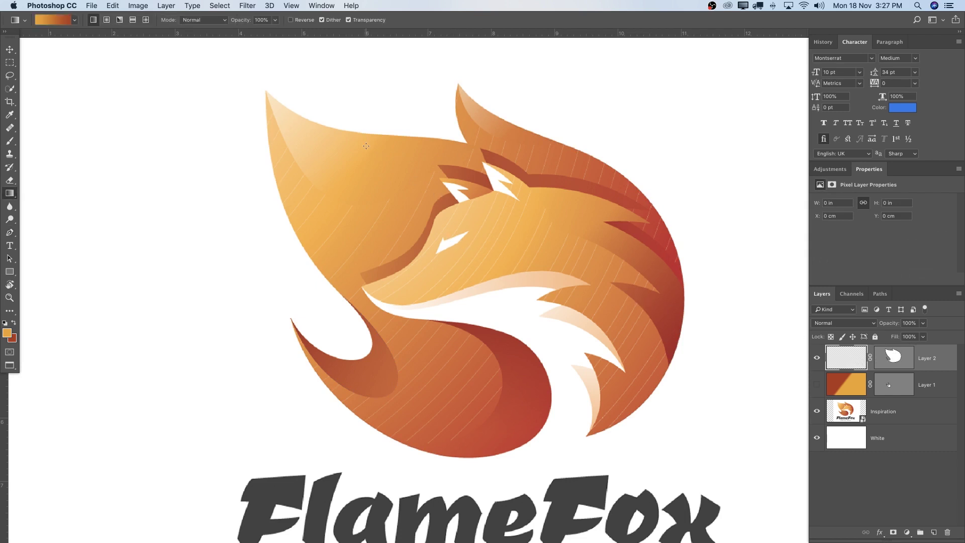
drag(421, 220, 543, 363)
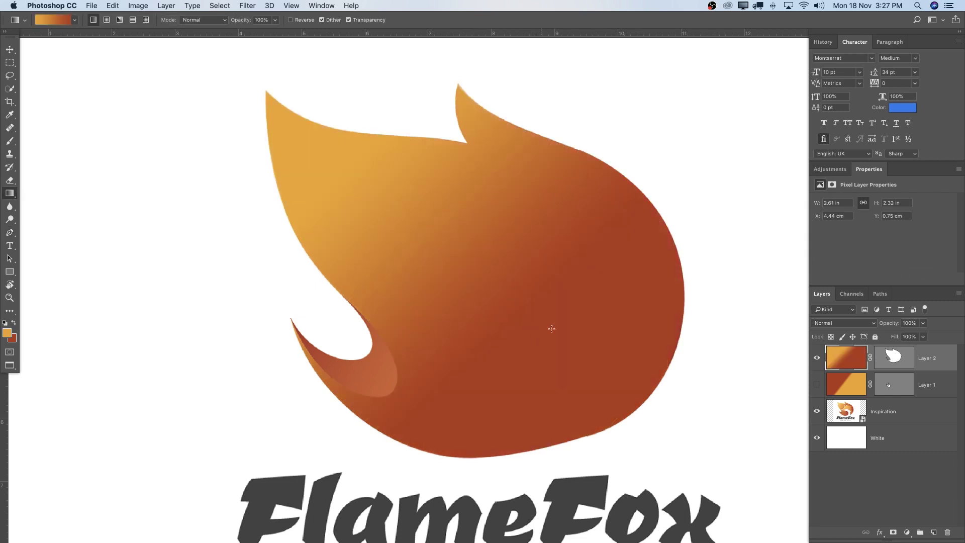
drag(542, 329, 239, 104)
drag(619, 386, 335, 157)
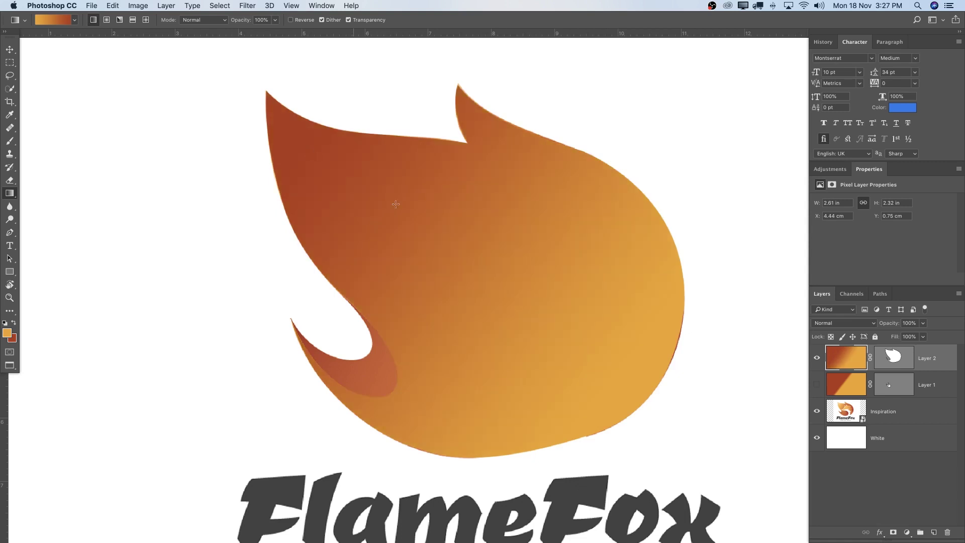
drag(599, 348, 245, 163)
drag(551, 283, 189, 39)
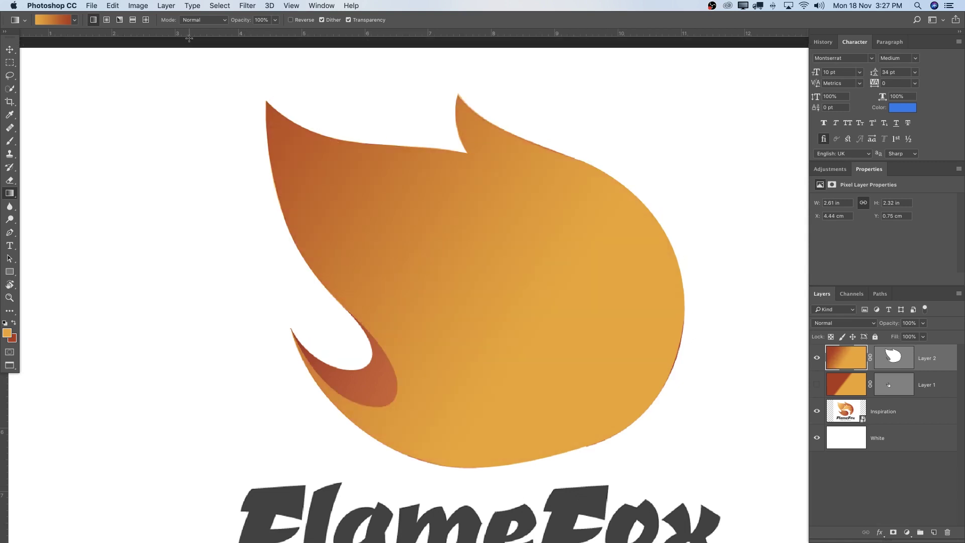
drag(288, 135, 627, 409)
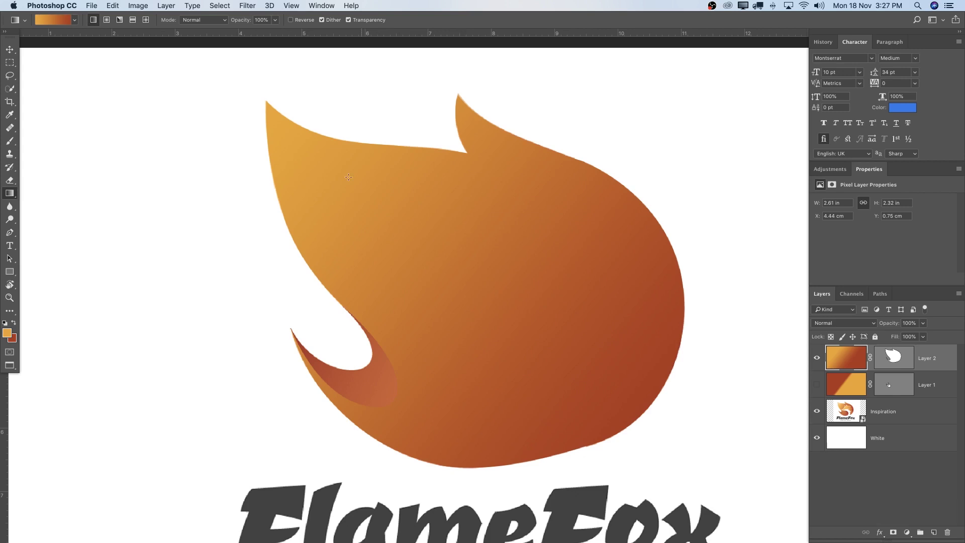
drag(283, 124, 577, 417)
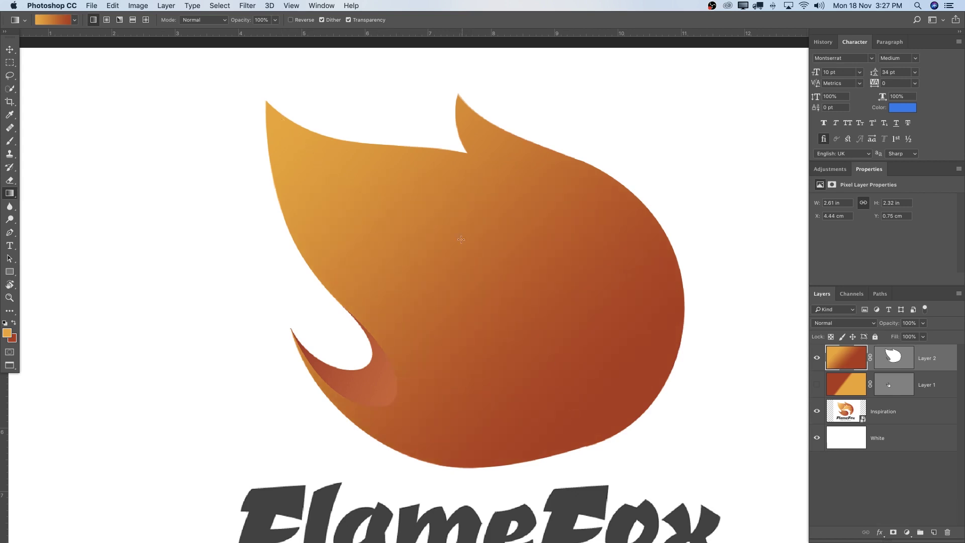
drag(304, 144, 649, 365)
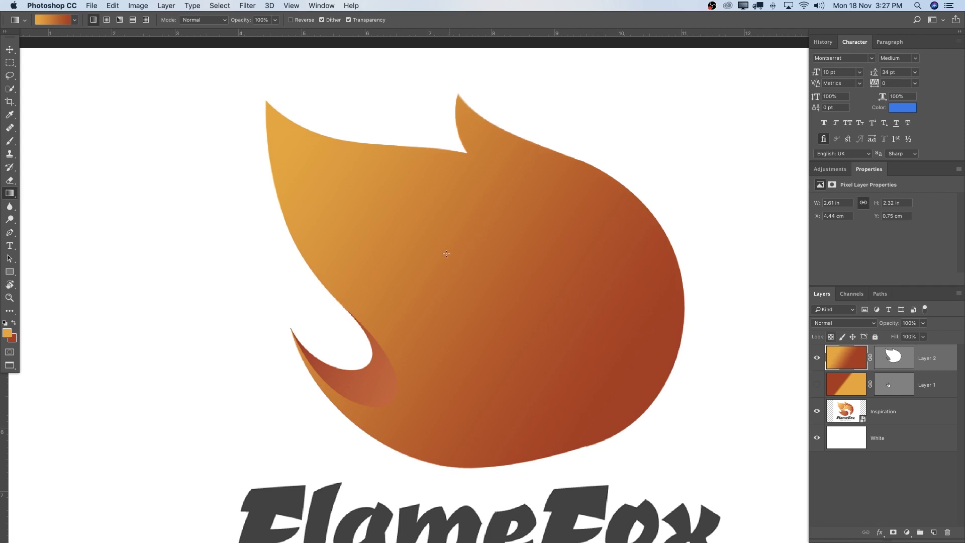
Move the Inspiration layer above Layer 2 and toggle its visibility to compare it with the gradient shape
drag(676, 287, 653, 282)
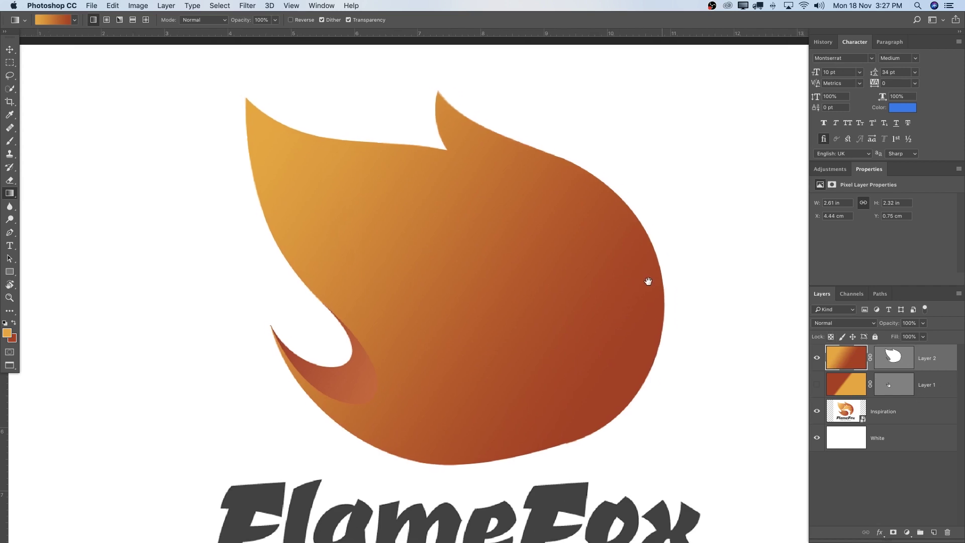
drag(846, 419, 842, 355)
click(817, 358)
click(817, 358)
click(817, 358)
click(817, 358)
click(817, 359)
click(817, 358)
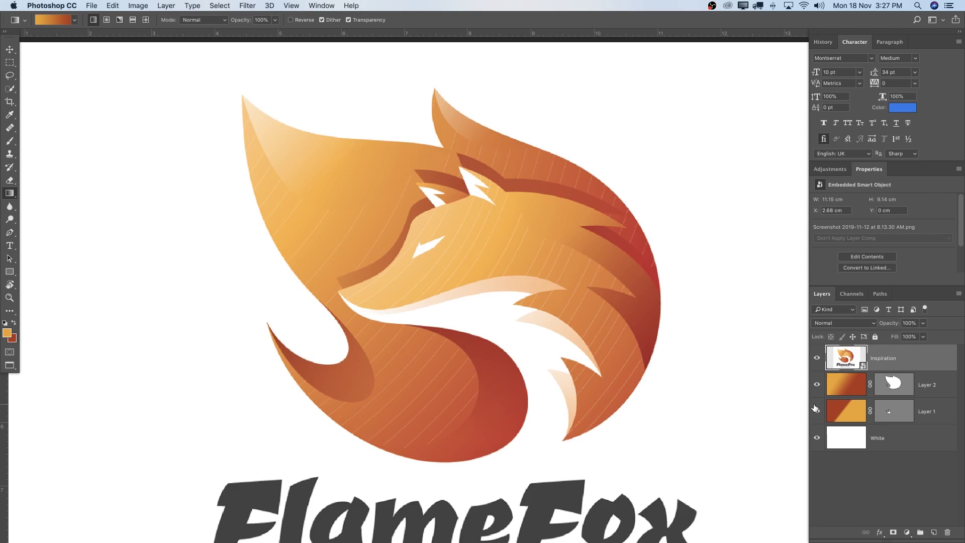
Show the Layer 1 tail gradient and hide the Inspiration layer
click(820, 362)
click(820, 362)
click(817, 358)
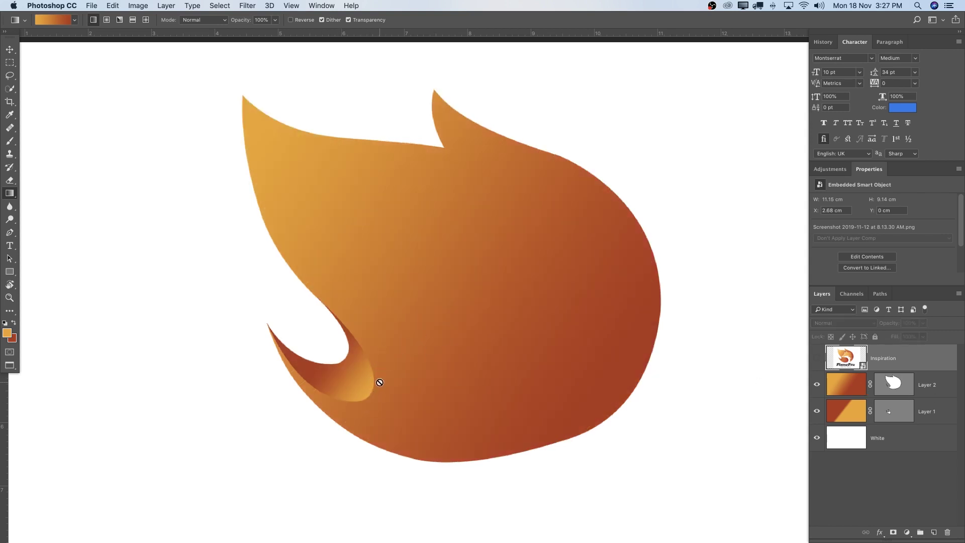
Redraw the gradient on Layer 1 so the small inner tail shape is filled with dark red
click(847, 412)
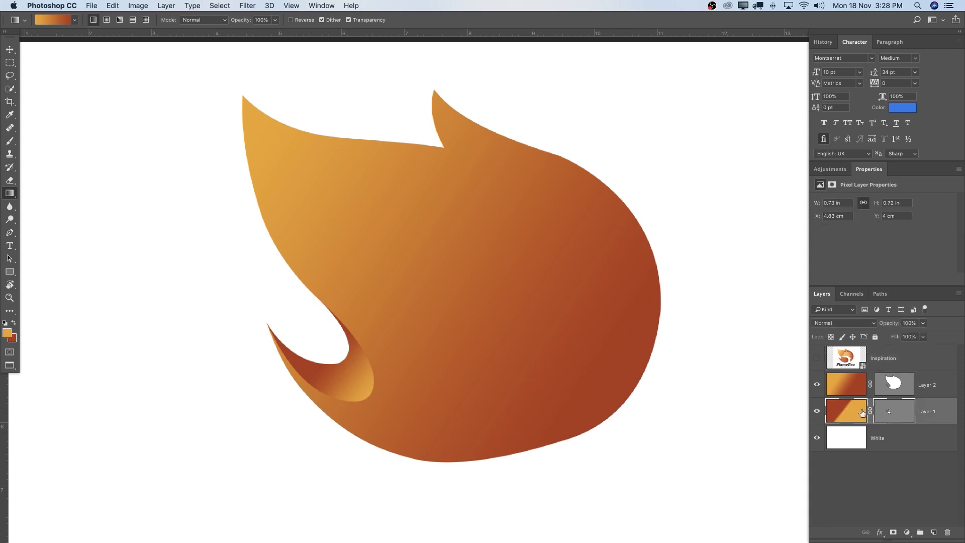
click(898, 417)
click(846, 414)
key(super+z)
drag(370, 392, 238, 294)
drag(406, 400, 372, 398)
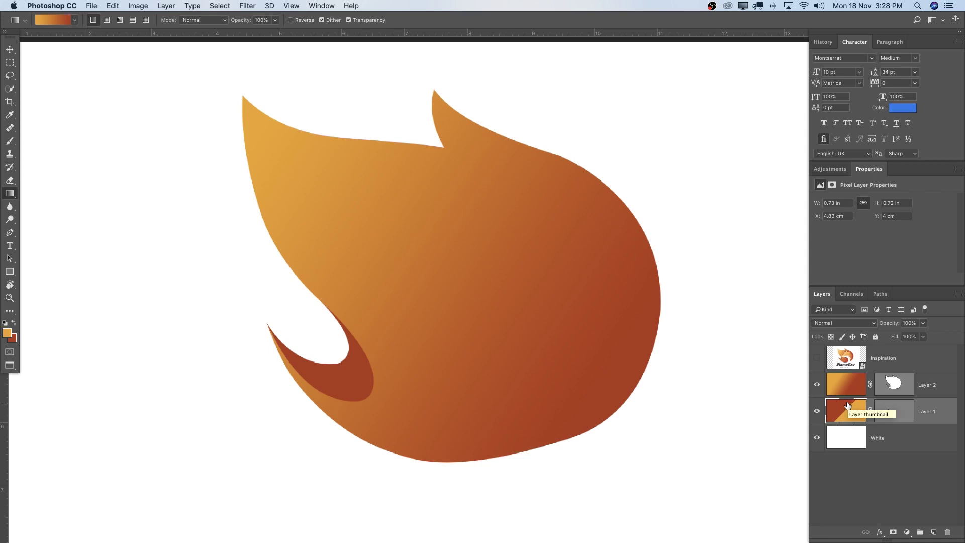
Toggle the Inspiration layer's visibility to compare it with the recreated shapes, leaving it shown
click(817, 358)
click(816, 359)
click(817, 359)
click(817, 358)
click(817, 358)
Add a new empty layer directly above Layer 2
click(899, 361)
click(921, 382)
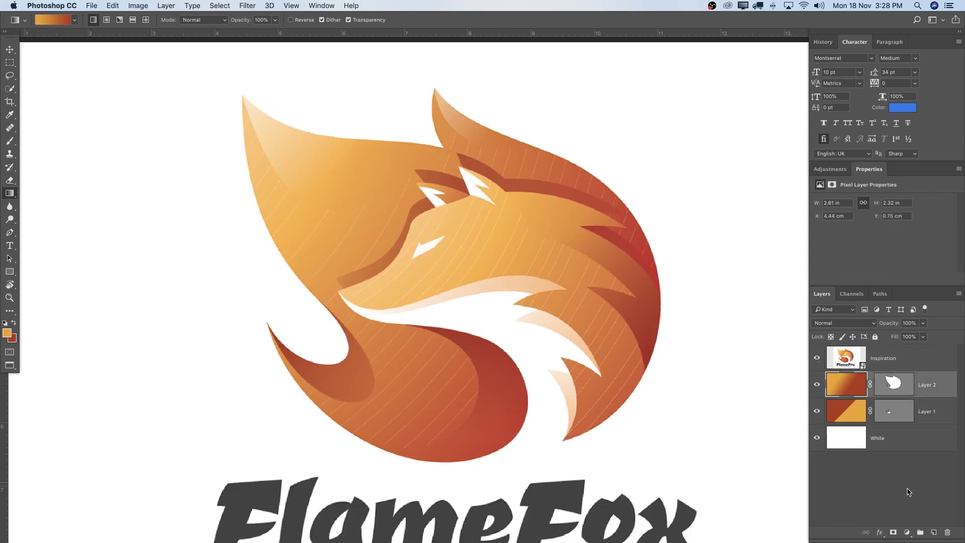
click(933, 531)
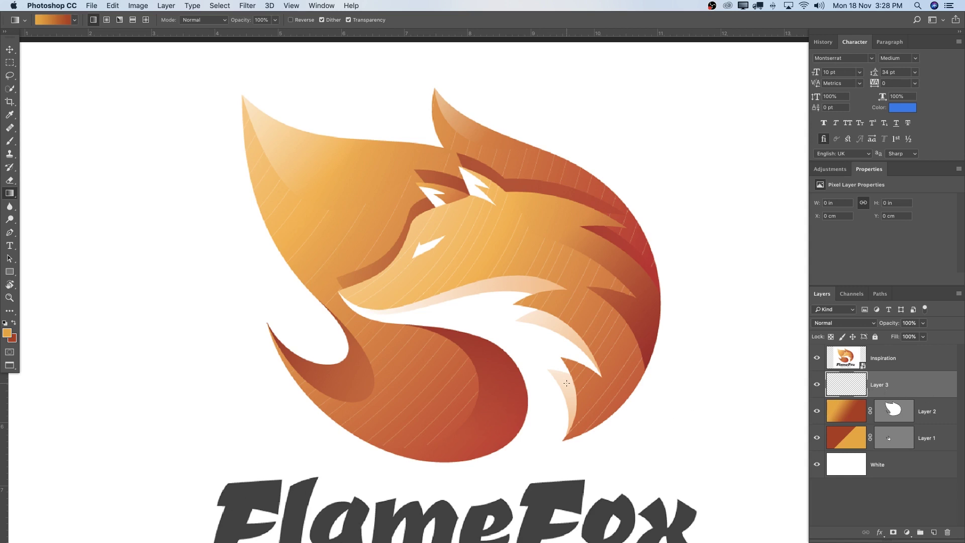
Start a Pen tool path at the body's bottom edge and trace the inner edge of the dark tail shading up to the muzzle shadow's tip
key(p)
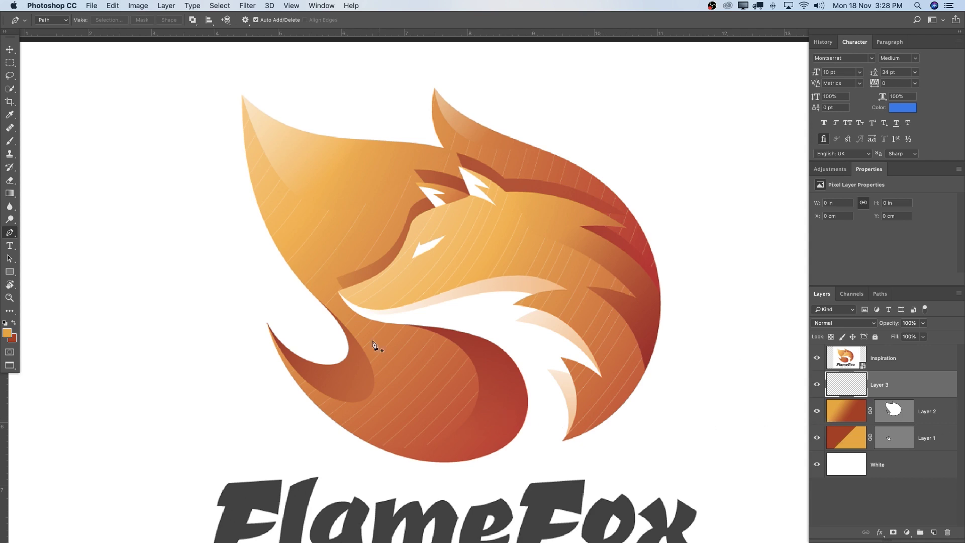
key(z)
drag(515, 395, 514, 361)
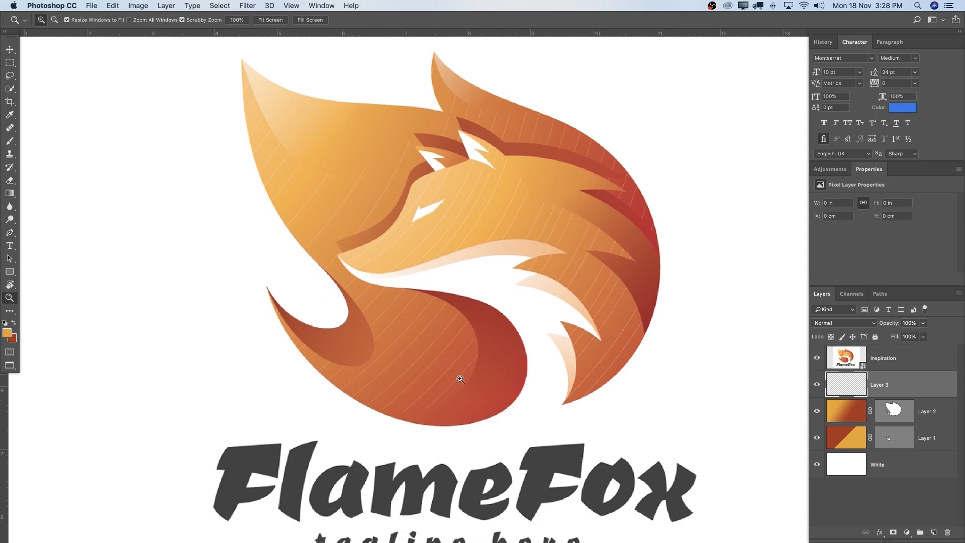
drag(460, 378, 477, 378)
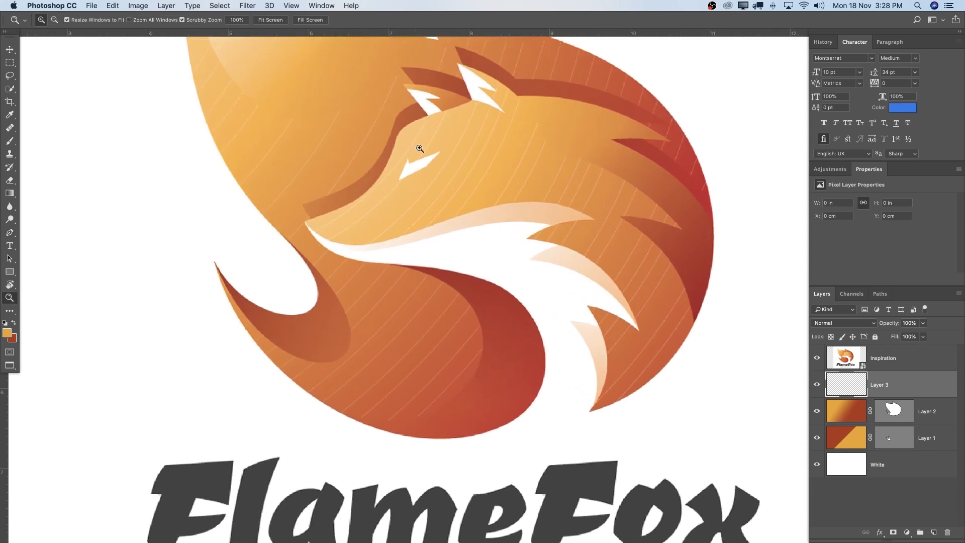
key(p)
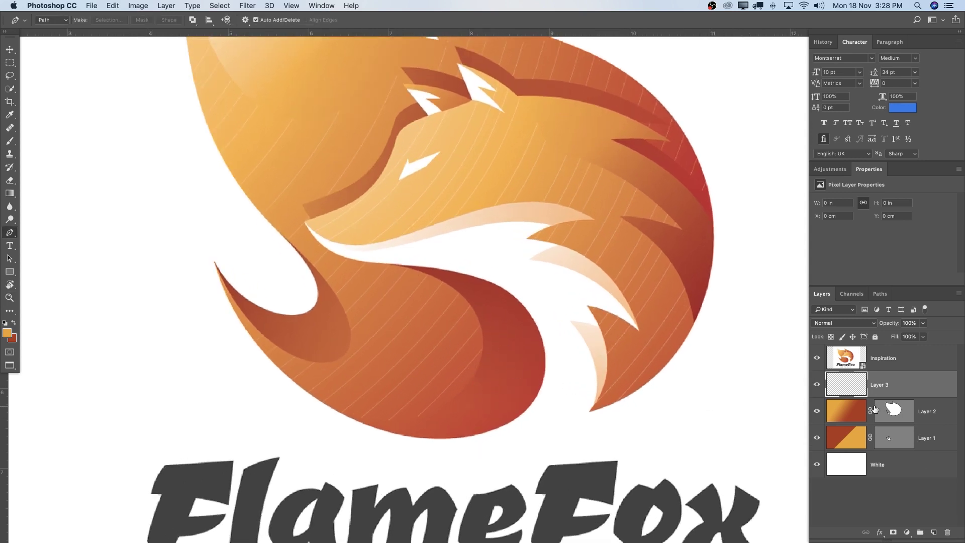
click(356, 418)
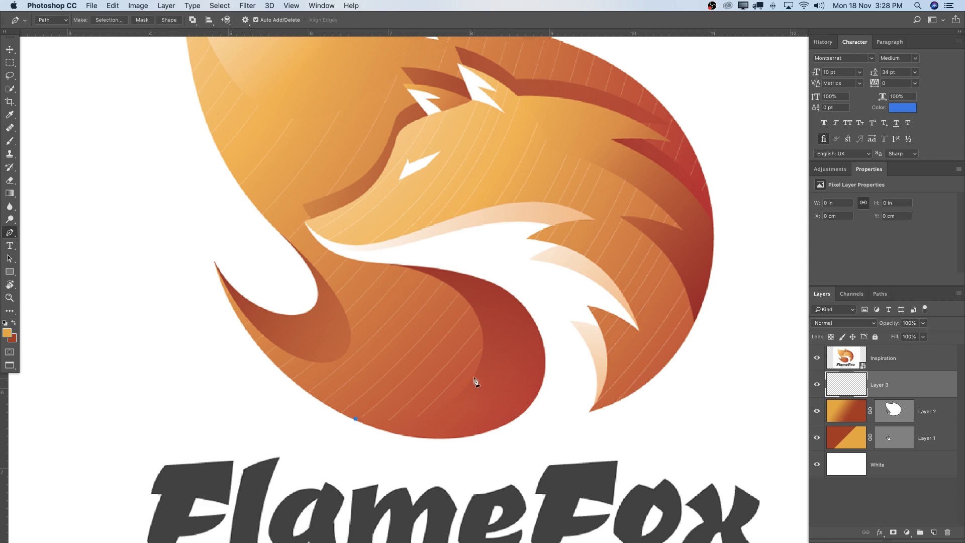
drag(476, 372, 473, 327)
drag(383, 263, 337, 253)
click(303, 204)
Continue the path along the outer edge of the forehead shadow to the base of the front ear, removing the last leading handle
scroll(358, 180, up, 3)
drag(356, 183, 384, 165)
drag(411, 107, 418, 80)
drag(418, 86, 385, 181)
drag(436, 141, 578, 180)
alt+click(436, 141)
Extend the path around the shadows of both ear tips and along the back shadow to the fur notch behind the head
click(396, 88)
alt+click(516, 116)
click(488, 51)
scroll(372, 149, right, 5)
drag(503, 220, 622, 329)
click(423, 211)
scroll(469, 216, down, 3)
scroll(593, 276, down, 6)
Trace down the body's outer edge, past the chest fur's lower tip and along the bottom, closing the path at its start
drag(549, 361, 522, 401)
scroll(522, 401, down, 5)
drag(486, 335, 404, 358)
scroll(404, 358, left, 5)
scroll(404, 358, down, 3)
drag(329, 305, 435, 303)
scroll(307, 327, left, 4)
drag(348, 274, 313, 259)
Create a vector mask on Layer 3 from the closed head and body path
key(z)
drag(531, 265, 502, 251)
scroll(503, 251, up, 5)
scroll(503, 251, right, 4)
drag(482, 306, 504, 311)
drag(509, 276, 511, 270)
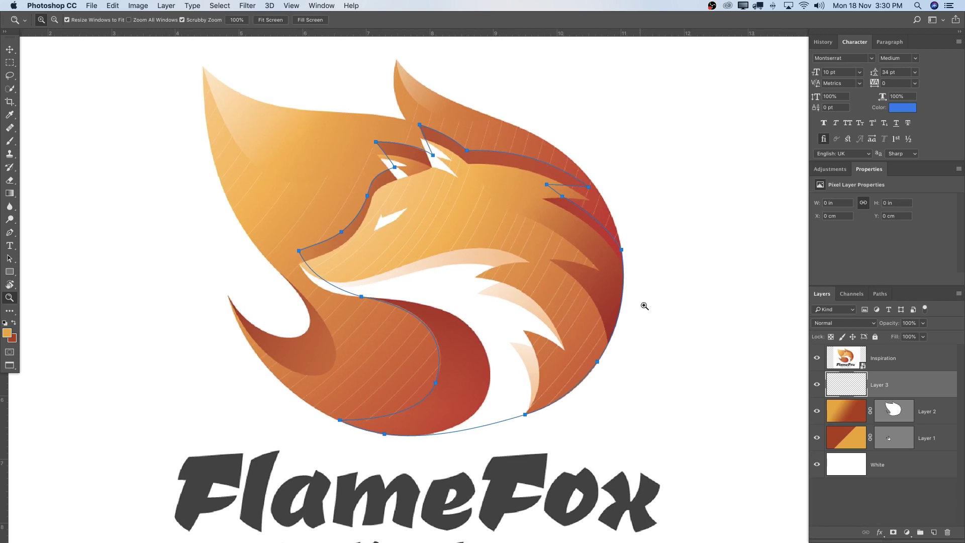
right_click(461, 235)
click(474, 236)
key(p)
right_click(473, 222)
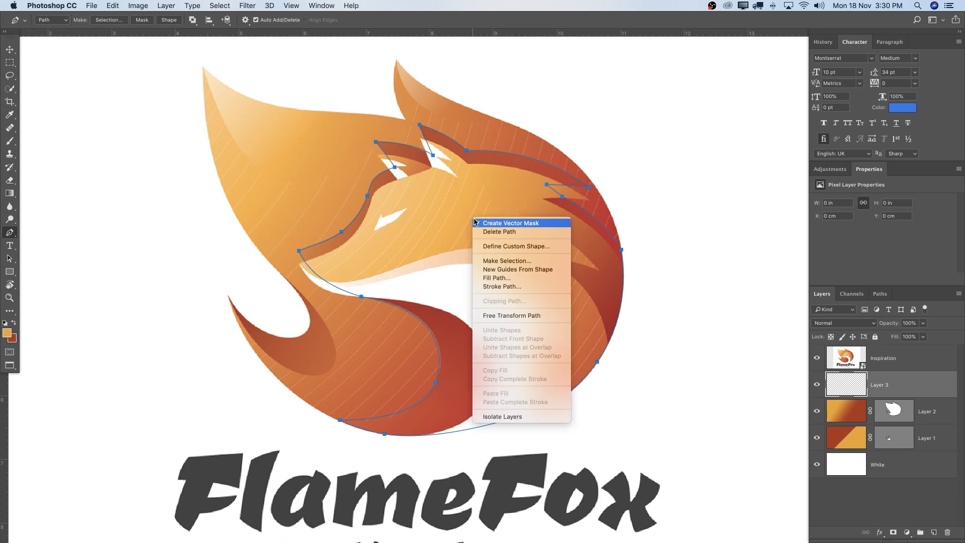
click(502, 223)
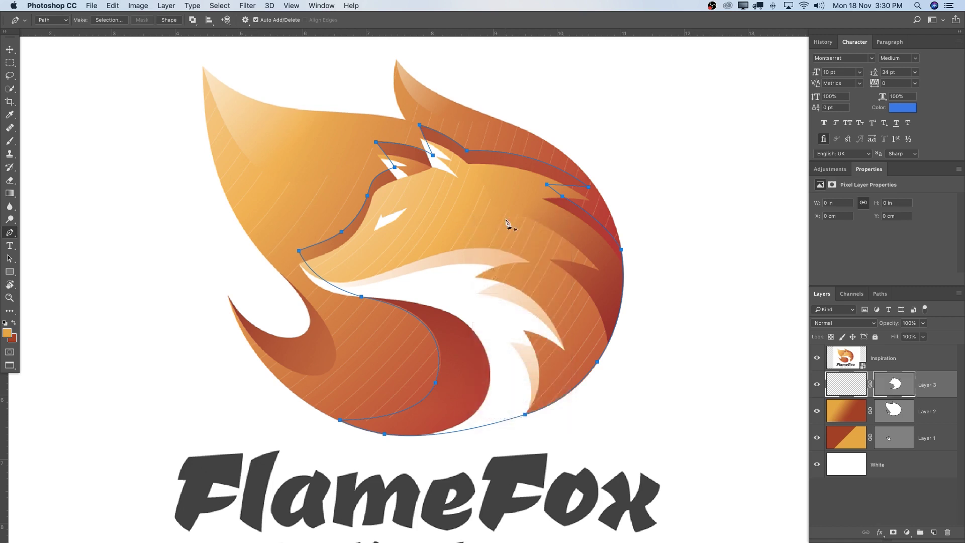
click(894, 386)
key(m)
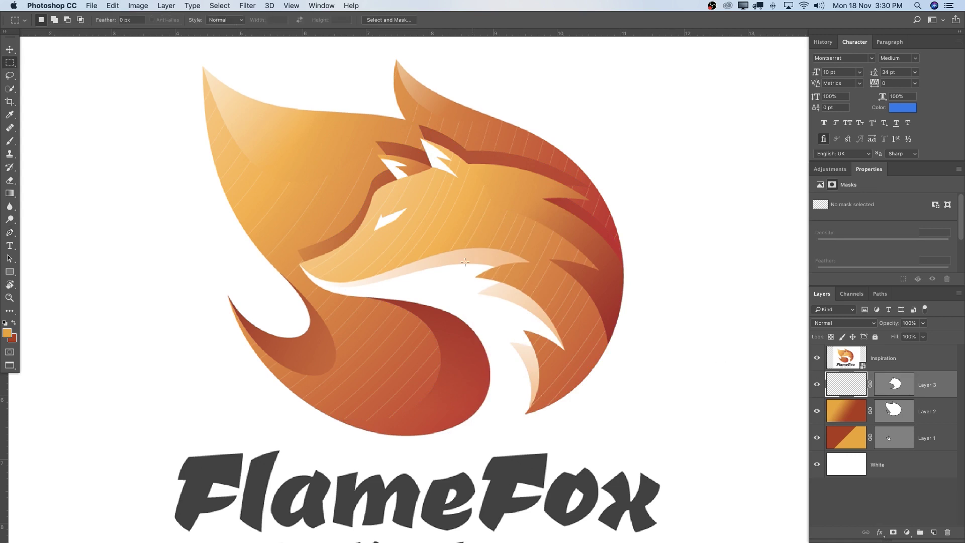
super+click(898, 390)
key(super+d)
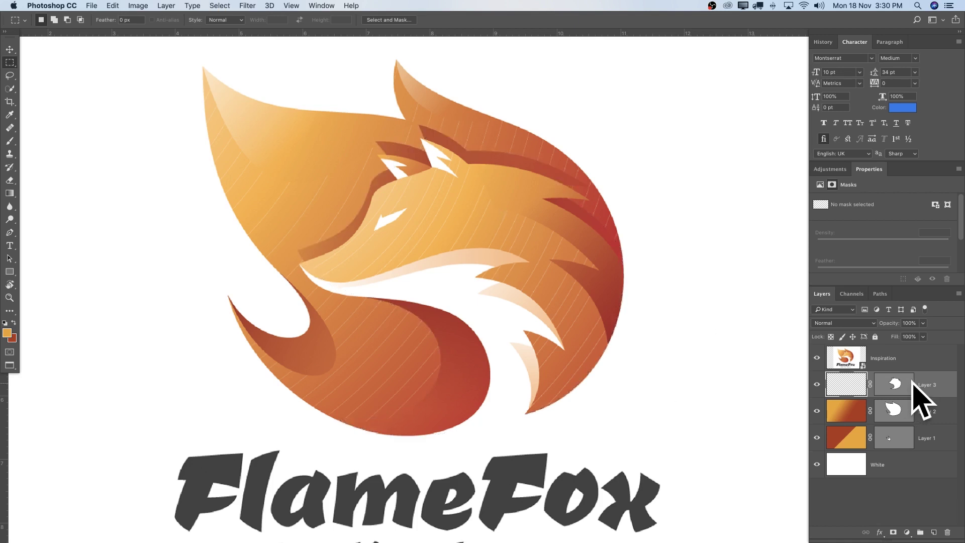
key(p)
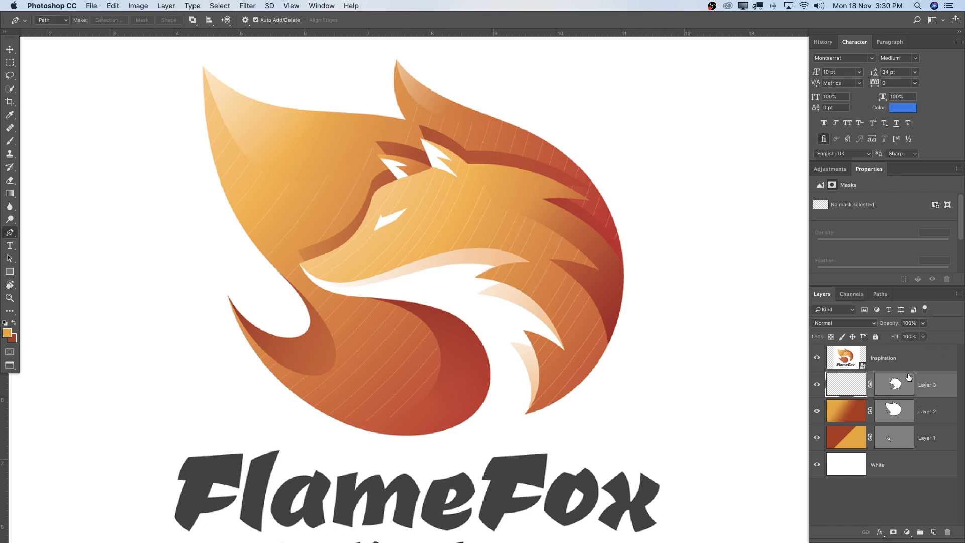
Fill the Layer 3 mask shape with the red #c3272e sampled from the reference's back edge and deselect it
super+click(898, 388)
key(m)
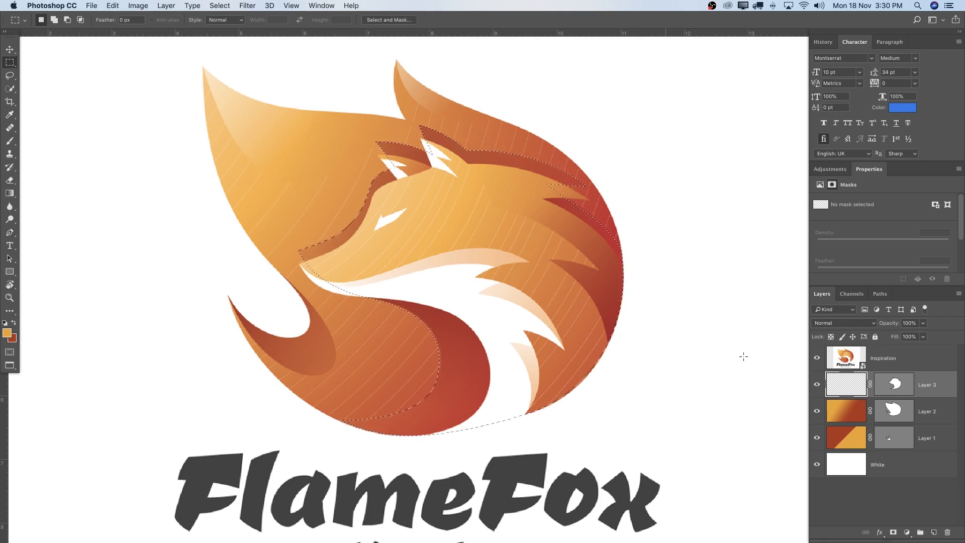
right_click(463, 238)
click(500, 362)
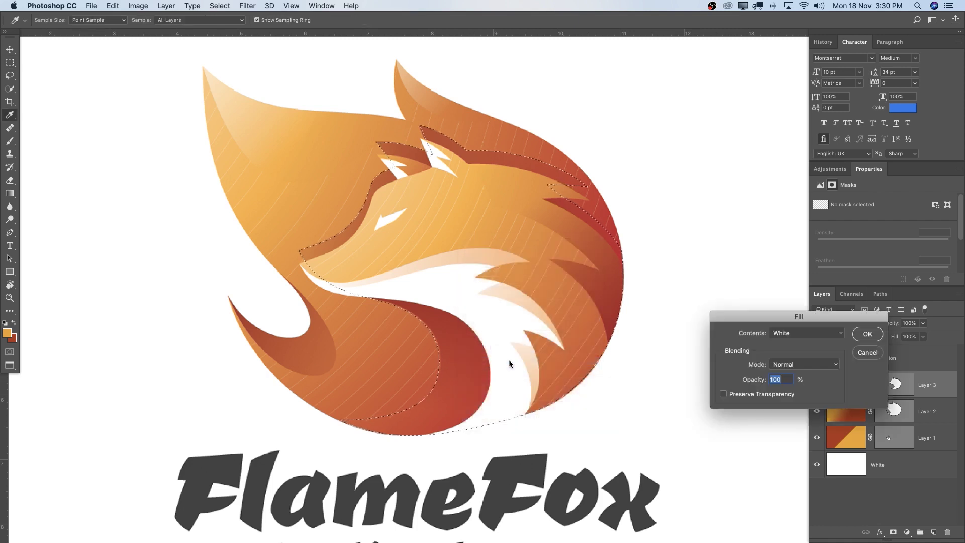
click(800, 334)
click(786, 270)
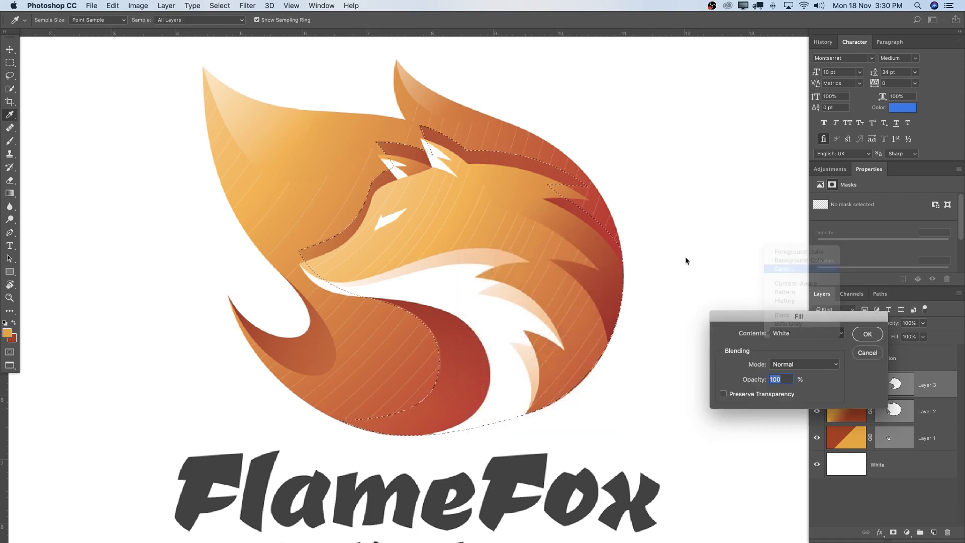
click(621, 245)
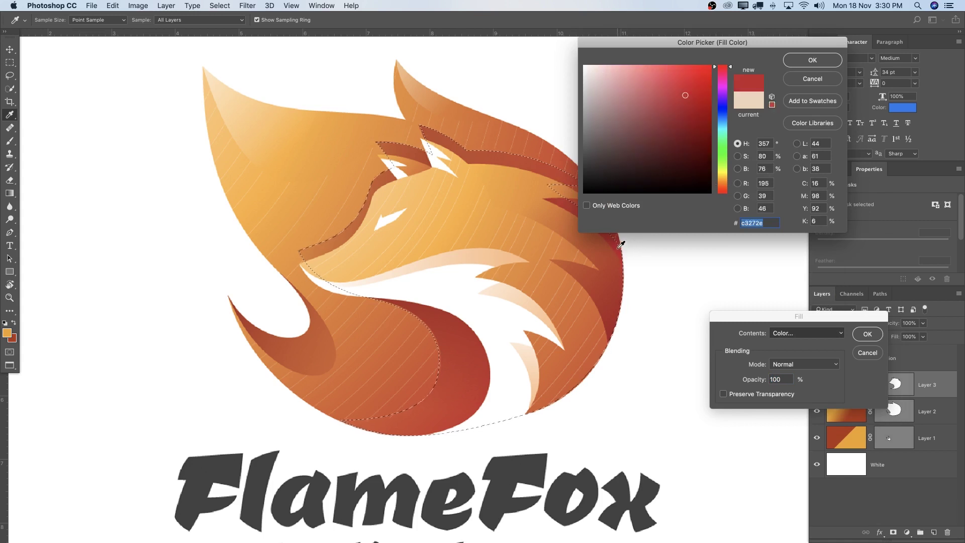
click(815, 60)
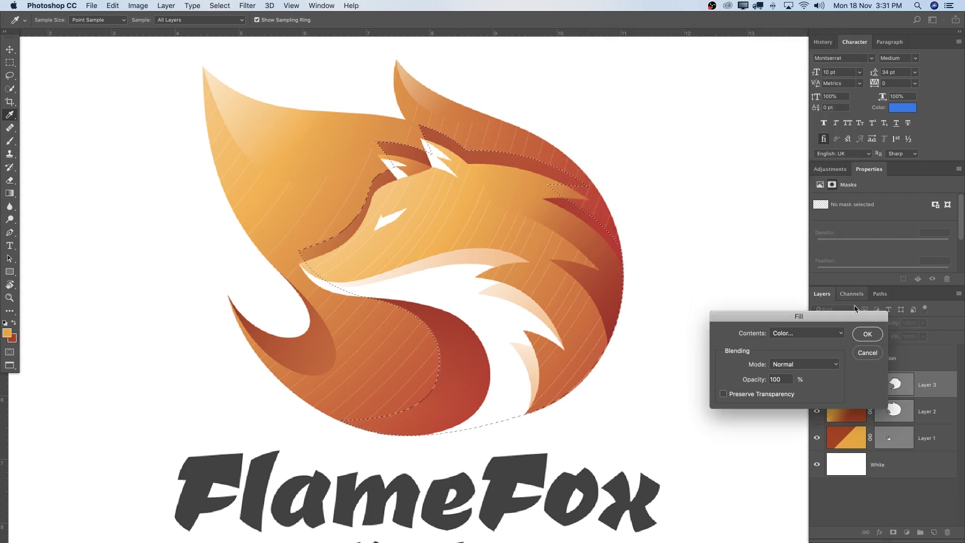
click(866, 333)
key(super+d)
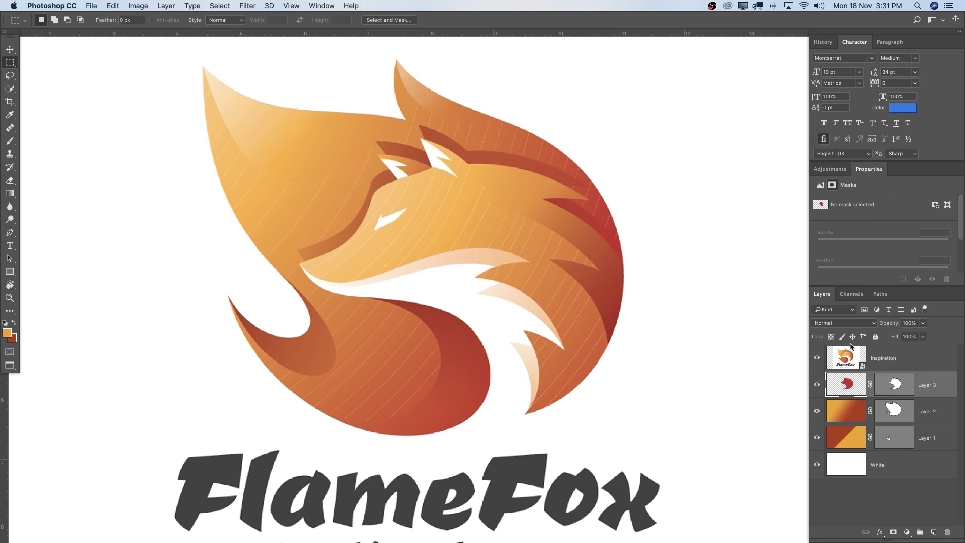
Compare the red head and body shape with the reference by switching the Inspiration layer off and on
click(817, 358)
click(819, 360)
click(819, 360)
click(817, 360)
click(817, 361)
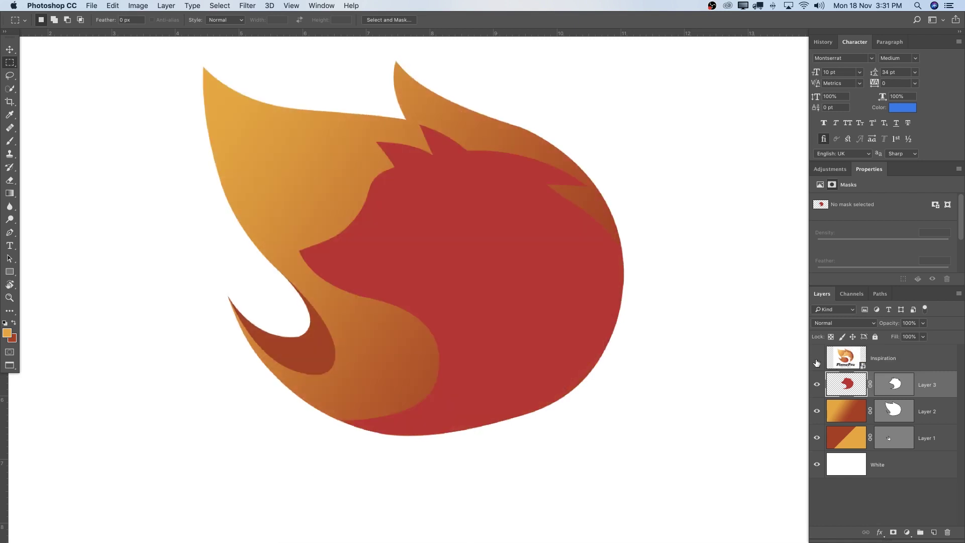
click(817, 359)
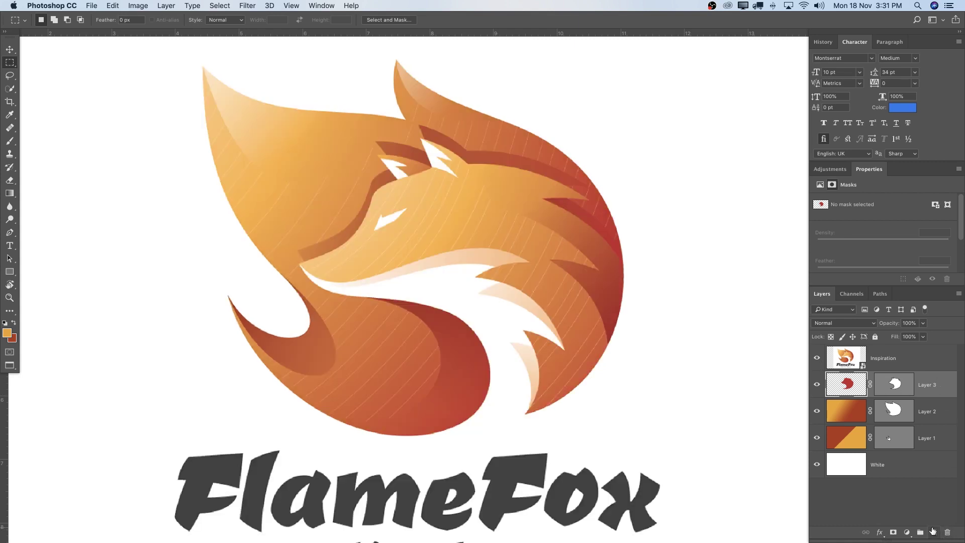
Add a new empty layer directly above Layer 3
click(933, 531)
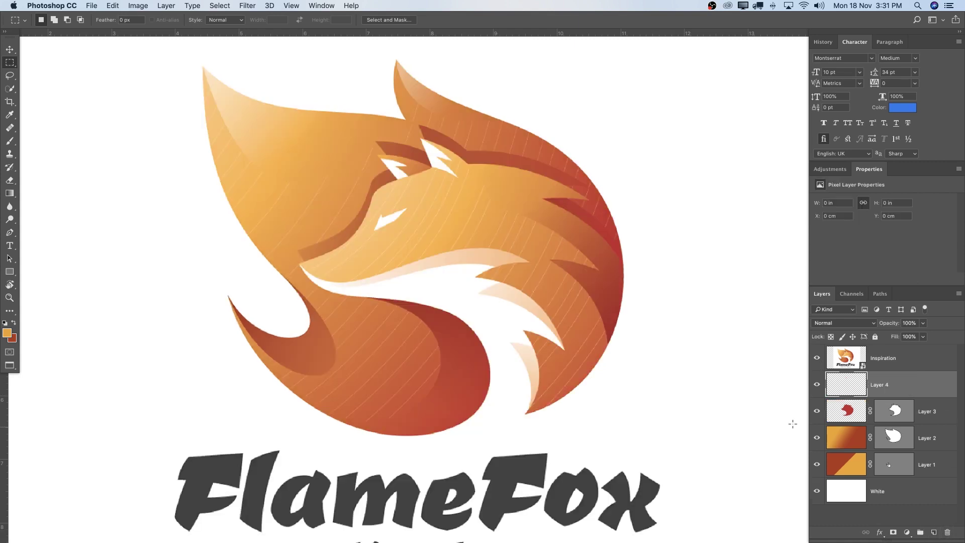
key(p)
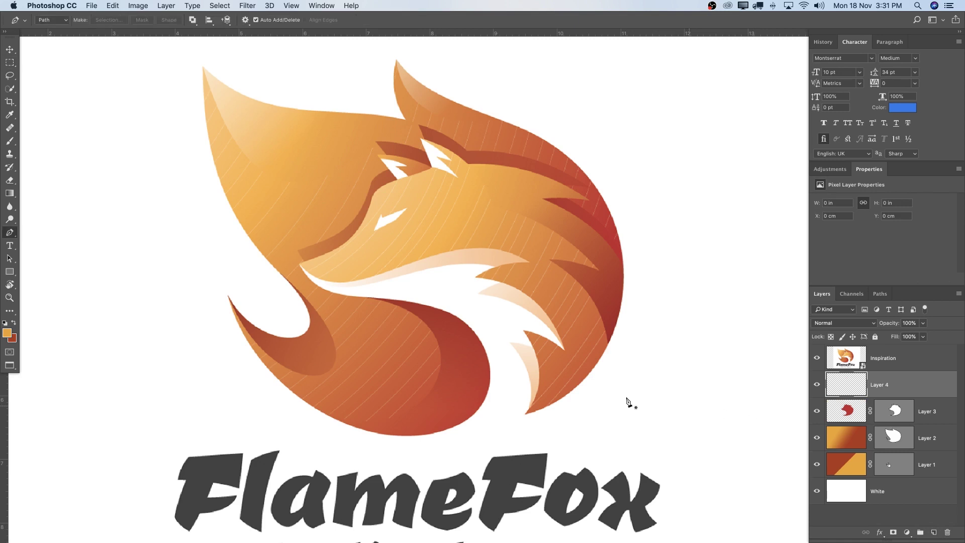
key(z)
click(455, 367)
click(458, 366)
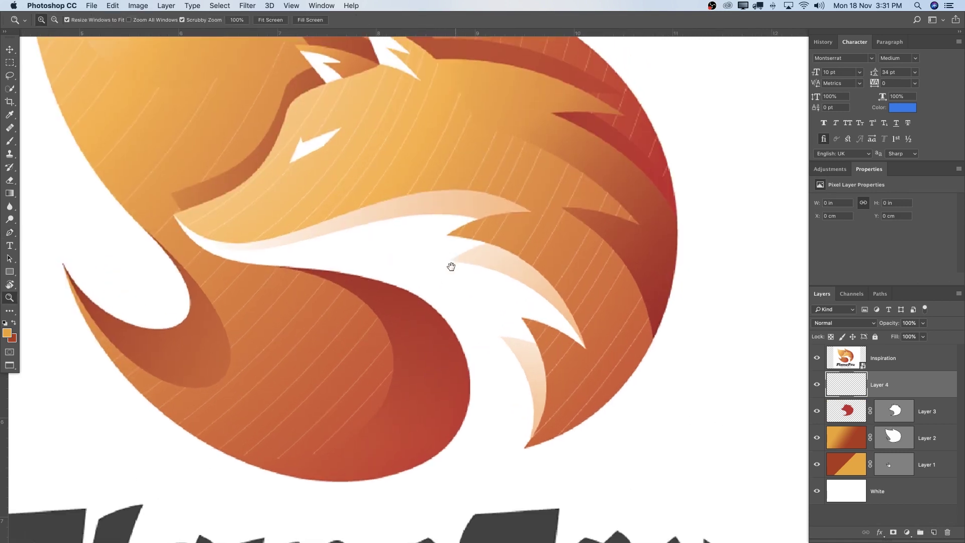
drag(454, 252, 465, 278)
Switch to tl.psd and copy its Group of number labels into the Untitled-2 document
key(f)
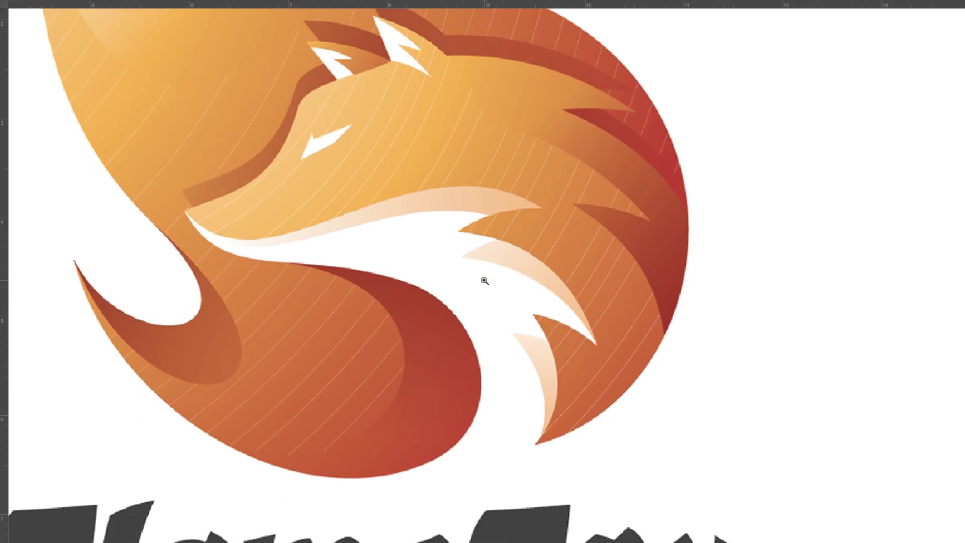
key(f)
click(190, 49)
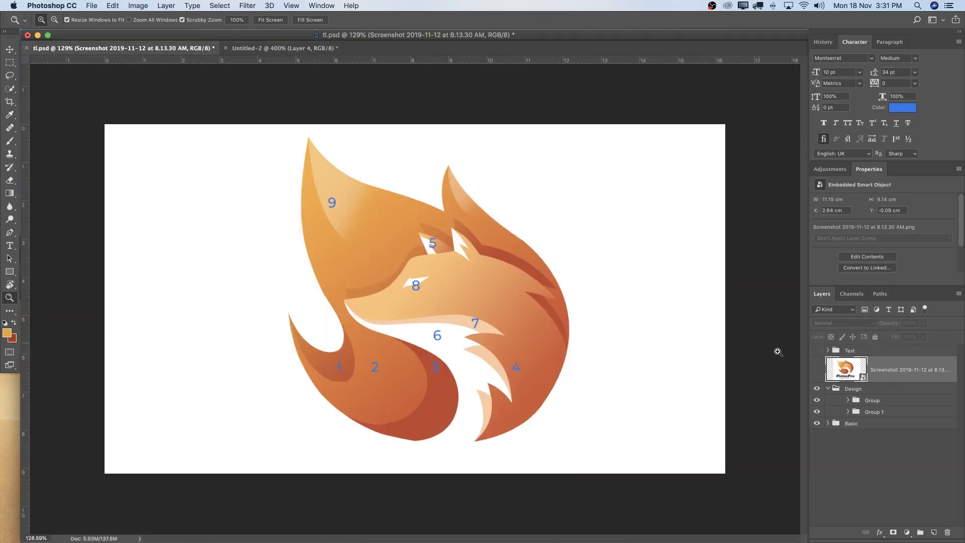
click(874, 401)
drag(95, 48, 135, 180)
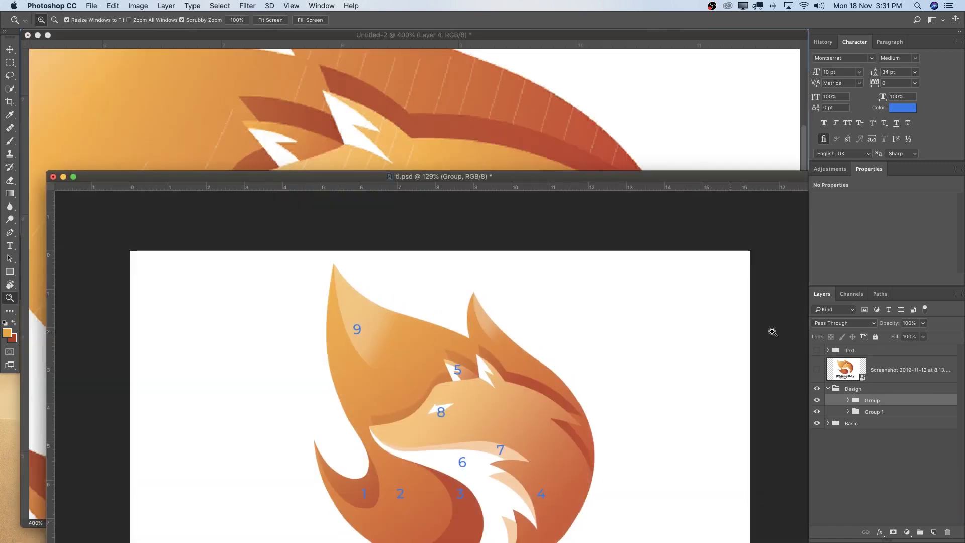
drag(868, 400, 484, 90)
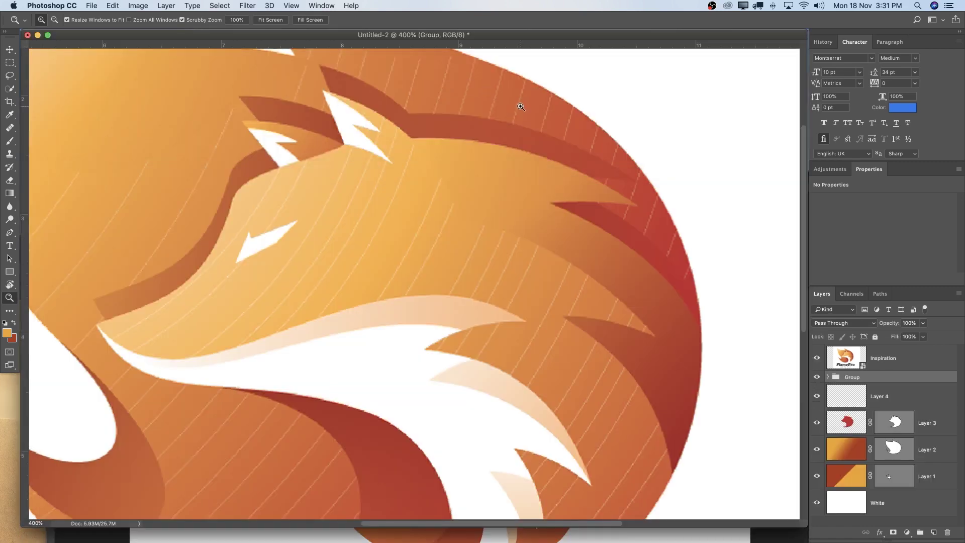
Move the number label Group above the Inspiration layer and position the numbers over the fox logo
key(f)
drag(586, 192, 560, 197)
drag(825, 380, 835, 346)
key(v)
drag(558, 290, 559, 241)
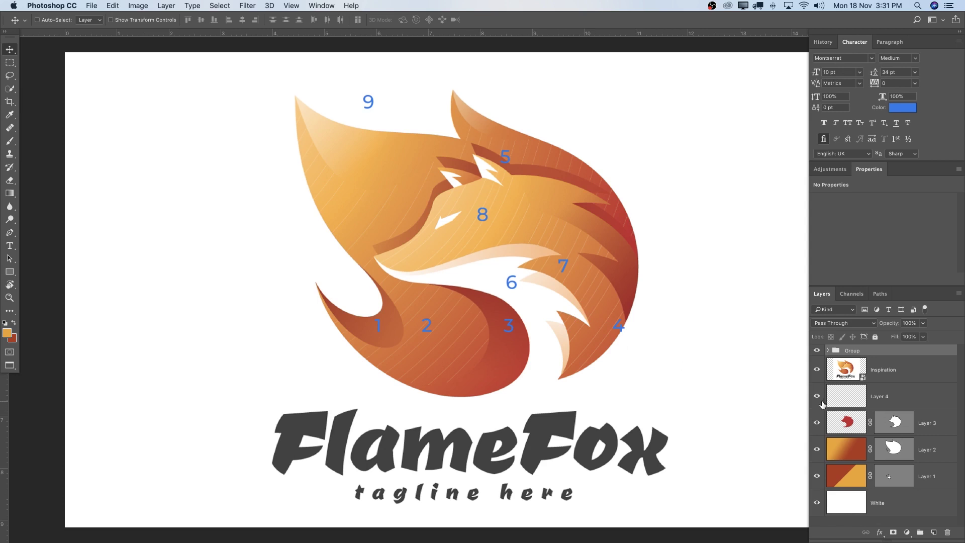
Check the coloured shapes against the number labels by hiding and showing the Inspiration layer
click(818, 371)
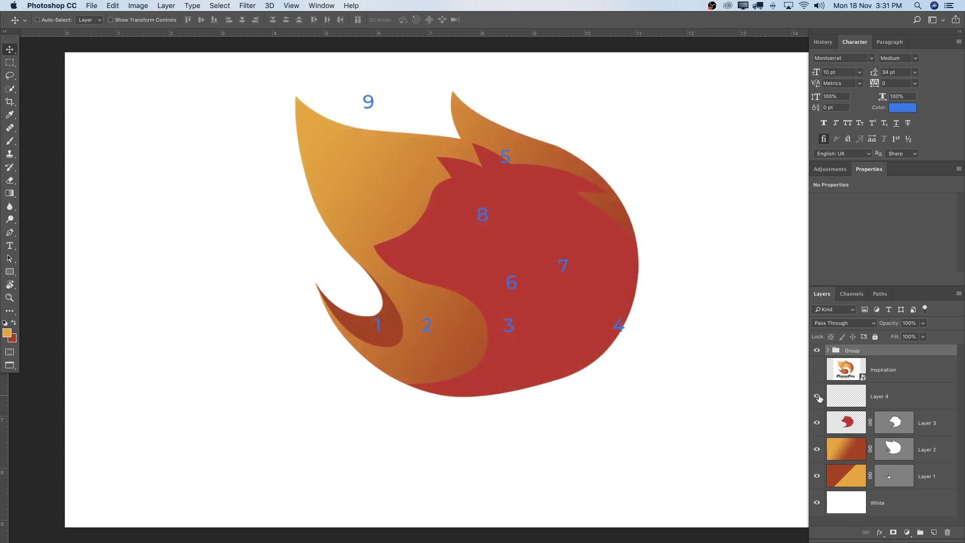
click(817, 369)
click(851, 374)
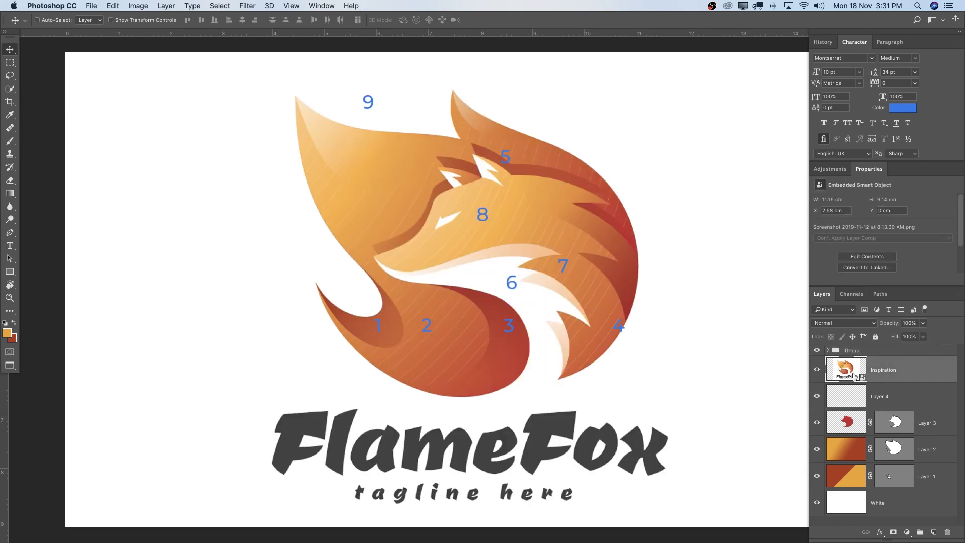
On Layer 4, start a Pen path at the chest fur's lower tip and trace up the fur tufts to the cheek's rear point
key(p)
click(891, 400)
key(z)
drag(517, 318, 505, 369)
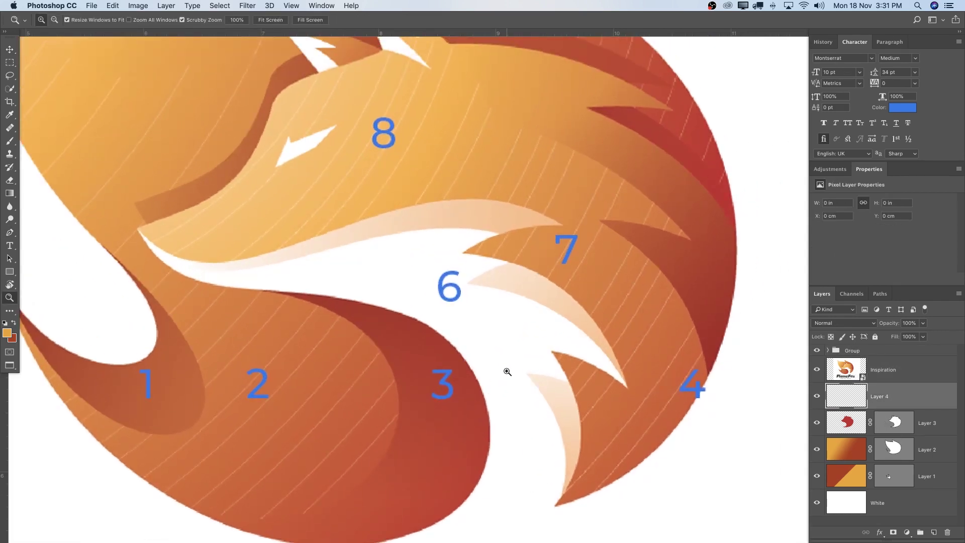
key(p)
click(555, 506)
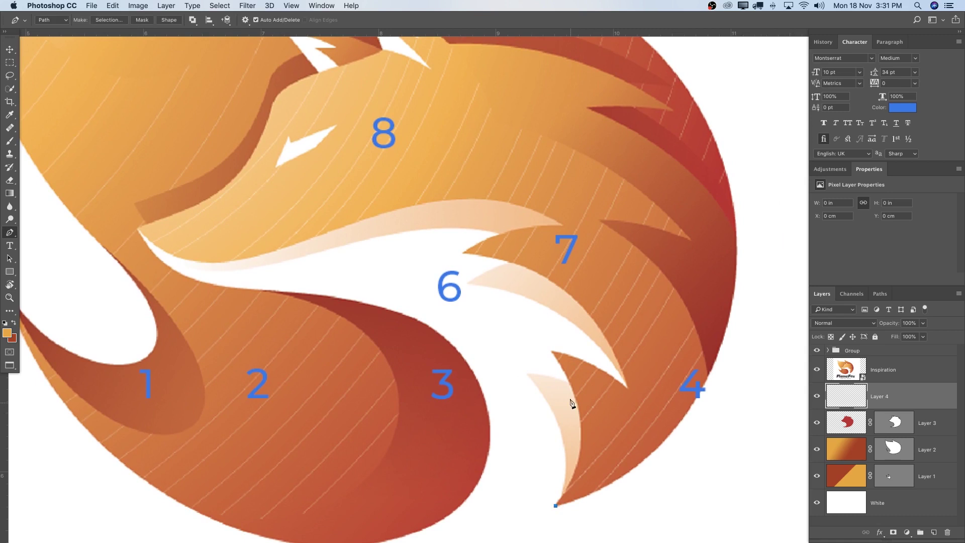
mouse_move(552, 353)
mouse_down()
mouse_move(514, 321)
mouse_move(487, 262)
mouse_move(572, 338)
mouse_move(566, 355)
mouse_up()
drag(629, 389, 611, 345)
drag(463, 253, 341, 241)
drag(341, 241, 480, 244)
drag(564, 226, 624, 224)
Continue the path along the cheek's lower edge to the nose tip and up the forehead to the front ear
drag(481, 244, 481, 241)
drag(625, 225, 546, 217)
mouse_move(330, 231)
mouse_down()
mouse_move(198, 289)
mouse_move(316, 237)
mouse_up()
drag(349, 260, 471, 256)
drag(259, 224, 295, 211)
drag(348, 183, 317, 271)
drag(334, 226, 345, 197)
drag(388, 179, 437, 163)
Extend the path around the larger ear and along the top of the head to the upper fur tip
click(447, 157)
click(426, 103)
drag(514, 151, 538, 188)
drag(740, 220, 737, 289)
drag(737, 289, 513, 215)
Trace from the fur notch behind the head down the body's outer edge and close the path at the chest fur's lower tip
drag(704, 346, 746, 341)
drag(746, 341, 734, 210)
alt+click(700, 137)
drag(636, 336, 465, 419)
alt+click(636, 335)
drag(568, 204, 485, 308)
Create a vector mask on Layer 4 from the closed face and body path
right_click(488, 234)
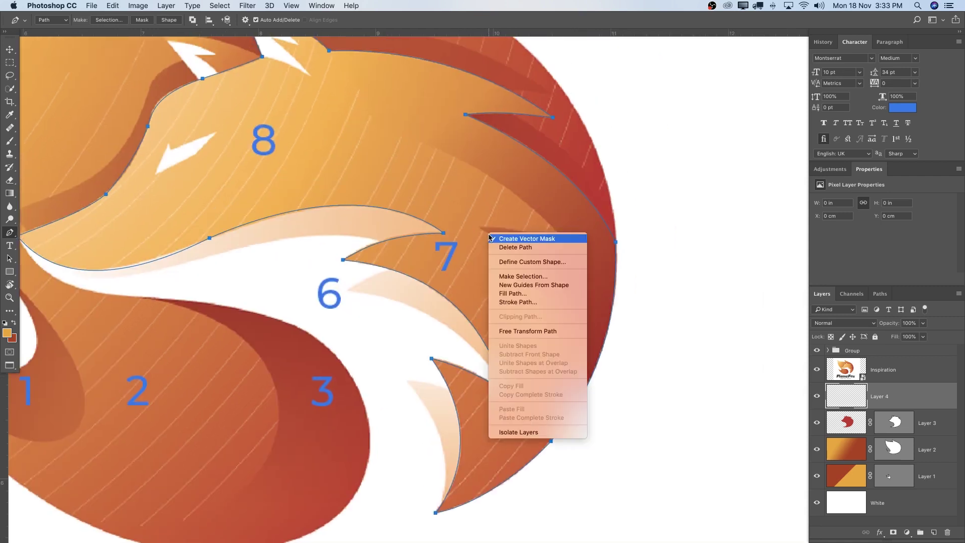
click(494, 239)
click(849, 402)
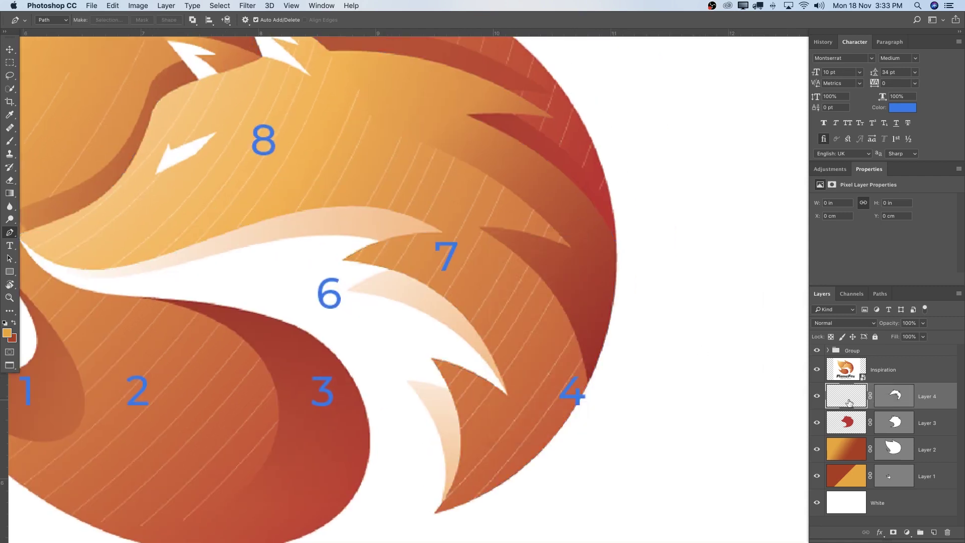
Hide the Group of number labels to uncover the reference's ears
click(884, 372)
drag(462, 311, 506, 266)
drag(594, 253, 623, 303)
drag(475, 208, 478, 265)
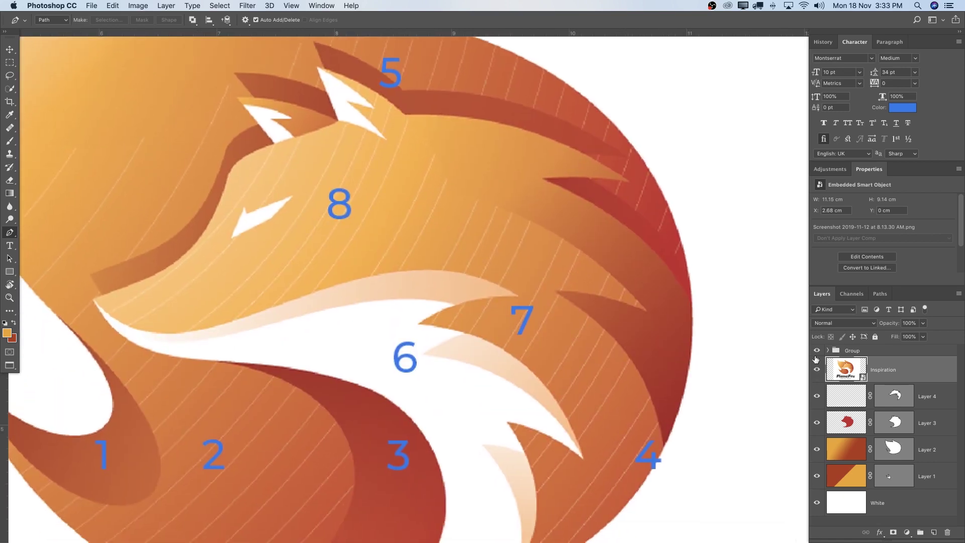
click(817, 352)
drag(411, 171, 483, 215)
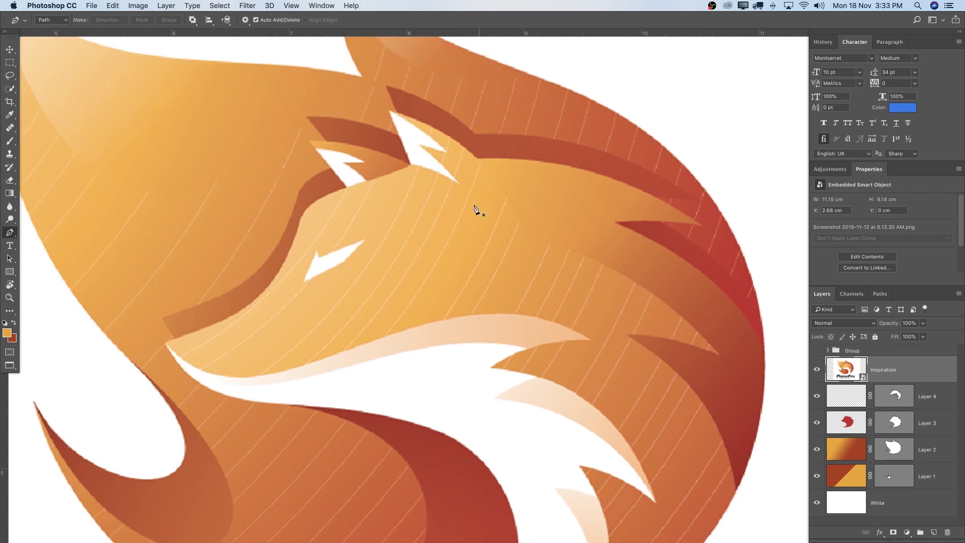
Trace the smaller front ear with the Pen tool as a closed path overlapping the top of the head
click(945, 399)
click(349, 190)
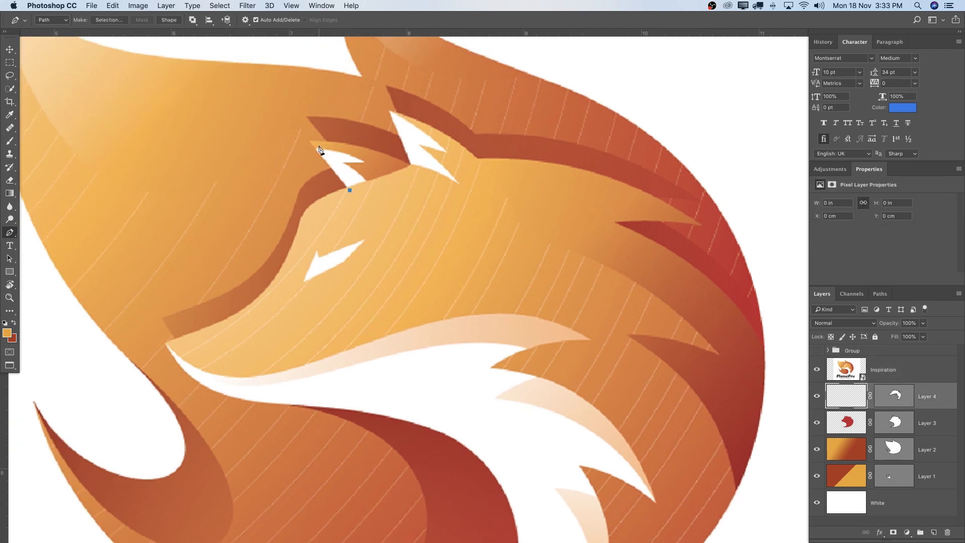
click(309, 141)
drag(413, 167, 443, 193)
click(363, 190)
click(351, 191)
Add a new layer above Layer 4 and give it a vector mask from the front ear path
click(934, 532)
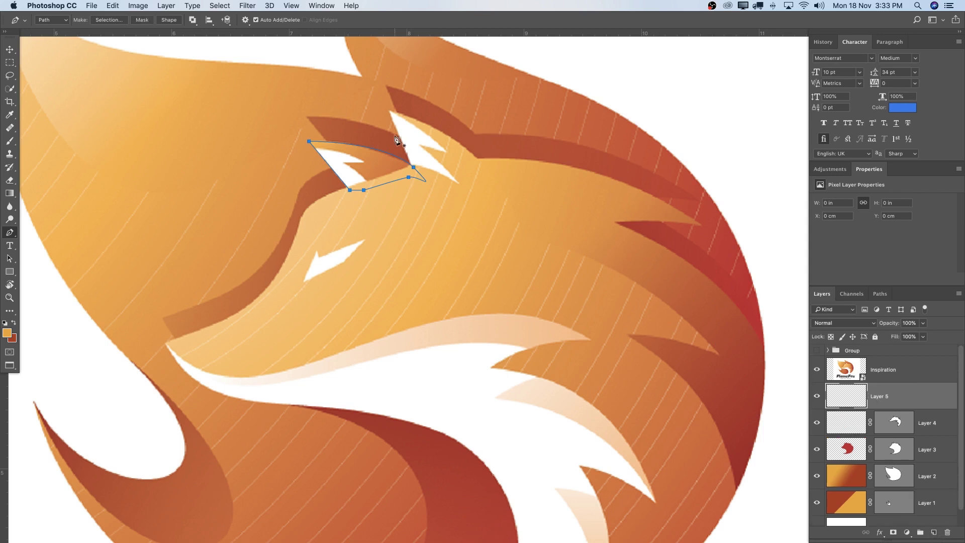
right_click(354, 160)
click(375, 164)
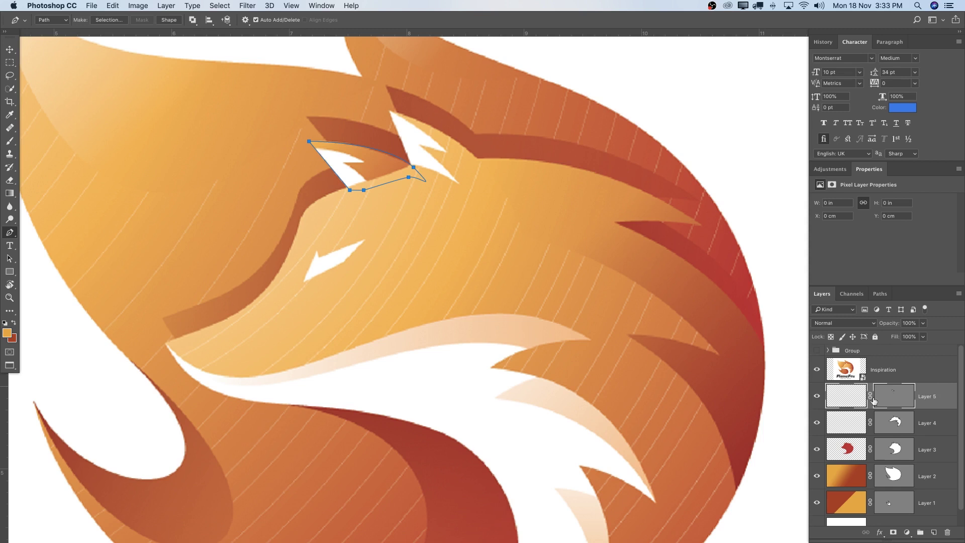
Fill the front ear layer with a gold-to-rust linear gradient and, with the reference hidden, move it beneath Layer 4
key(g)
drag(326, 145, 466, 243)
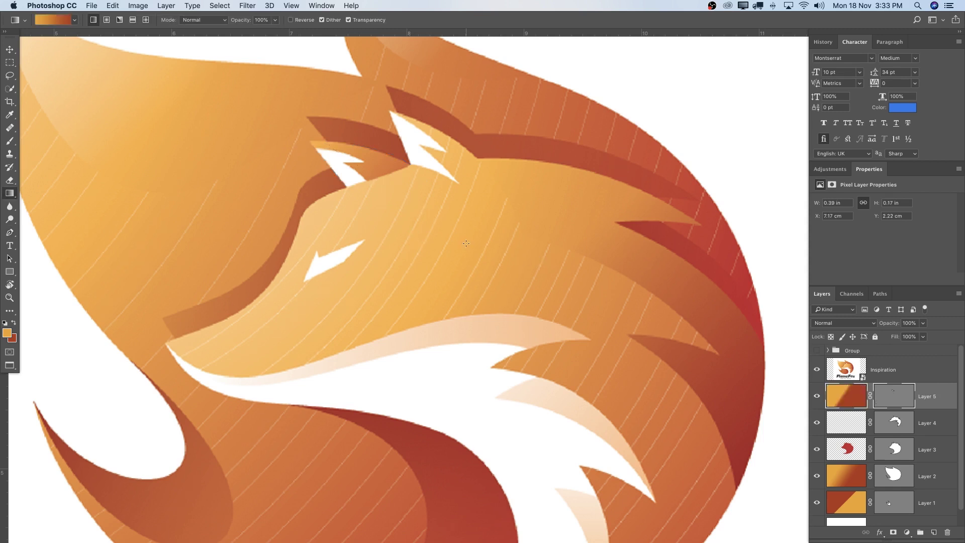
click(810, 371)
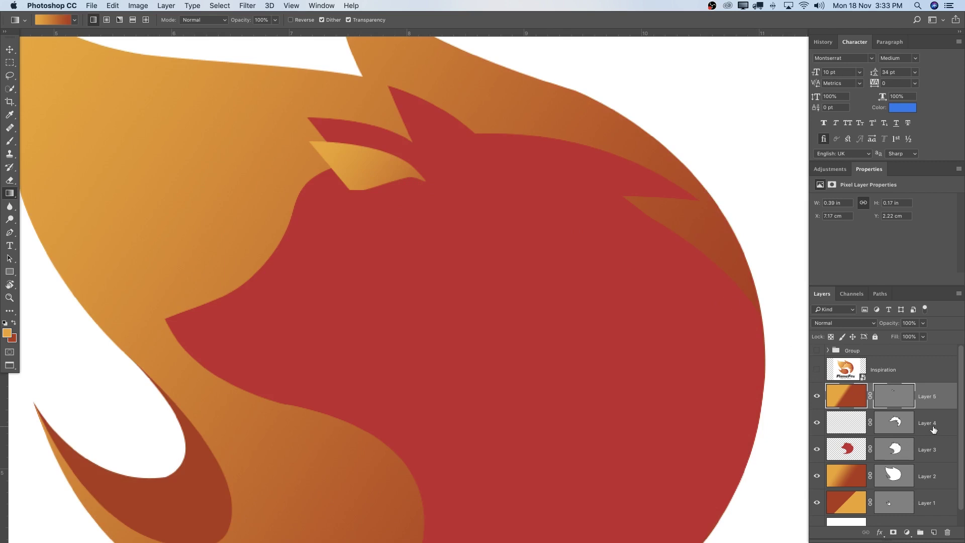
drag(861, 405, 856, 434)
Fill Layer 4 with a linear gradient running from gold at the face to rust at the lower back
click(860, 402)
drag(427, 268, 620, 462)
drag(656, 354, 655, 353)
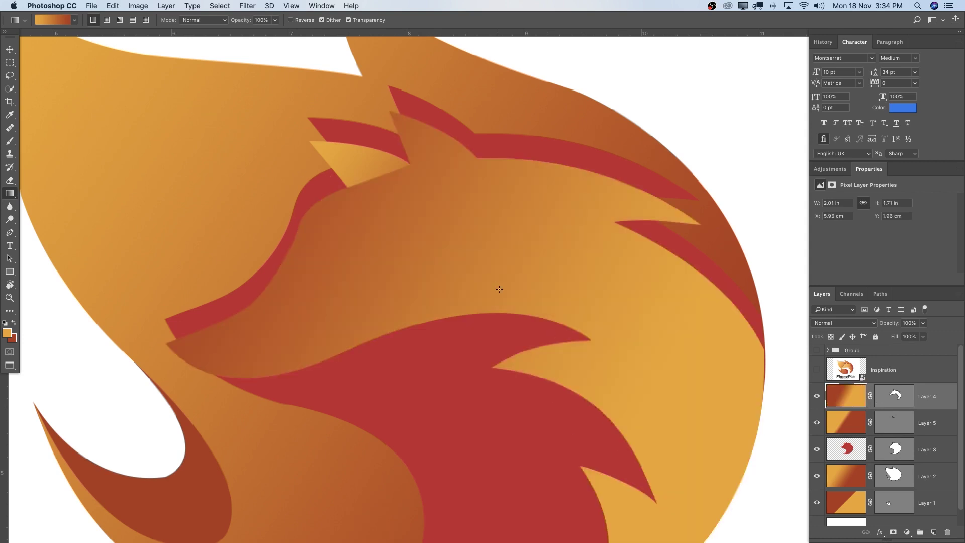
drag(727, 441, 181, 152)
drag(371, 199, 730, 475)
drag(414, 190, 620, 369)
drag(378, 185, 695, 446)
Replace Layer 3's red fill with a linear gradient running from rust at the head to gold at the lower body
key(z)
drag(652, 390, 546, 375)
drag(603, 387, 548, 348)
click(853, 452)
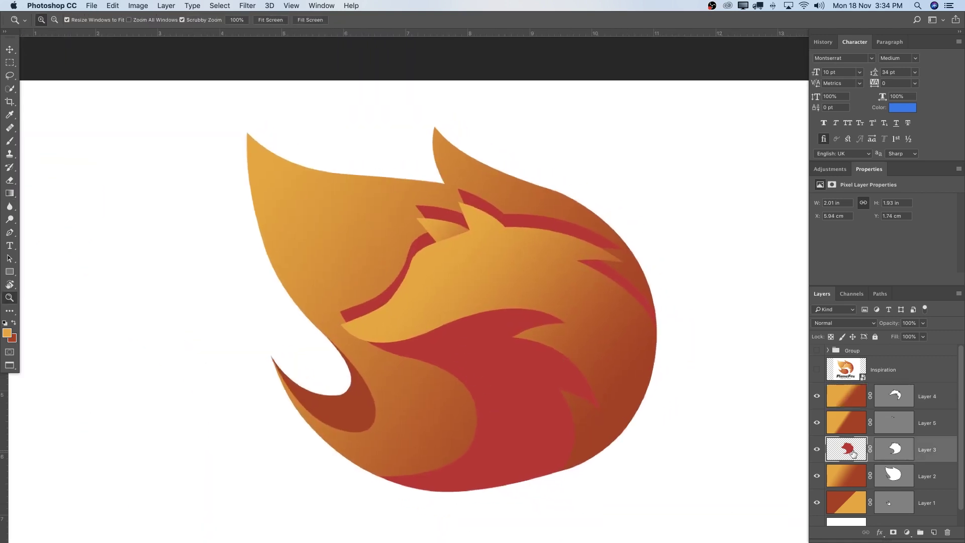
key(g)
drag(476, 350, 647, 538)
drag(562, 385, 244, 125)
drag(621, 426, 511, 332)
drag(641, 467, 412, 259)
drag(627, 433, 511, 329)
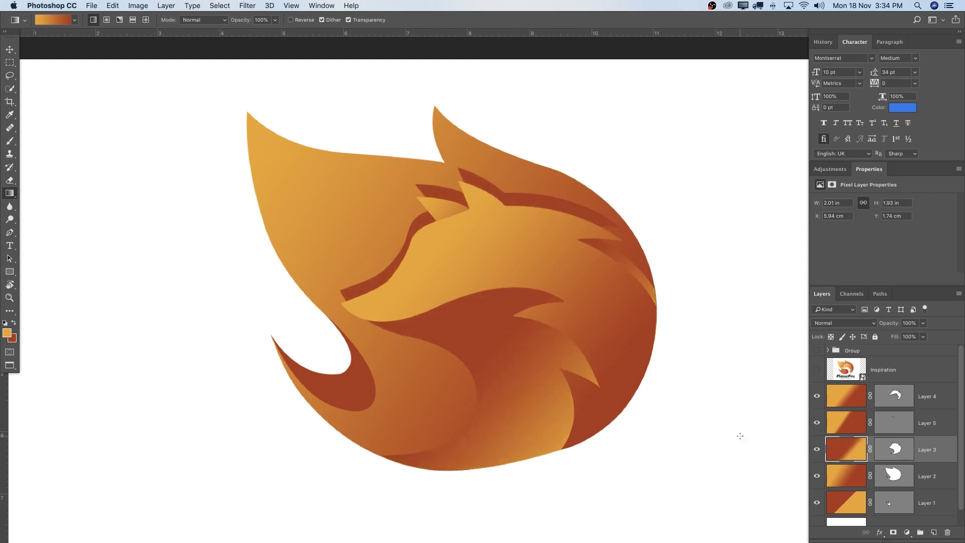
Show the Inspiration reference again and add a new empty layer above Layer 4
drag(529, 252, 504, 260)
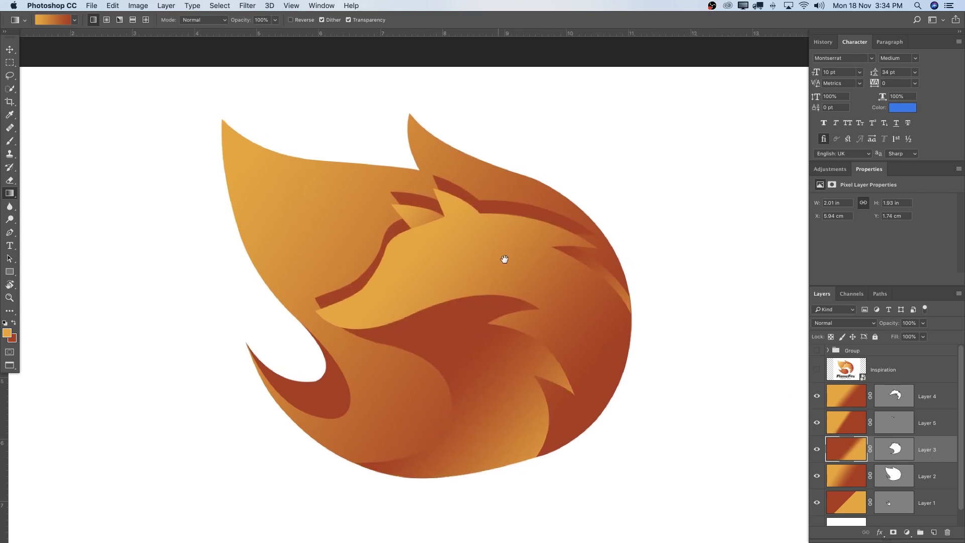
click(817, 370)
click(888, 376)
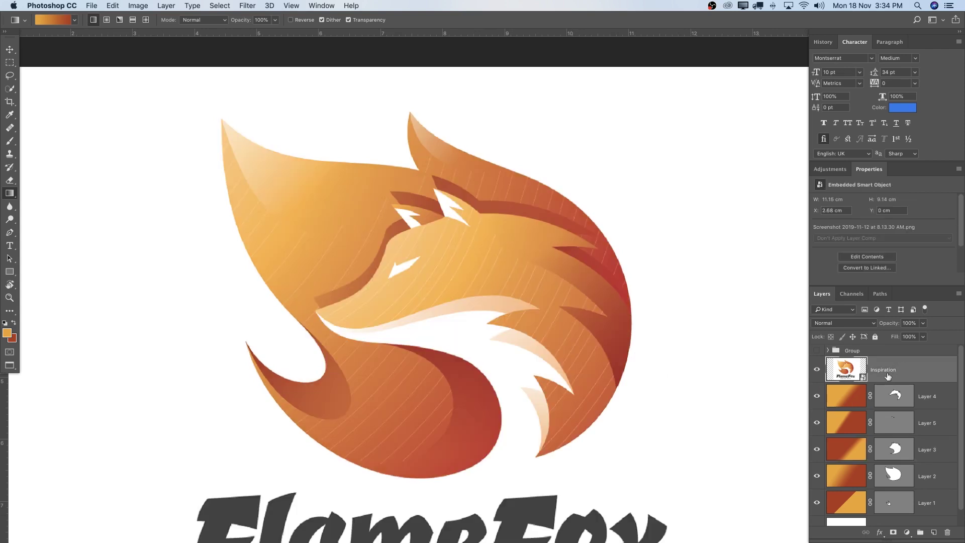
click(944, 407)
click(934, 534)
Trace the white fur area's lower edge with the Pen tool from the tail's bottom, up its outer curve and along the jaw to the nose tip
key(z)
drag(514, 383, 512, 323)
key(p)
click(383, 411)
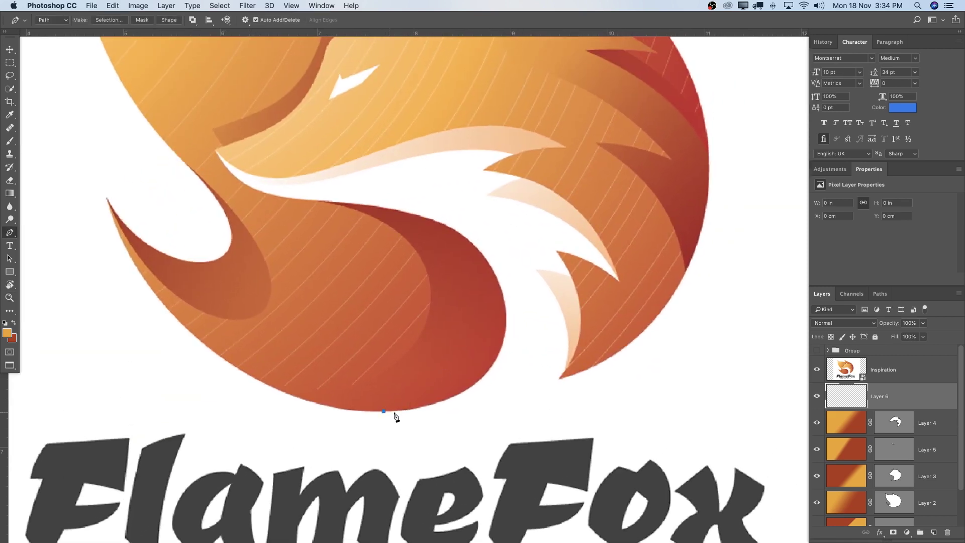
mouse_move(501, 347)
mouse_down()
mouse_move(510, 302)
mouse_move(529, 278)
mouse_move(504, 333)
mouse_up()
drag(445, 225, 427, 216)
drag(300, 199, 315, 216)
scroll(227, 196, left, 2)
drag(253, 170, 264, 189)
Continue the path along the muzzle's upper highlight edge and loosely down inside the orange cheek fur
drag(348, 193, 372, 188)
drag(537, 145, 579, 153)
click(609, 167)
click(567, 173)
click(563, 180)
click(579, 190)
click(606, 209)
click(646, 245)
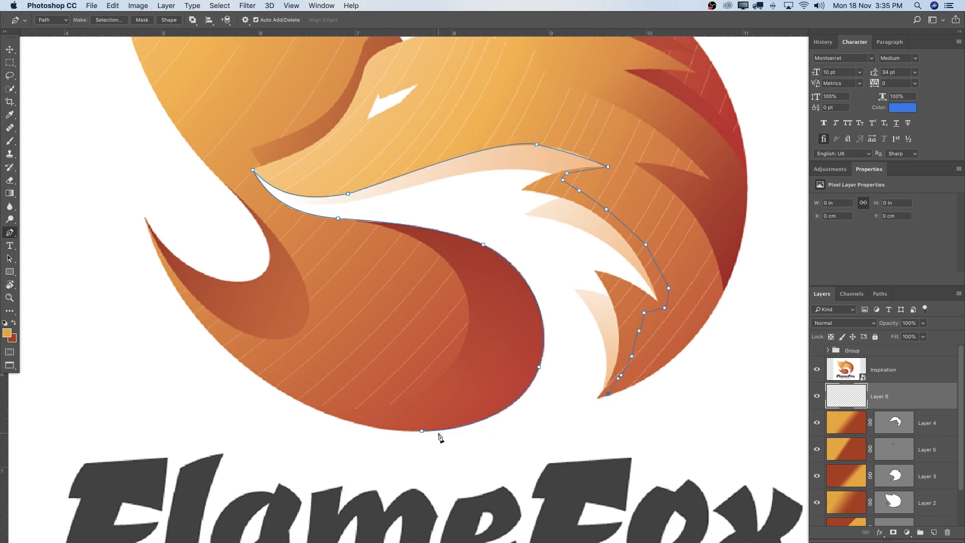
Close the white fur path at the tail's bottom and turn it into a vector mask on Layer 6
drag(422, 430, 255, 446)
drag(553, 412, 508, 423)
drag(421, 431, 372, 429)
right_click(560, 303)
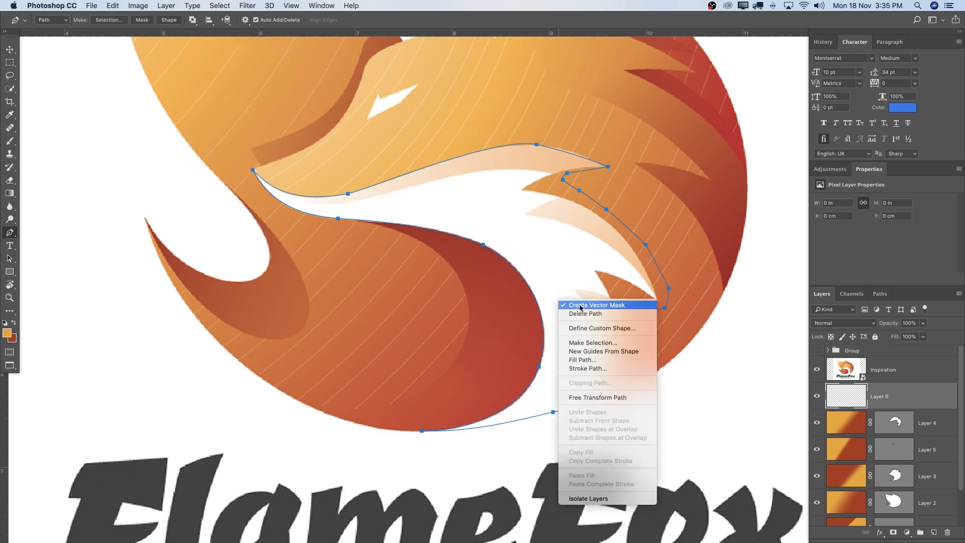
click(581, 305)
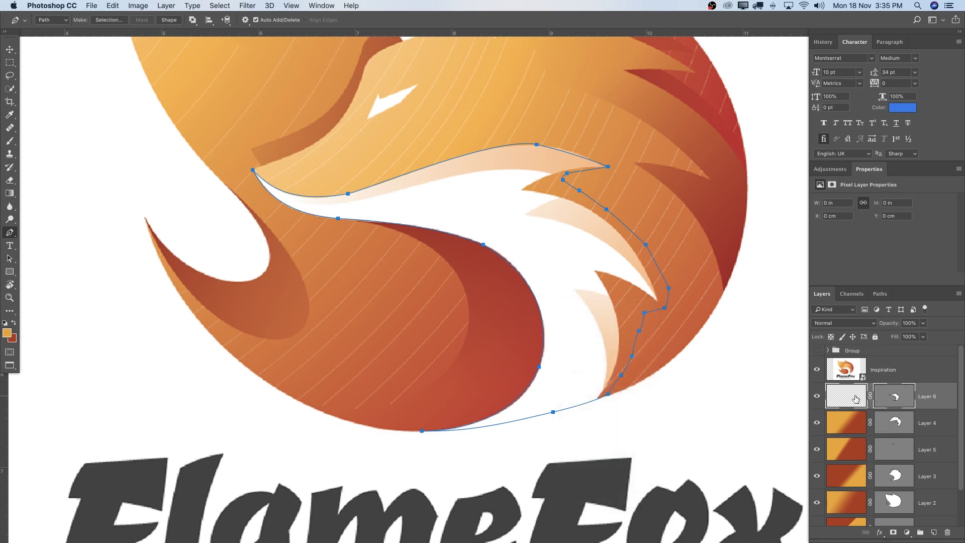
Fill Layer 6 with solid white
key(m)
click(906, 398)
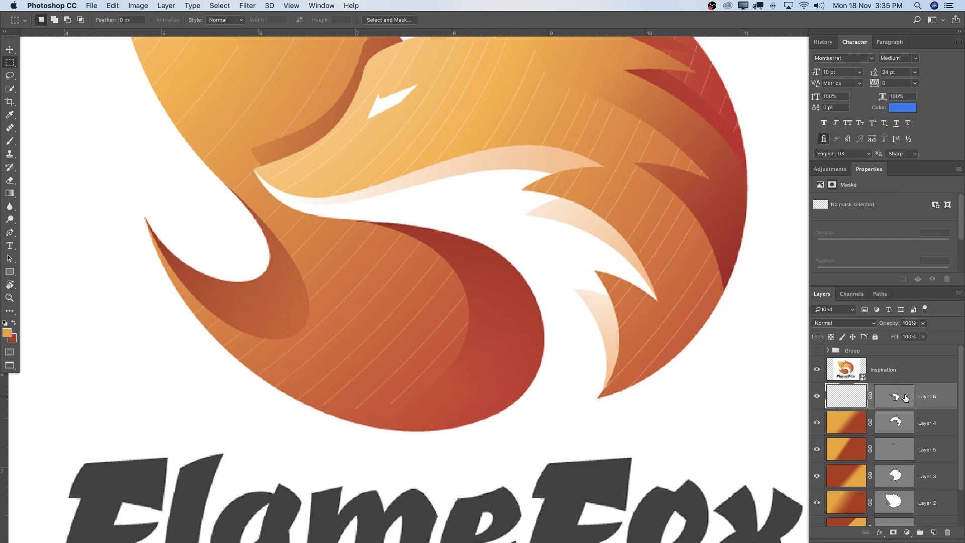
click(850, 399)
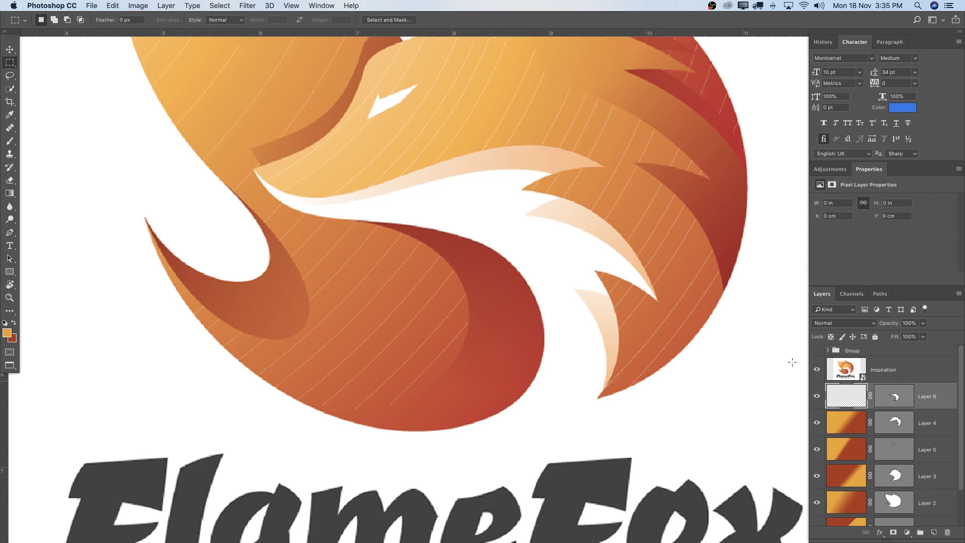
right_click(556, 244)
click(564, 253)
right_click(539, 240)
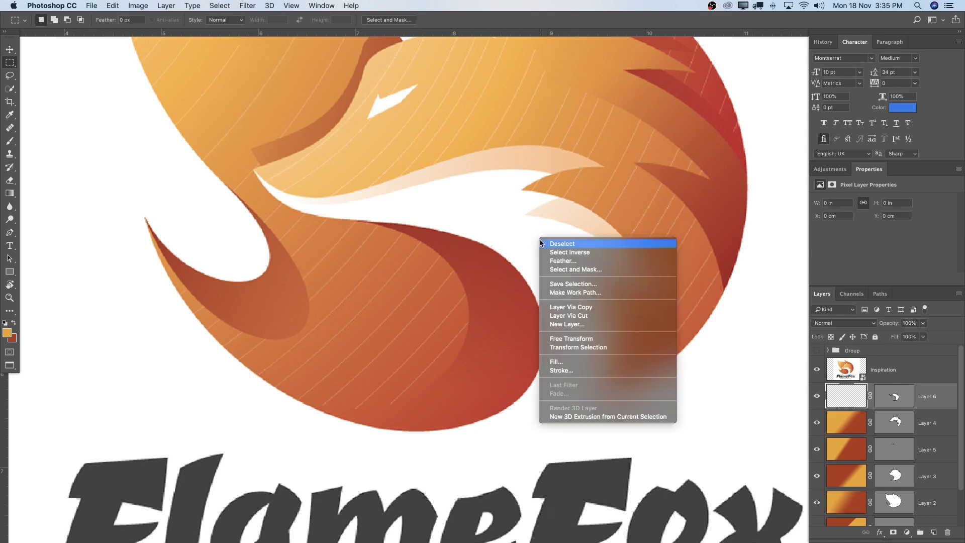
click(565, 363)
click(769, 335)
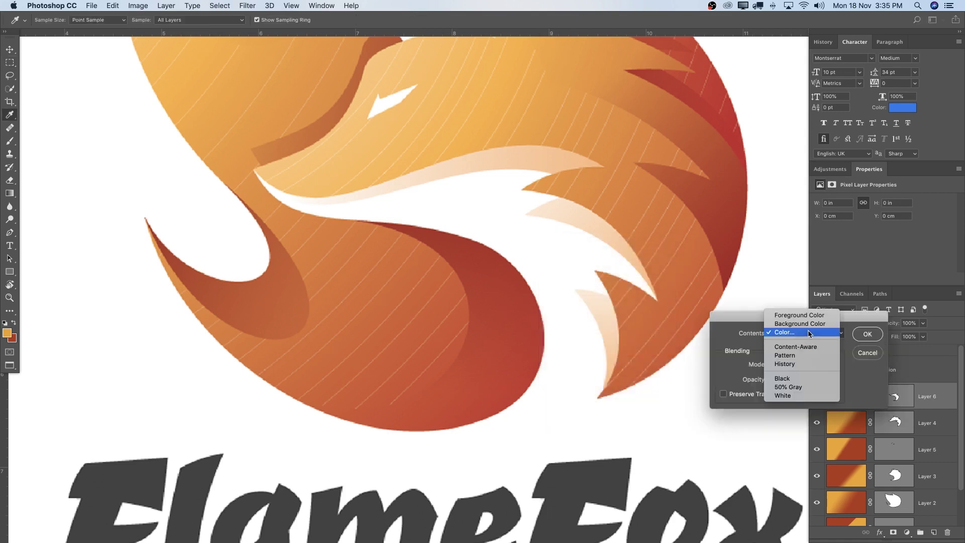
click(791, 398)
click(868, 334)
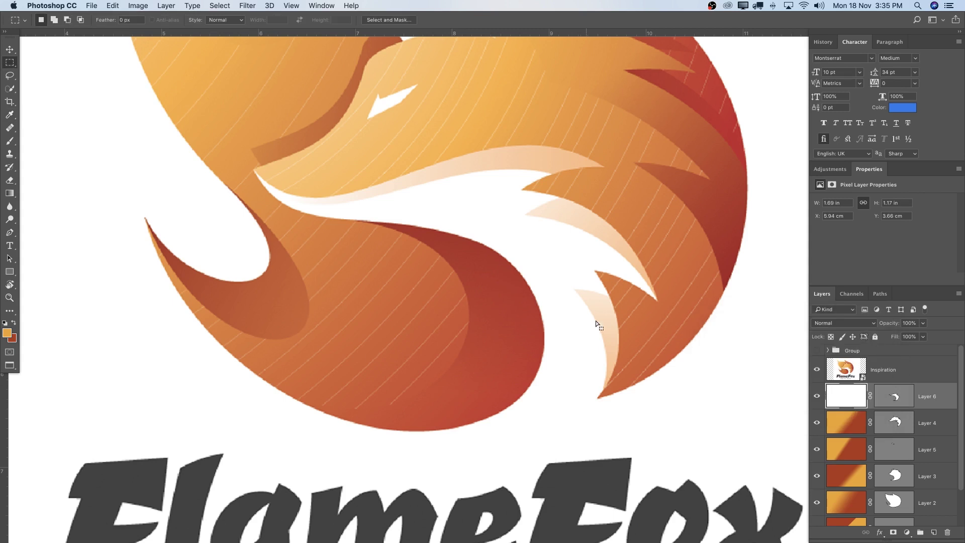
Hide the Inspiration reference, move Layer 6 beneath Layer 4, and compare the fur edge with Layer 4 off and on
click(818, 370)
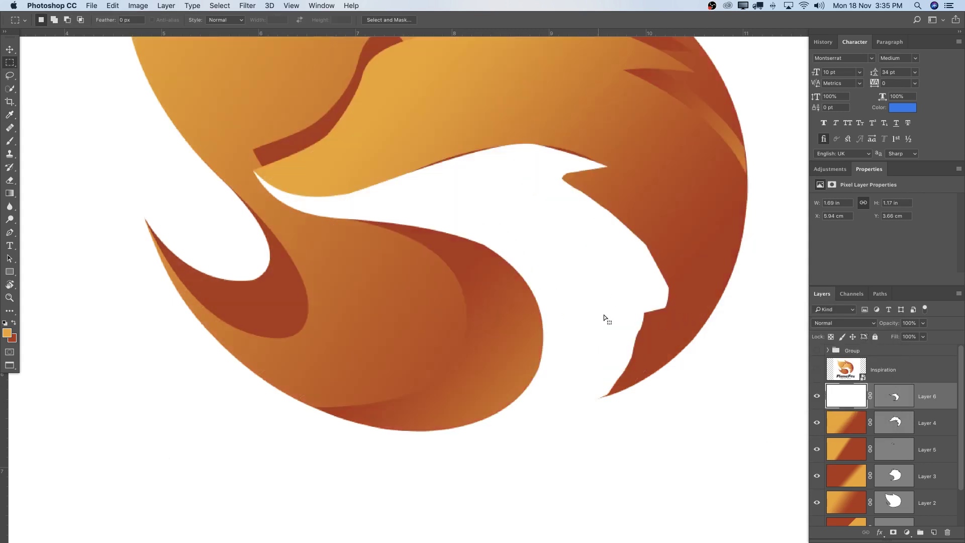
key(z)
drag(547, 168, 518, 220)
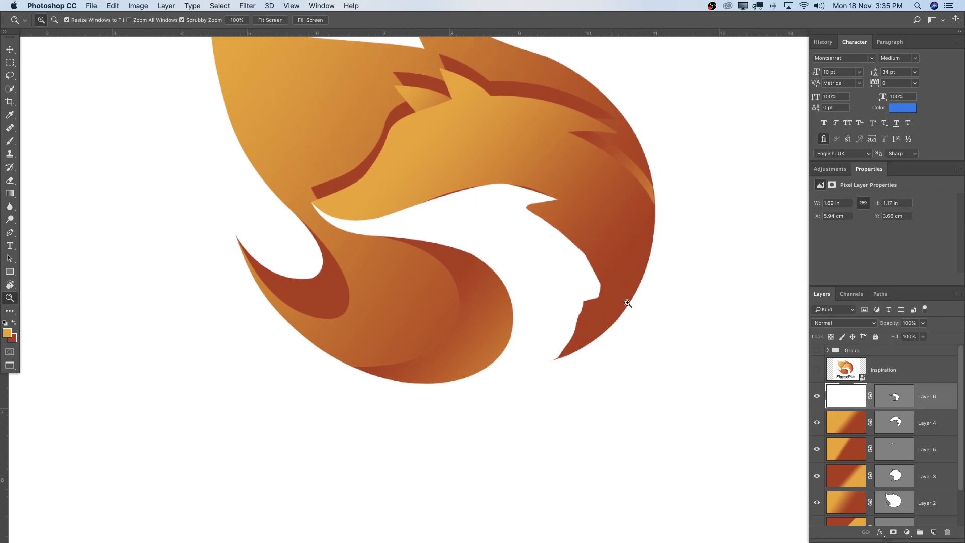
click(817, 370)
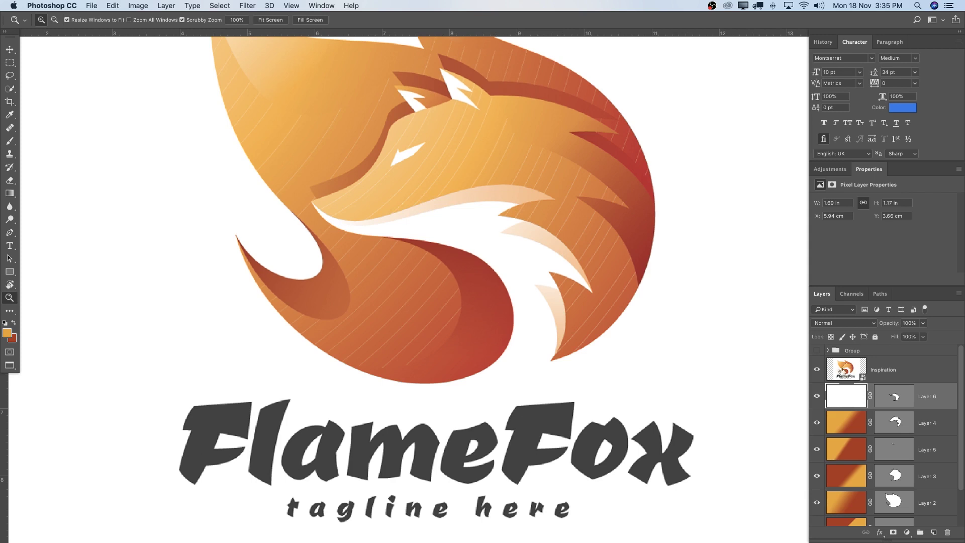
click(817, 371)
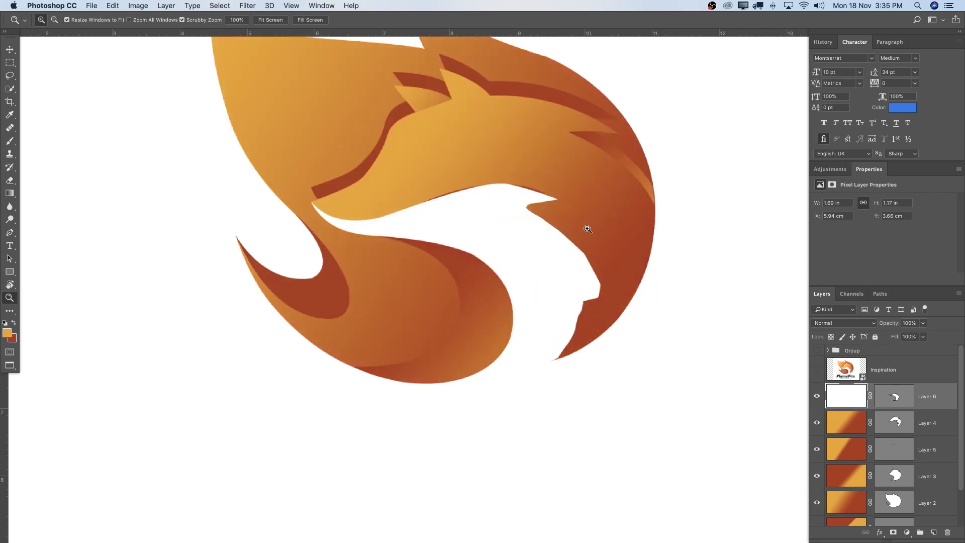
drag(834, 395, 842, 435)
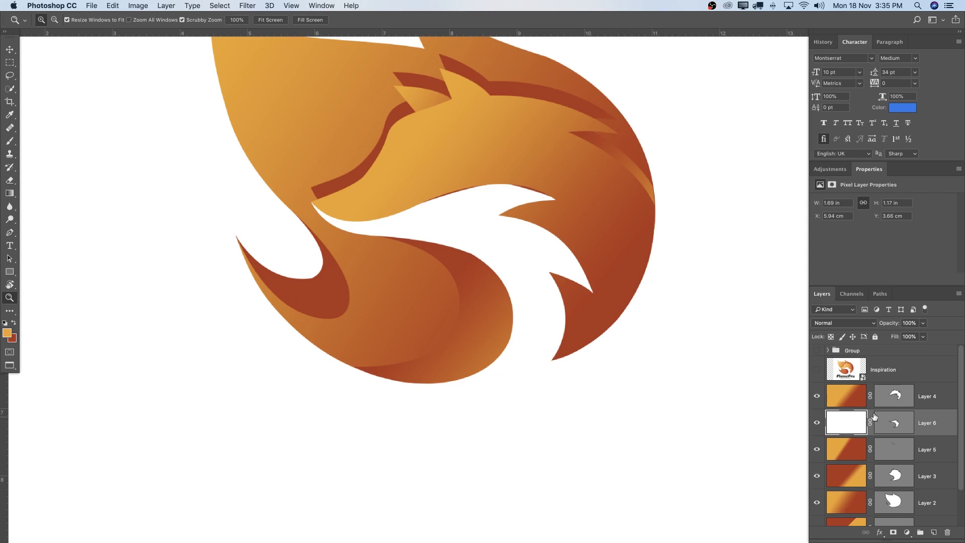
click(817, 396)
click(817, 397)
click(817, 397)
click(816, 396)
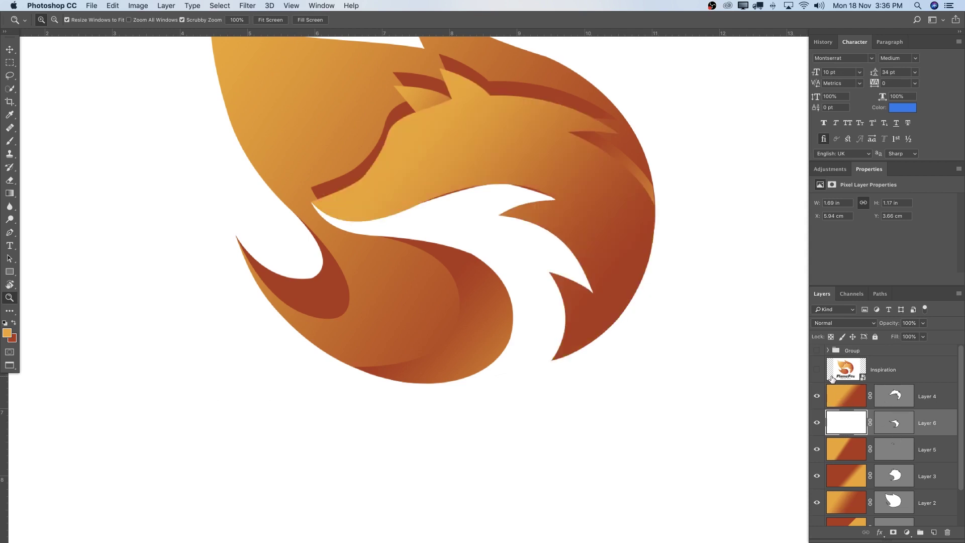
Show the Inspiration reference again and add a new empty layer above it
click(832, 378)
click(818, 373)
click(934, 533)
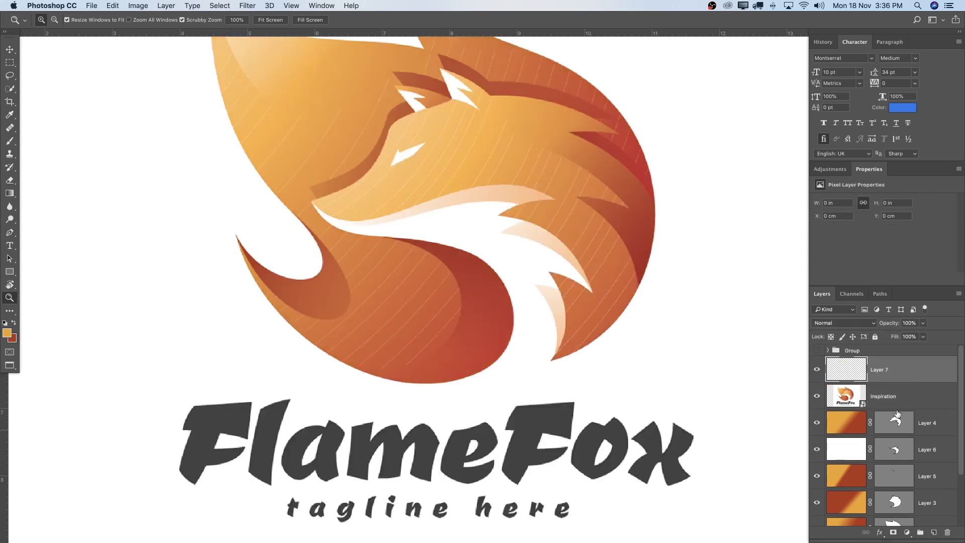
Trace the long peach highlight along the muzzle from the nose tip to the cheek and back as a closed Pen path
drag(401, 239, 423, 239)
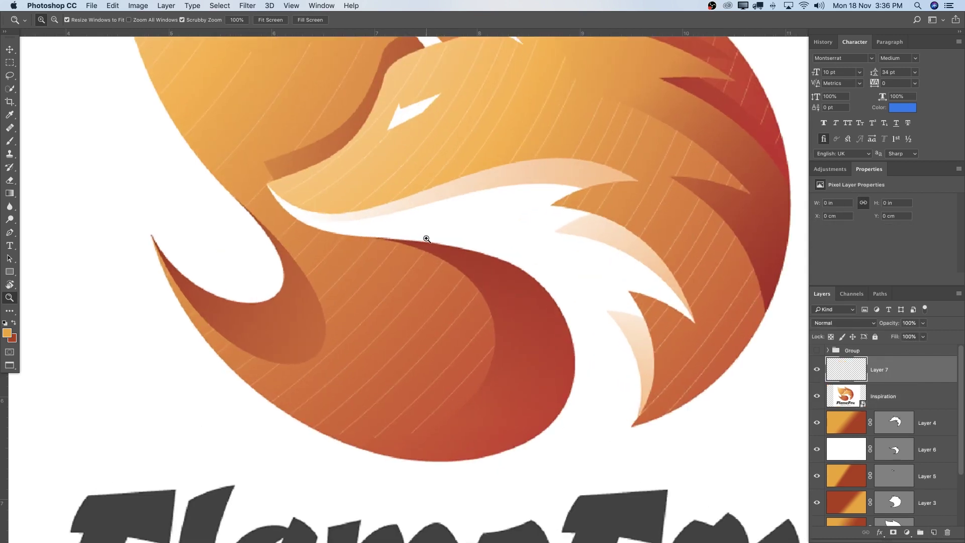
scroll(447, 245, up, 2)
key(p)
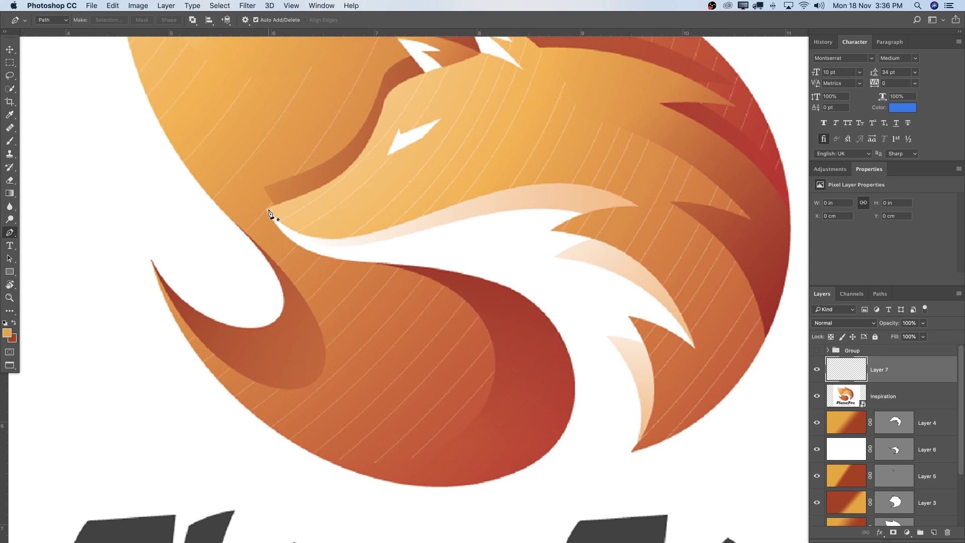
click(266, 210)
drag(388, 229, 477, 198)
drag(638, 206, 708, 258)
alt+click(638, 206)
mouse_move(584, 214)
mouse_down()
mouse_move(571, 222)
mouse_move(573, 212)
mouse_up()
drag(353, 245, 168, 302)
key(super+z)
drag(430, 227, 333, 257)
alt+click(431, 228)
drag(266, 210, 231, 144)
drag(463, 228, 392, 194)
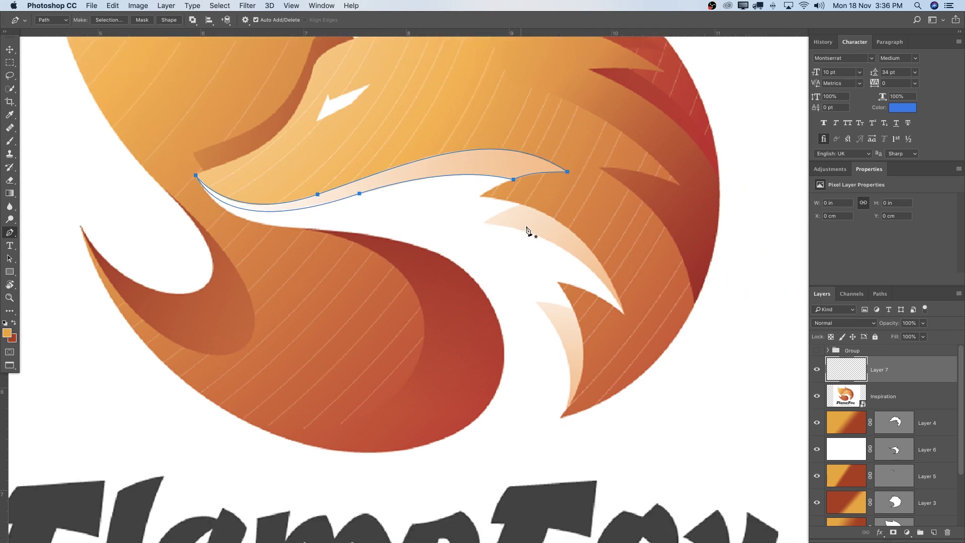
Trace the curved peach highlight on the middle fur tuft as a second closed Pen path
click(521, 204)
drag(485, 221, 486, 228)
drag(625, 317, 609, 274)
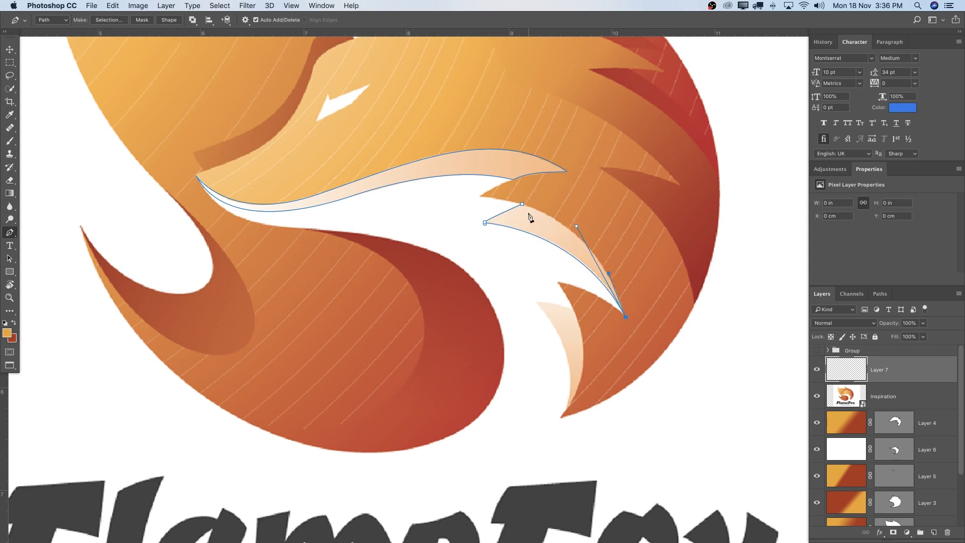
drag(522, 204, 448, 178)
Trace the peach highlight on the lowest fur tuft and turn the three highlight paths into Layer 7's vector mask
drag(610, 201, 608, 135)
click(574, 245)
drag(521, 235, 550, 256)
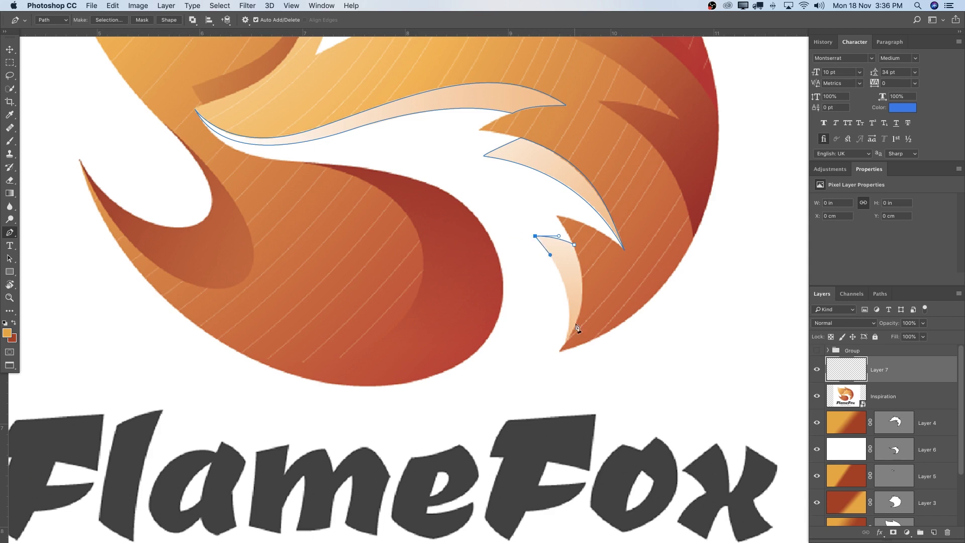
drag(563, 348, 590, 306)
drag(574, 245, 552, 218)
right_click(544, 163)
click(566, 166)
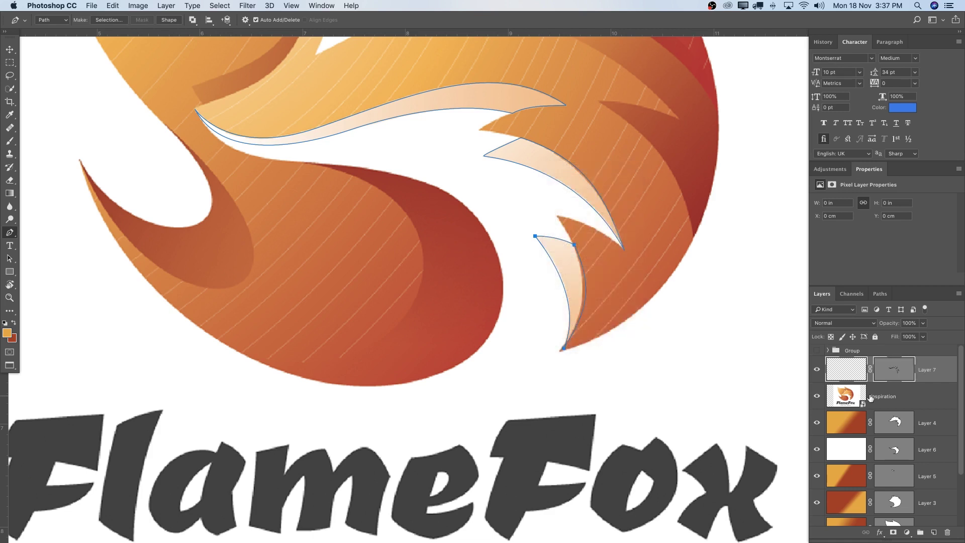
double_click(849, 371)
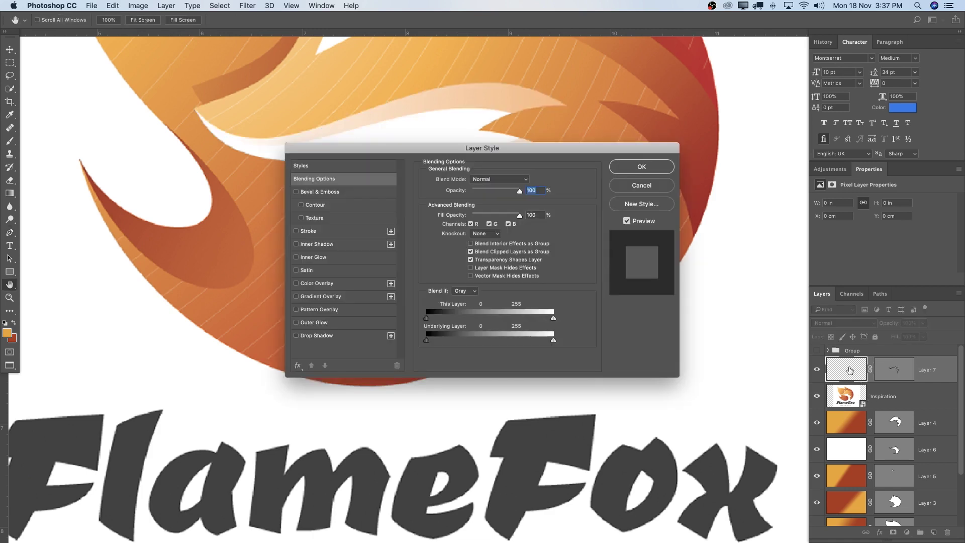
key(Escape)
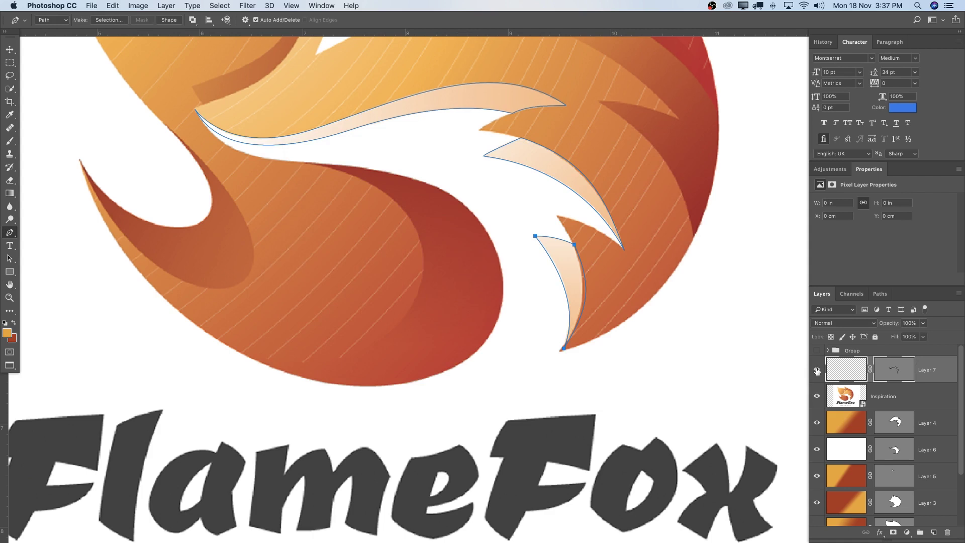
click(883, 372)
double_click(850, 374)
key(Escape)
Select the entire canvas with Layer 7 active
key(z)
drag(613, 294, 567, 276)
scroll(567, 282, right, 3)
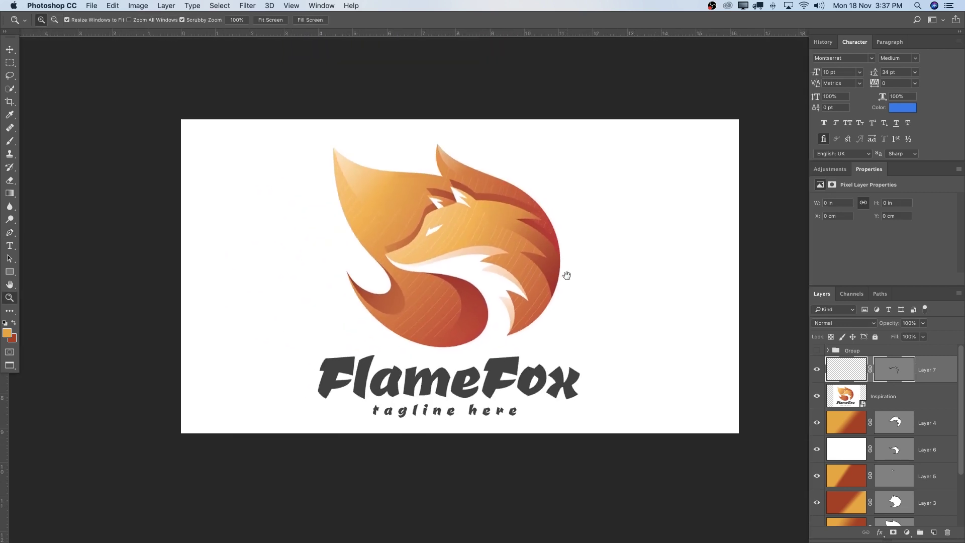
key(m)
key(super+a)
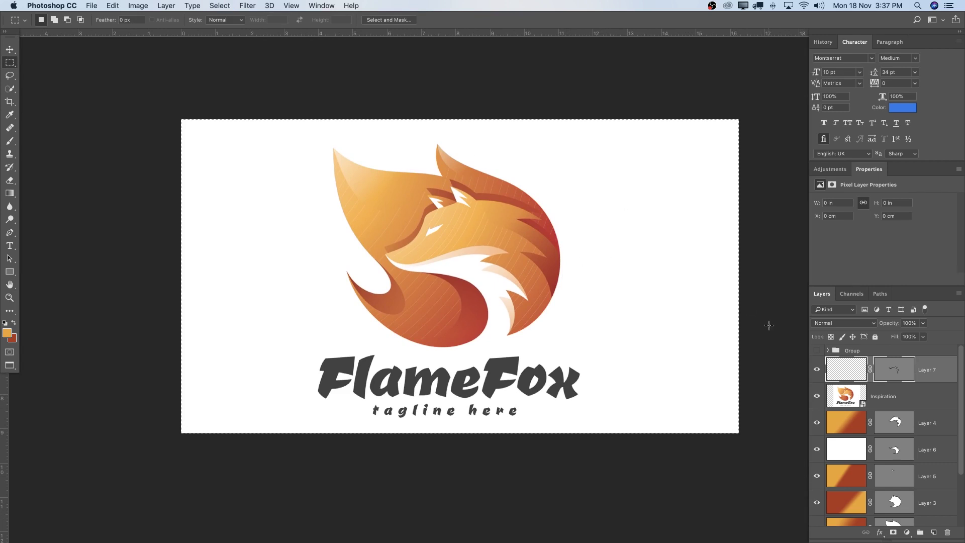
key(z)
drag(514, 265, 536, 266)
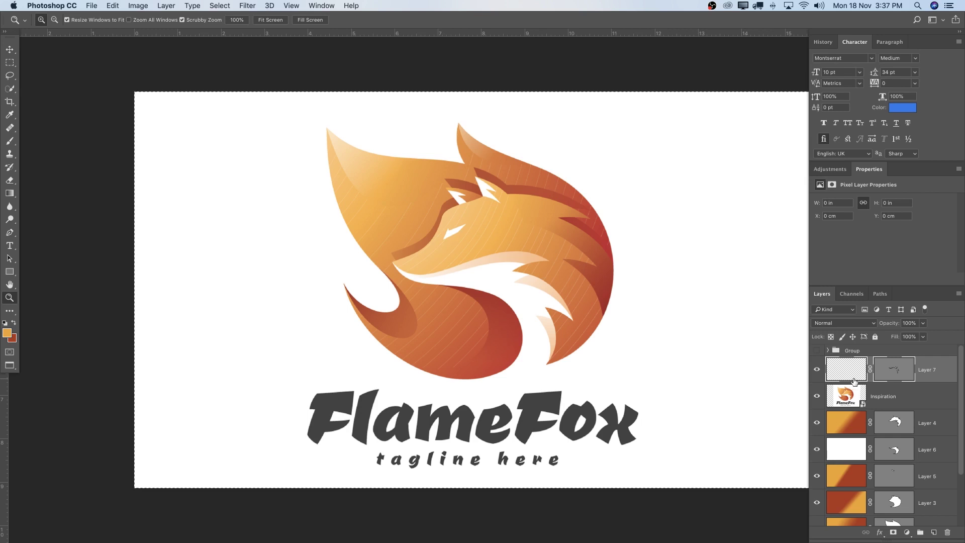
Fill Layer 7 with the solid peach colour #fcc89c sampled from the reference's muzzle highlight
click(891, 371)
key(m)
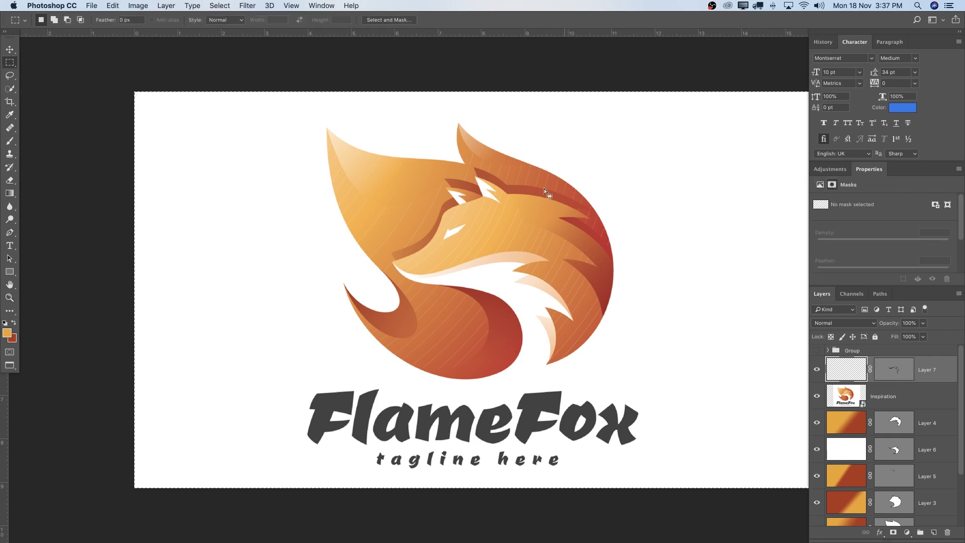
right_click(513, 254)
click(548, 378)
click(793, 334)
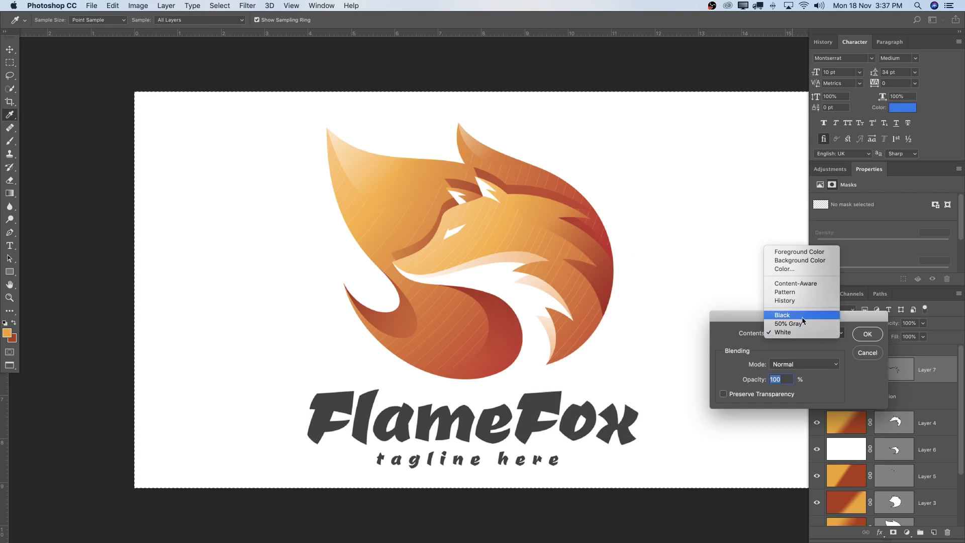
click(795, 269)
click(516, 254)
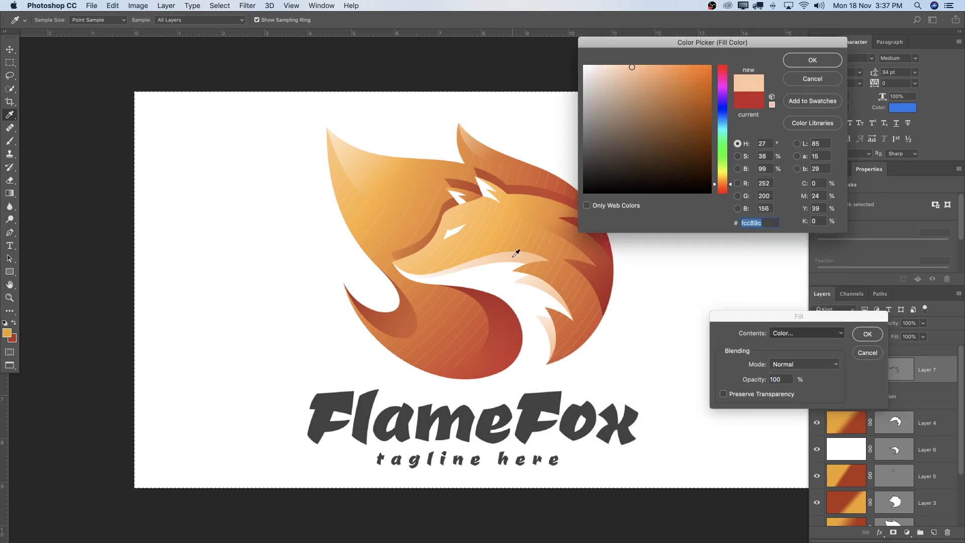
click(813, 61)
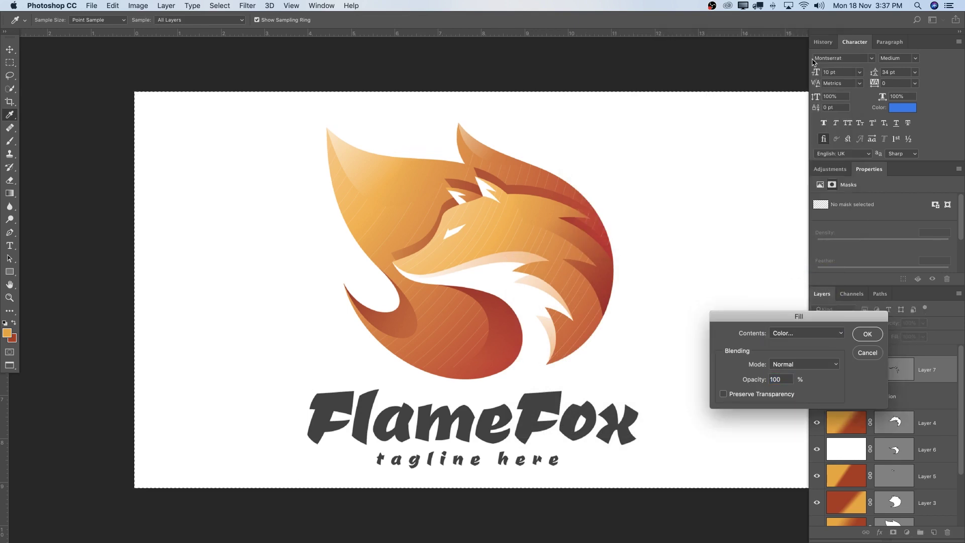
key(Return)
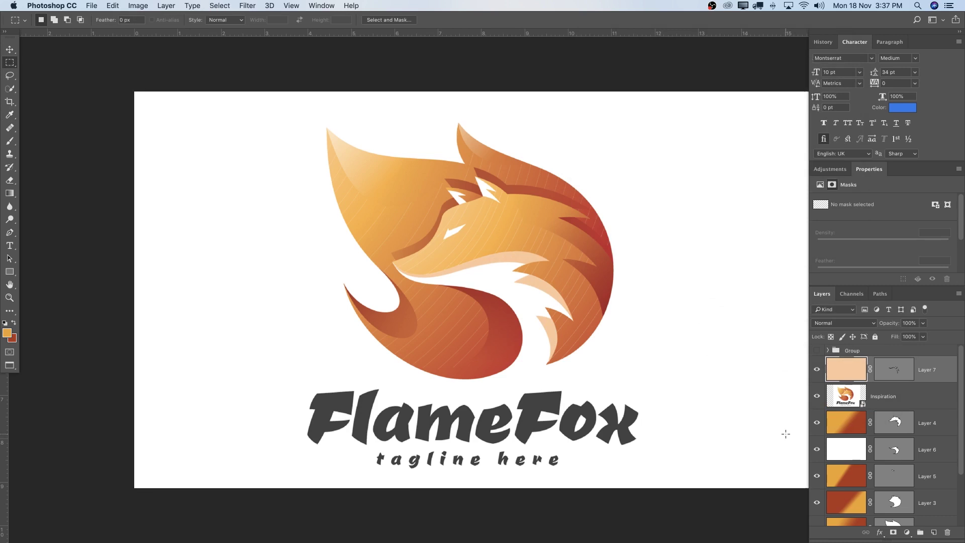
Hide the Inspiration reference, move Layer 7 beneath Layer 4, and compare the highlights with Layer 4 off and on
click(817, 397)
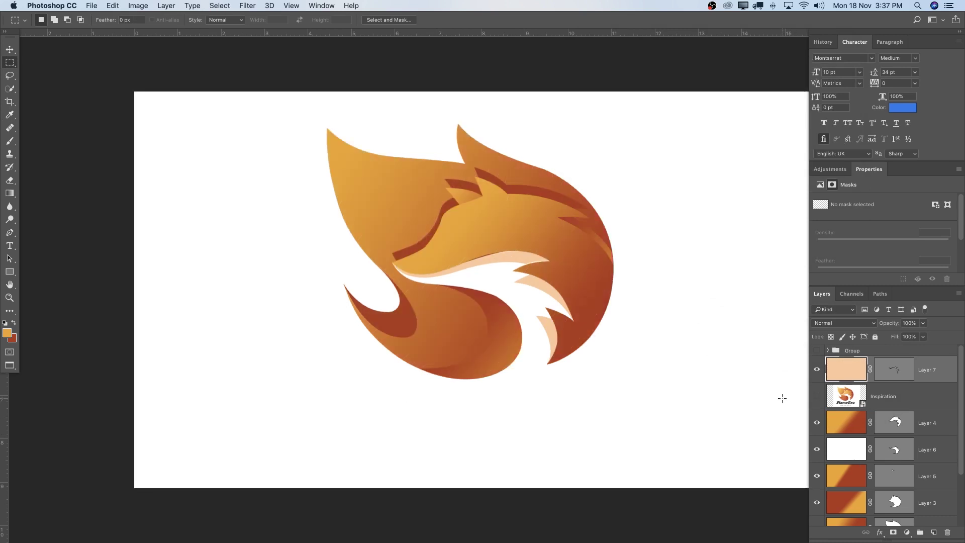
click(891, 397)
key(z)
drag(518, 288, 555, 281)
drag(654, 271, 628, 272)
drag(694, 267, 637, 268)
drag(566, 272, 574, 272)
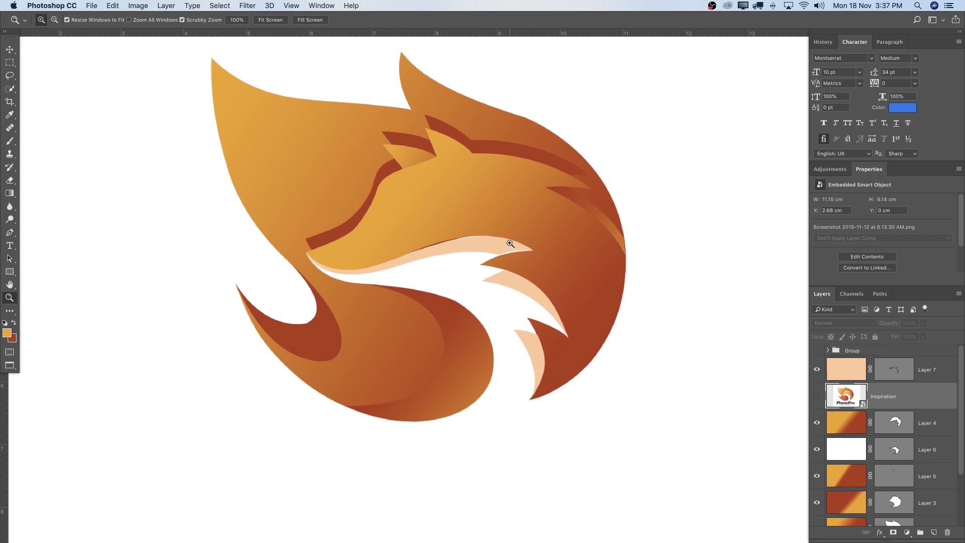
click(818, 370)
click(818, 370)
drag(933, 369, 941, 433)
click(817, 402)
click(818, 402)
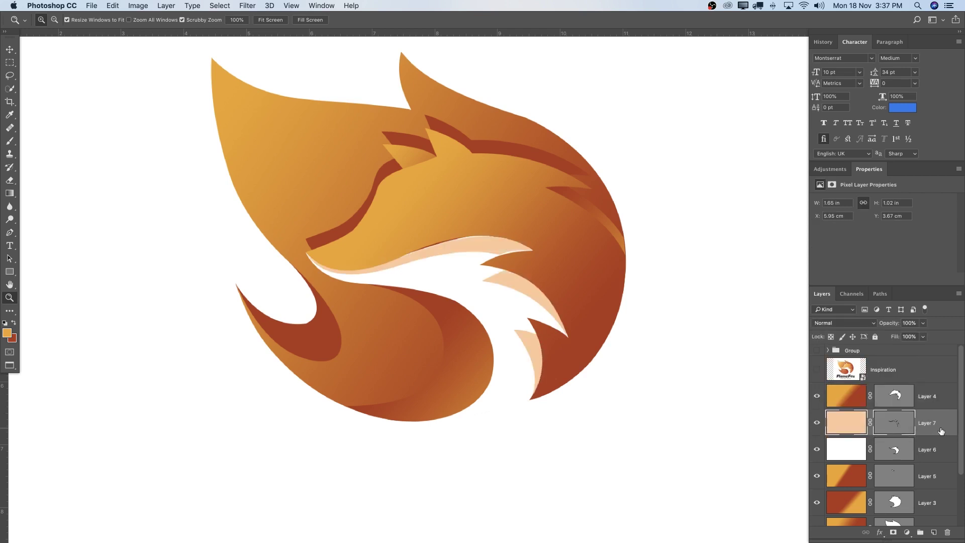
Move Layer 7 above Layer 4 and make its vector mask path active for editing with the Pen tool
click(817, 419)
click(817, 419)
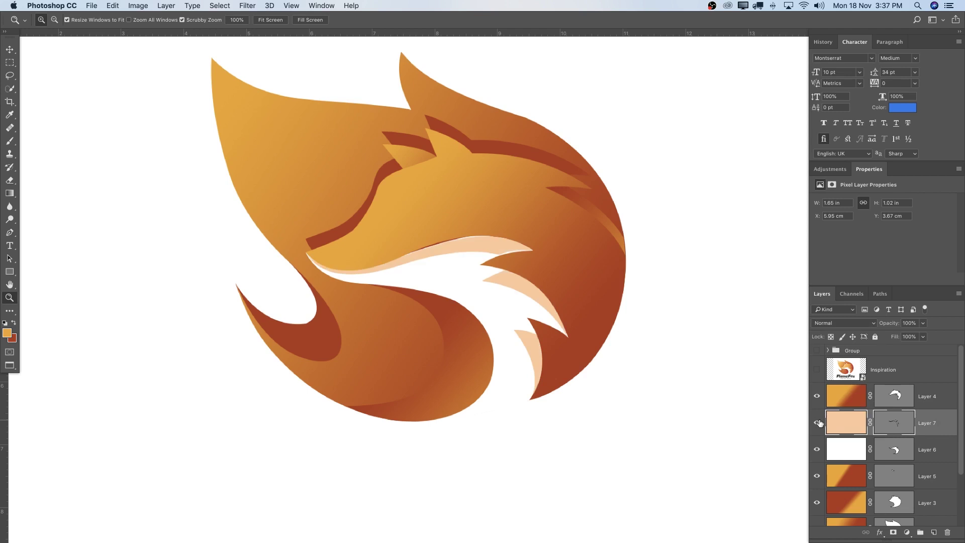
drag(886, 421, 942, 387)
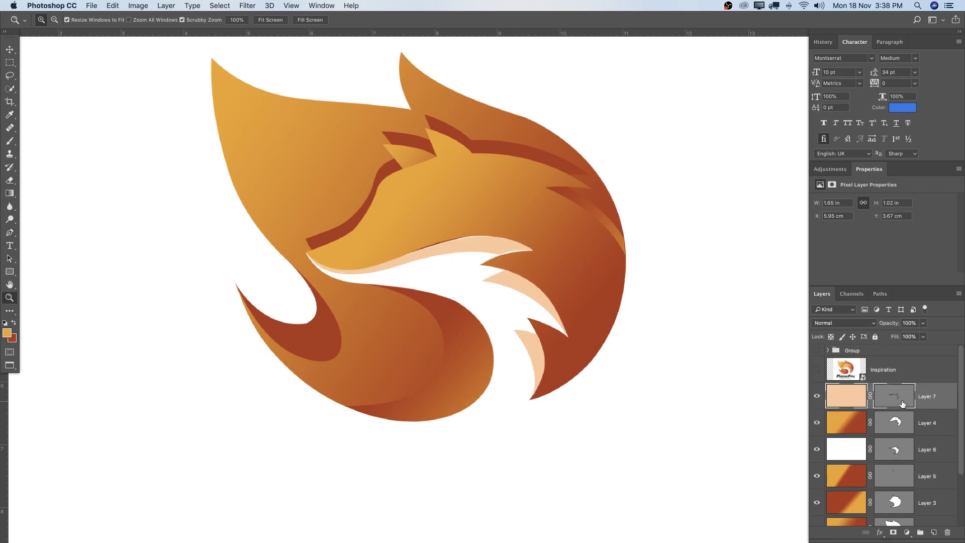
click(515, 255)
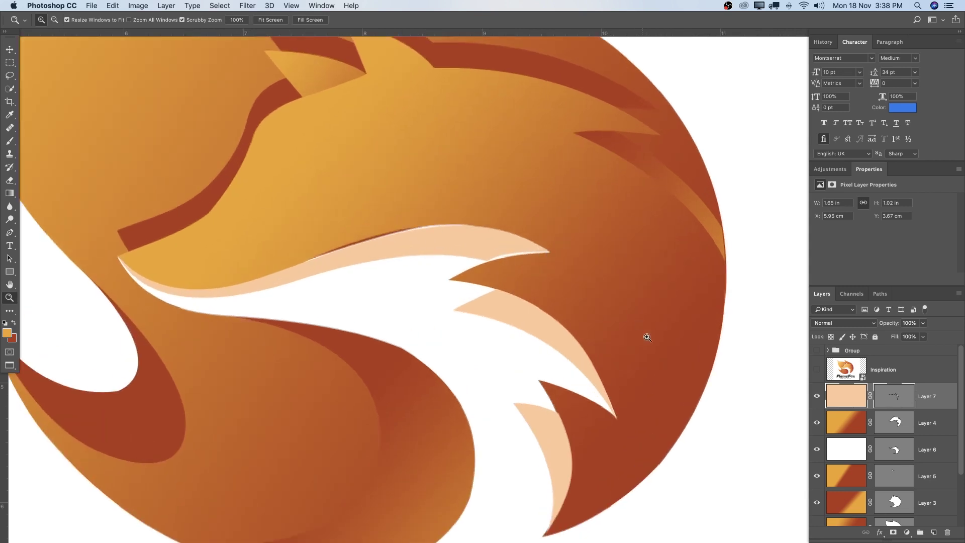
click(898, 401)
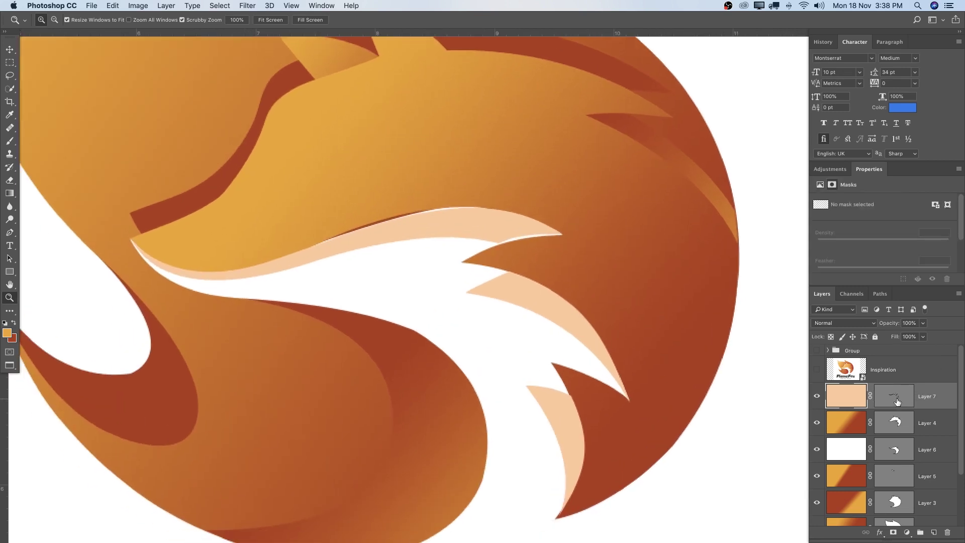
key(p)
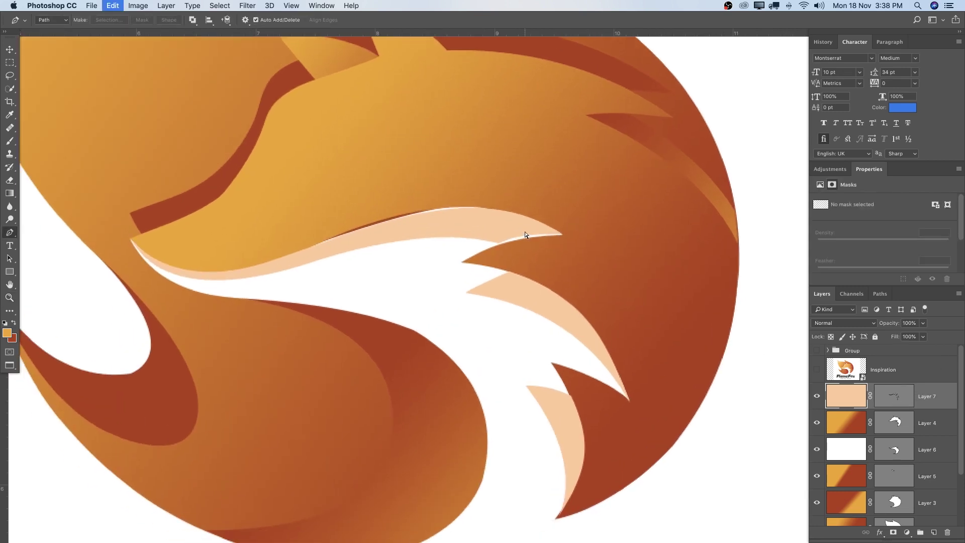
click(896, 397)
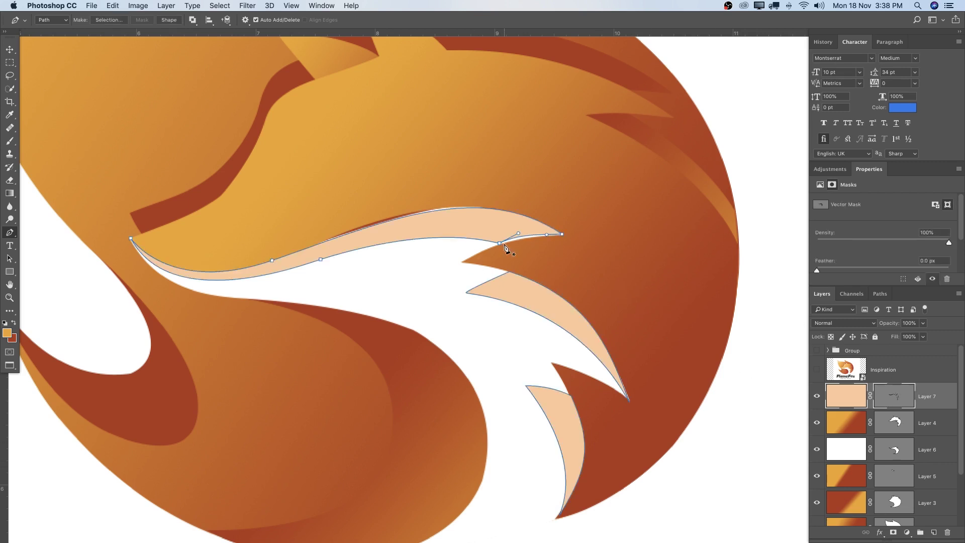
Reshape the muzzle highlight's path by shifting its right-end anchors and upper-edge curve to close the white gap beside the orange face
drag(500, 245, 505, 248)
drag(562, 235, 567, 236)
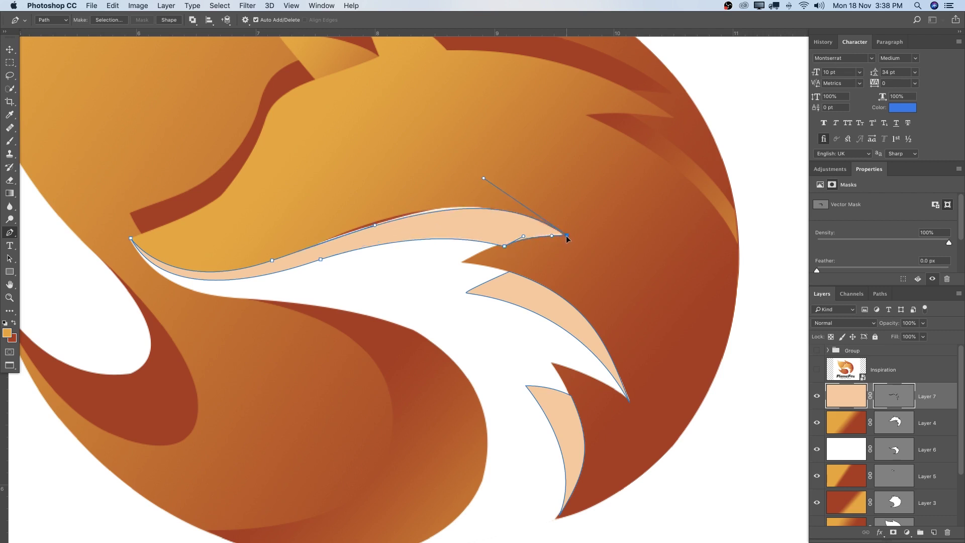
drag(376, 225, 352, 229)
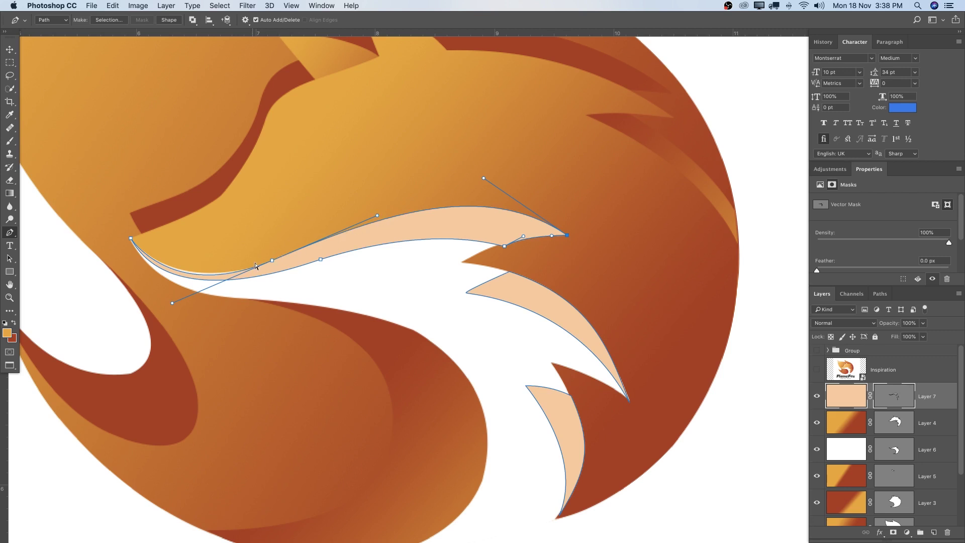
drag(272, 260, 275, 258)
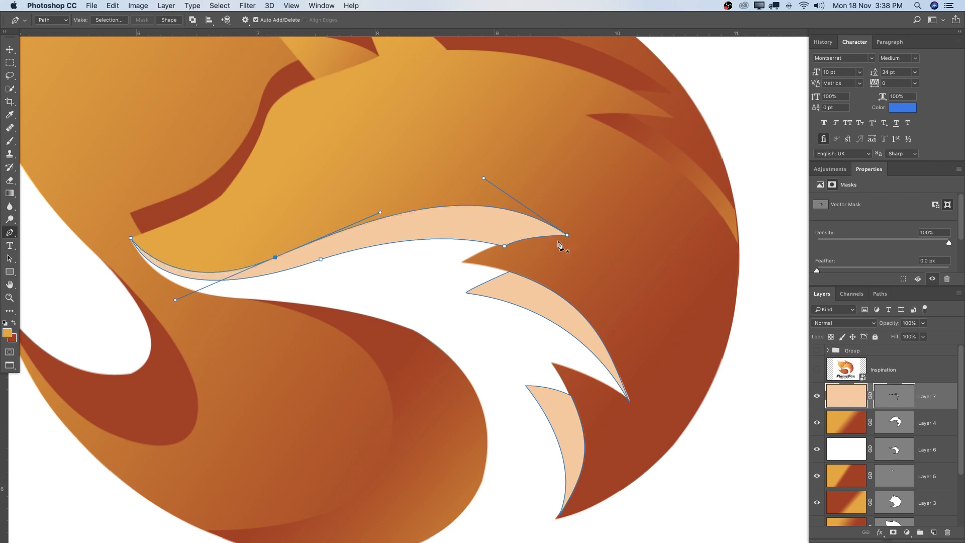
Extend the middle tuft highlight's upper corner and tip slightly outward and adjust its outer curve to overlap the orange fur
drag(631, 292, 602, 251)
super+click(489, 247)
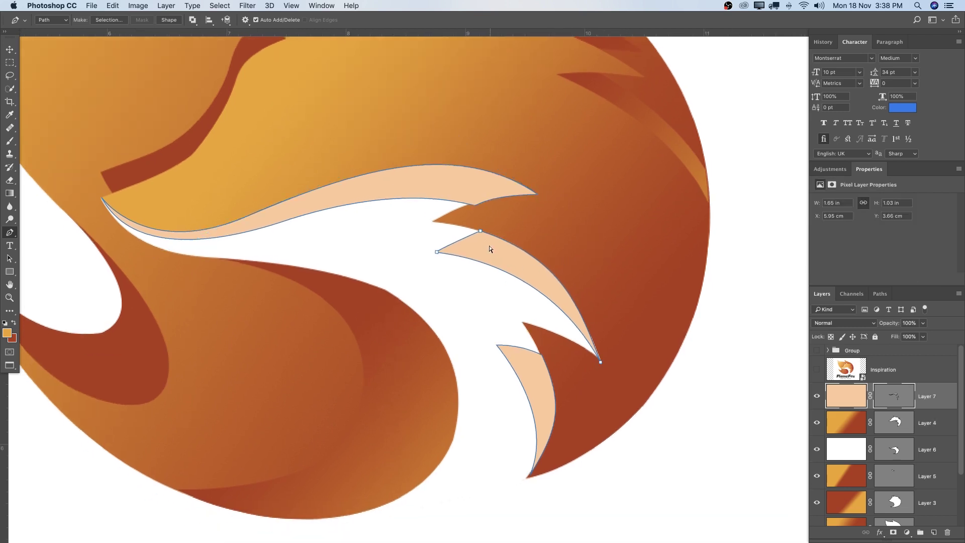
drag(480, 232, 483, 229)
drag(599, 361, 602, 363)
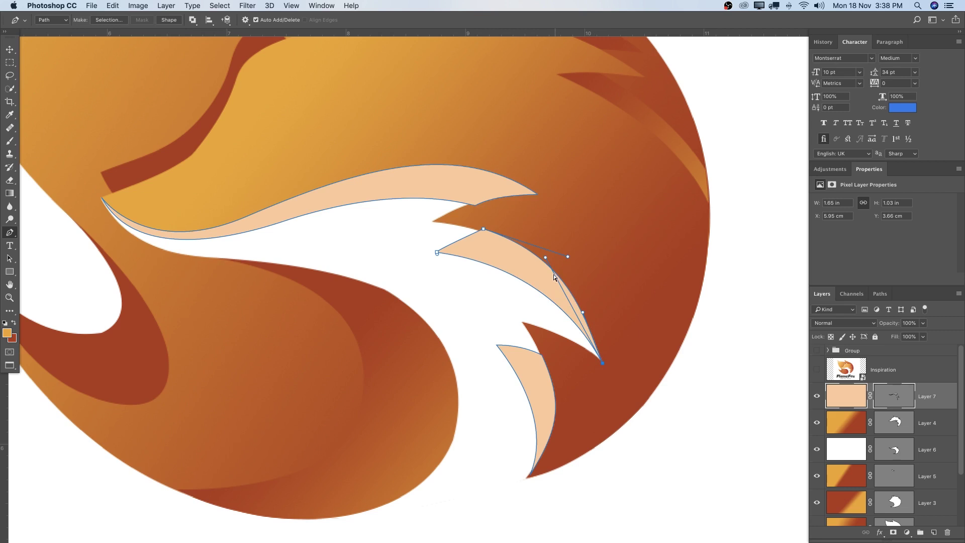
drag(590, 311, 590, 313)
Push the lowest tuft highlight's upper-right anchor and outer curve slightly into the dark fur, finishing the mask path edit
drag(586, 382, 587, 349)
super+click(543, 334)
drag(544, 322, 548, 320)
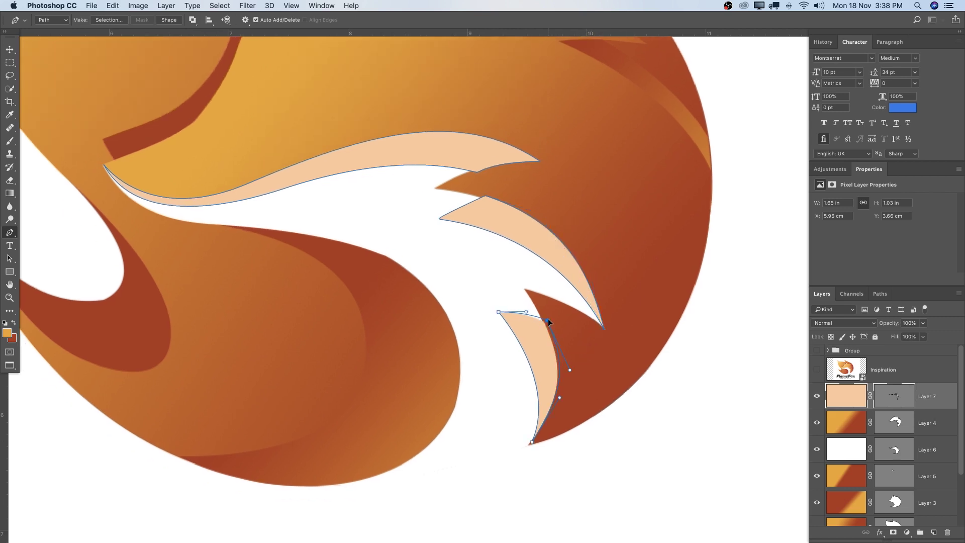
drag(560, 397, 567, 400)
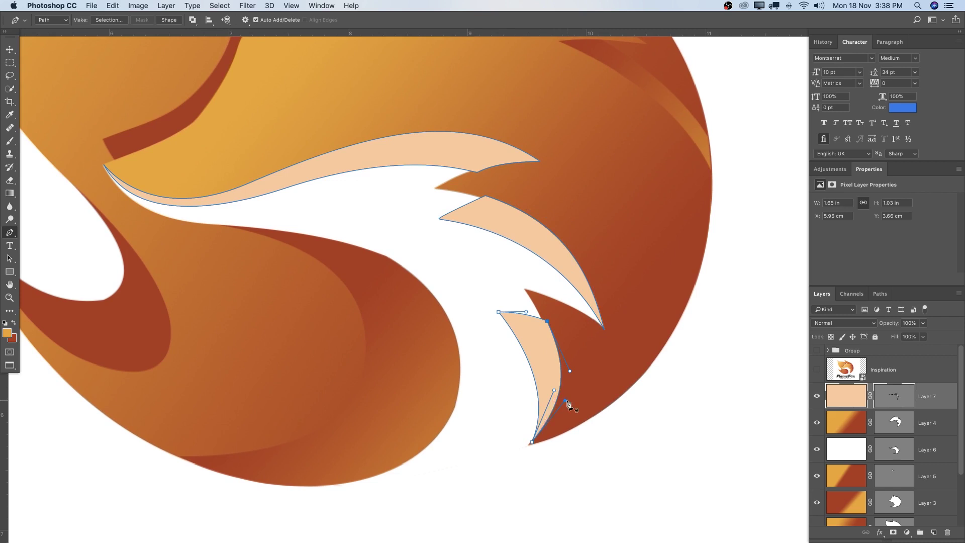
drag(658, 260, 655, 294)
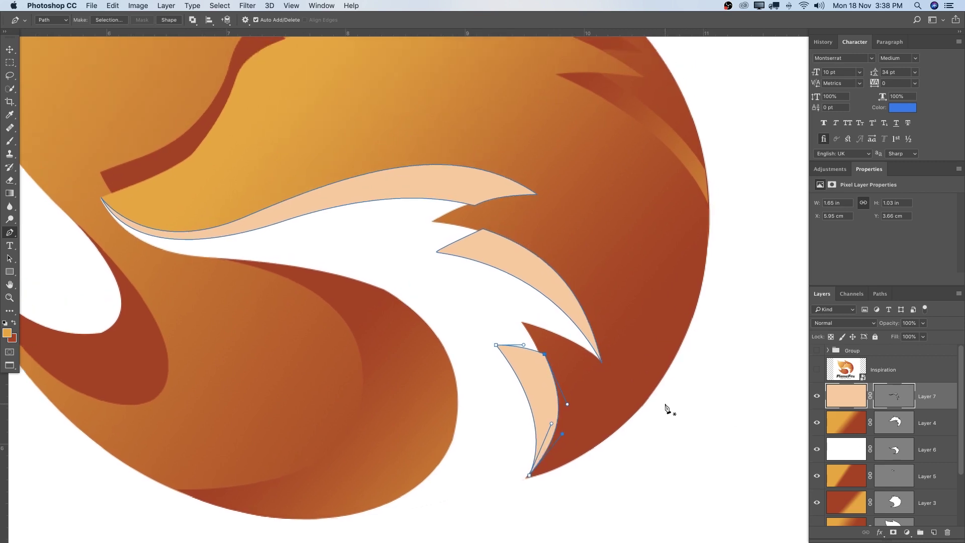
key(Return)
Move Layer 7 back beneath Layer 4 and check the edges of the peach highlights
key(z)
drag(536, 258, 506, 261)
drag(945, 406, 945, 435)
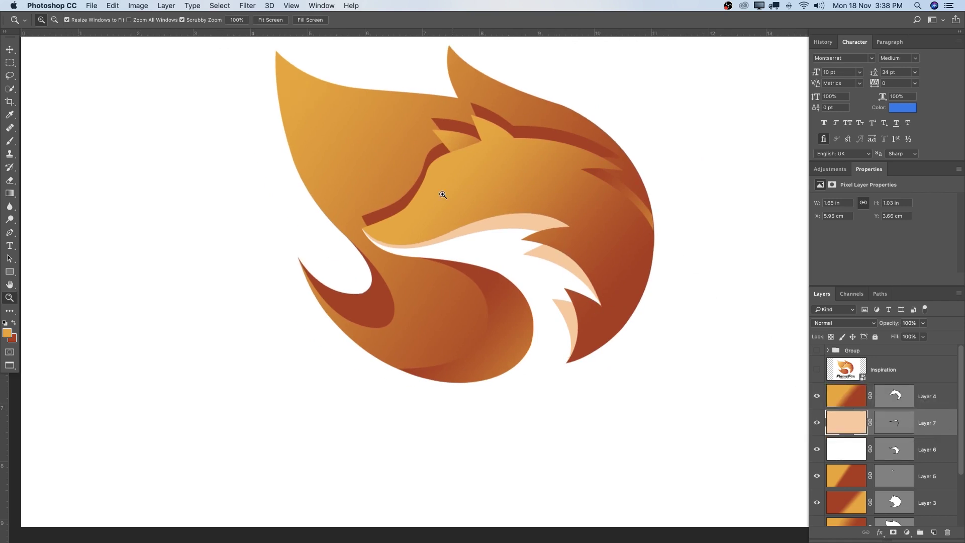
drag(471, 239, 491, 235)
drag(630, 255, 573, 291)
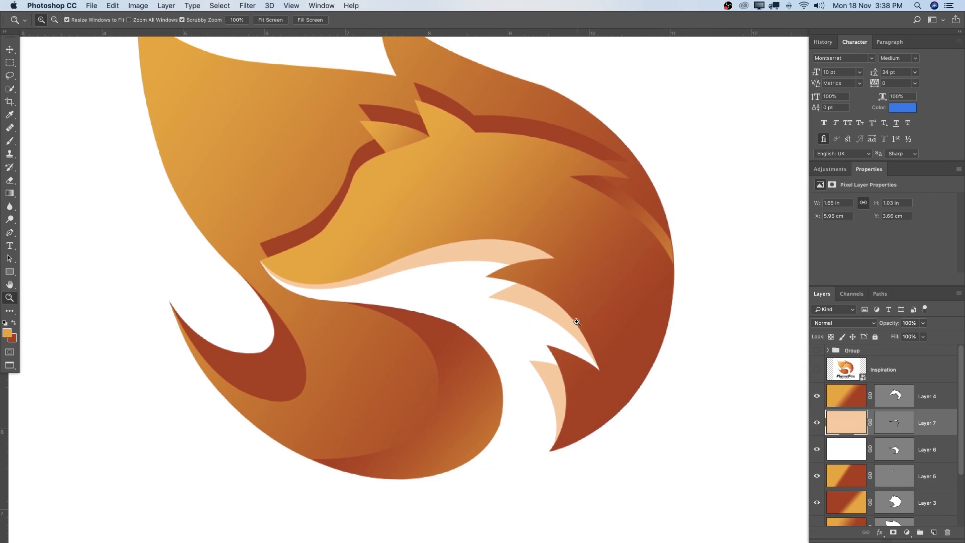
Show the Inspiration reference and create a new empty layer directly above Layer 4
click(817, 370)
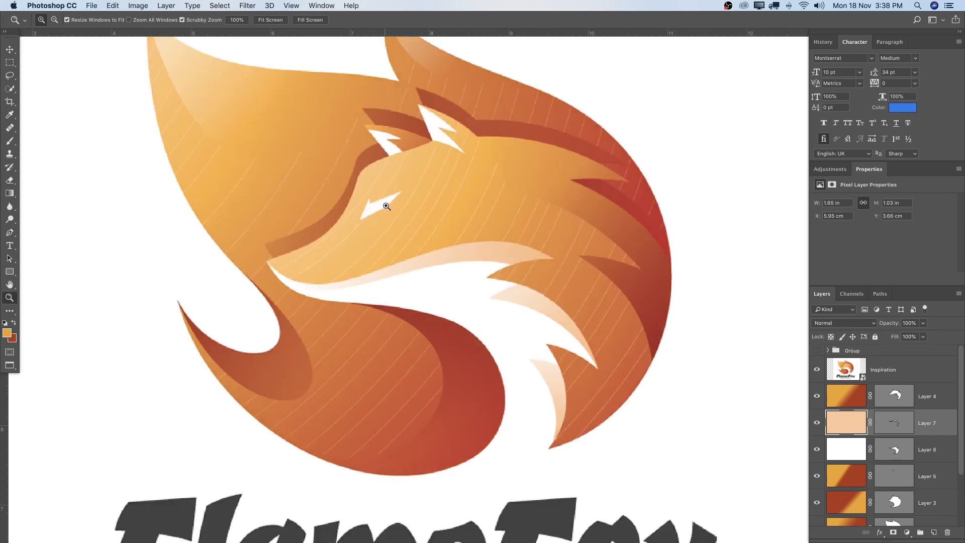
click(935, 397)
click(934, 533)
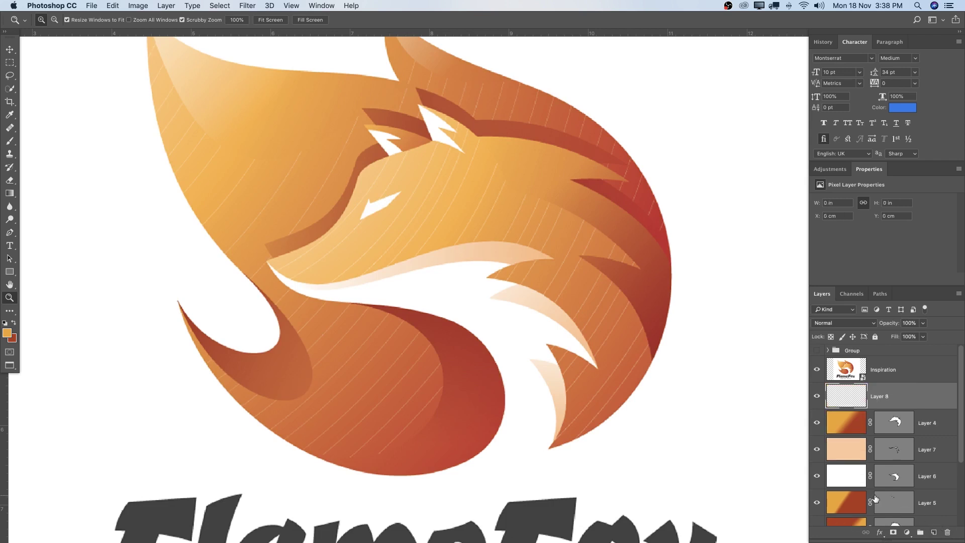
Trace the fox's white eye from the reference as a path with the Pen tool
key(p)
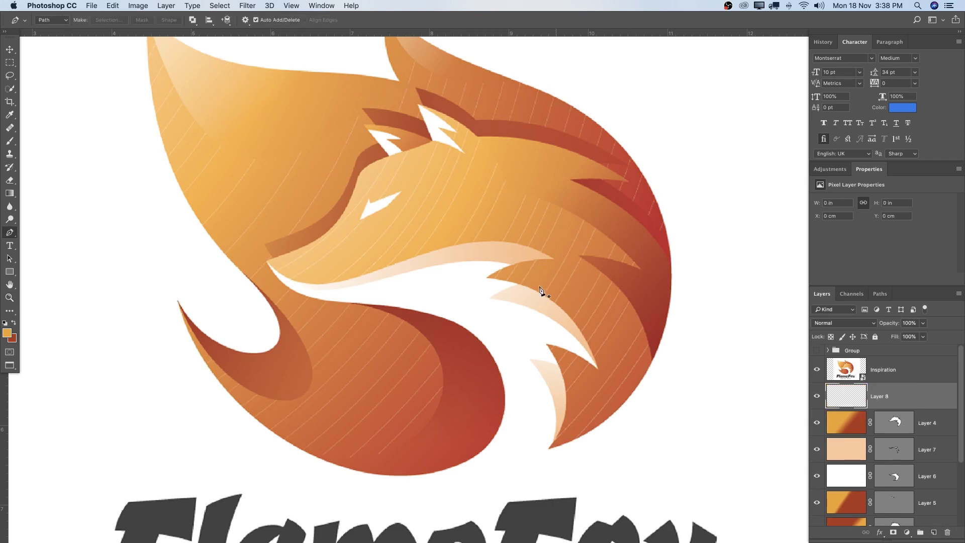
click(360, 219)
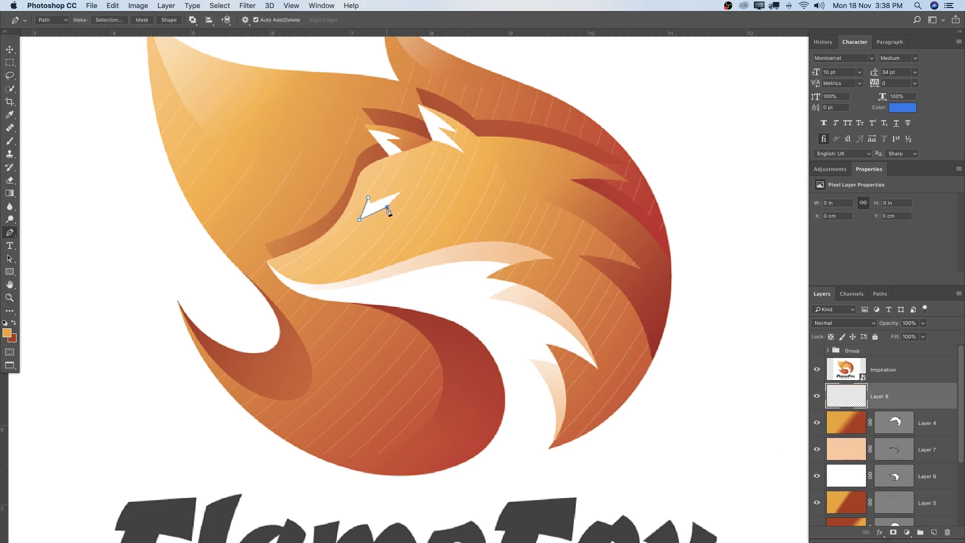
click(400, 191)
click(370, 202)
click(368, 198)
Trace the jagged white inner shape of the fox's left ear as a closed path
click(391, 157)
click(369, 131)
drag(407, 145, 393, 138)
click(386, 140)
click(391, 157)
Trace the white inner shape of the right ear and turn the eye and ear paths into Layer 8's vector mask
drag(465, 154, 467, 157)
click(441, 128)
mouse_move(460, 135)
mouse_down()
mouse_move(457, 120)
mouse_move(463, 130)
mouse_up()
key(super+z)
drag(419, 105, 412, 105)
right_click(385, 139)
click(397, 145)
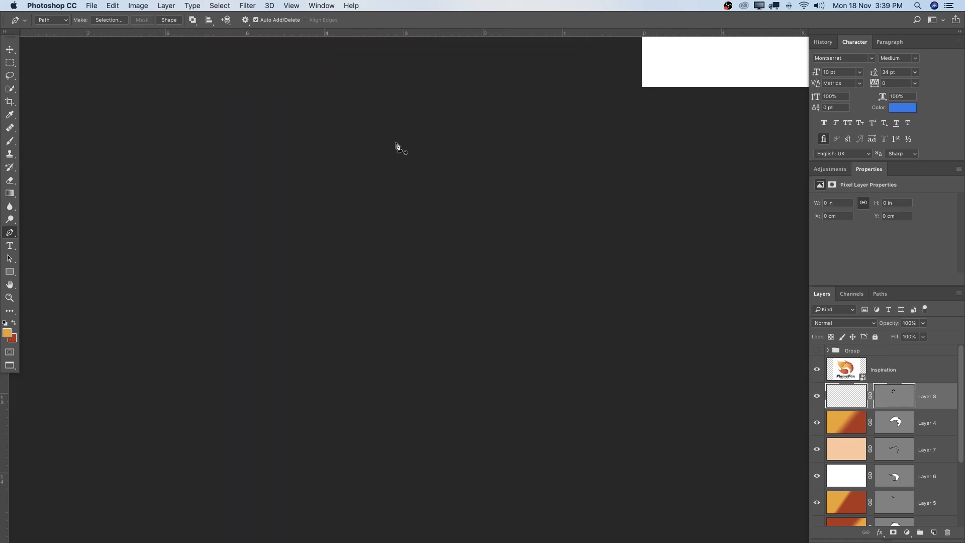
Hide the Inspiration reference and select the entire canvas with Layer 8 active
key(z)
drag(583, 180, 568, 214)
drag(703, 111, 390, 288)
drag(476, 230, 529, 133)
click(819, 370)
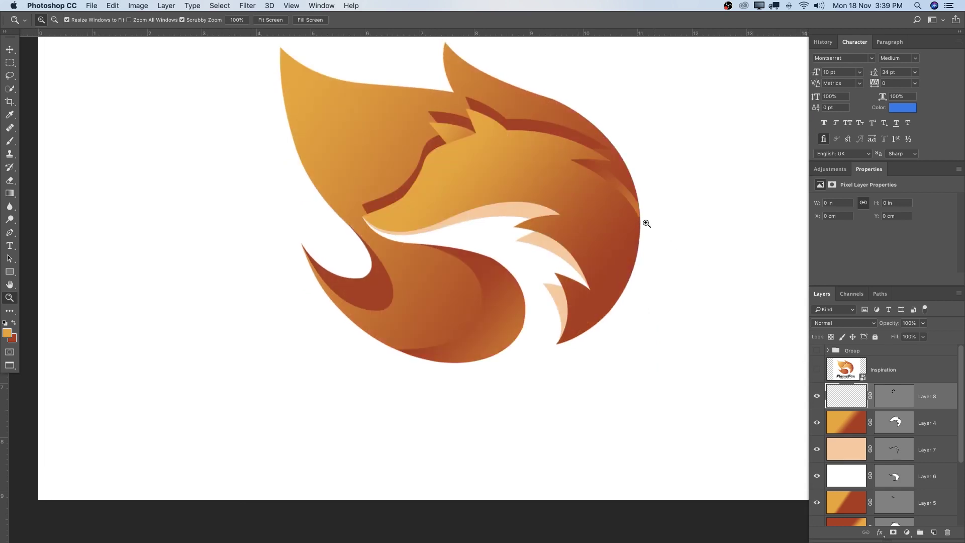
drag(639, 212, 625, 236)
key(super+a)
key(m)
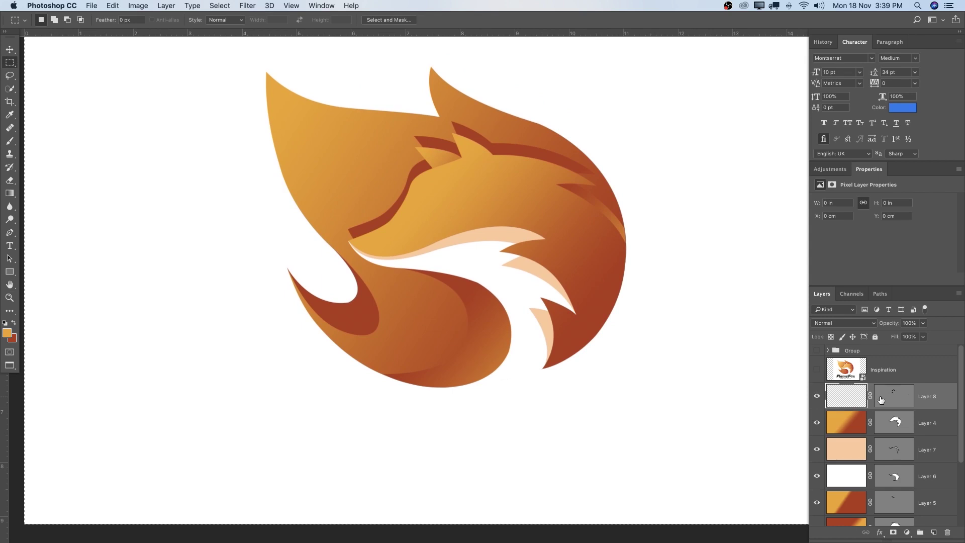
Fill Layer 8 with white at 100% opacity in Normal mode
right_click(591, 275)
click(611, 393)
click(779, 334)
click(783, 396)
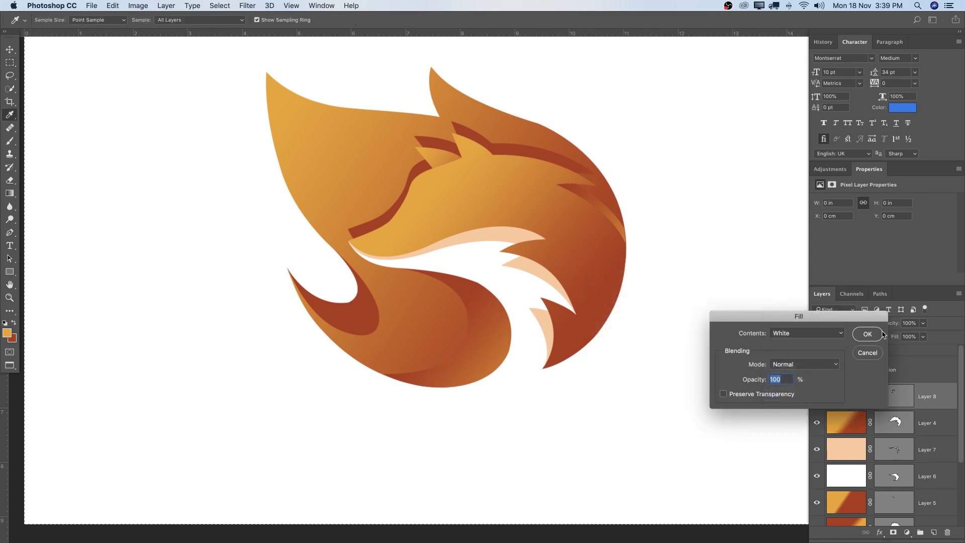
click(867, 335)
Review the whole logo and create a new empty layer above Layer 8
key(z)
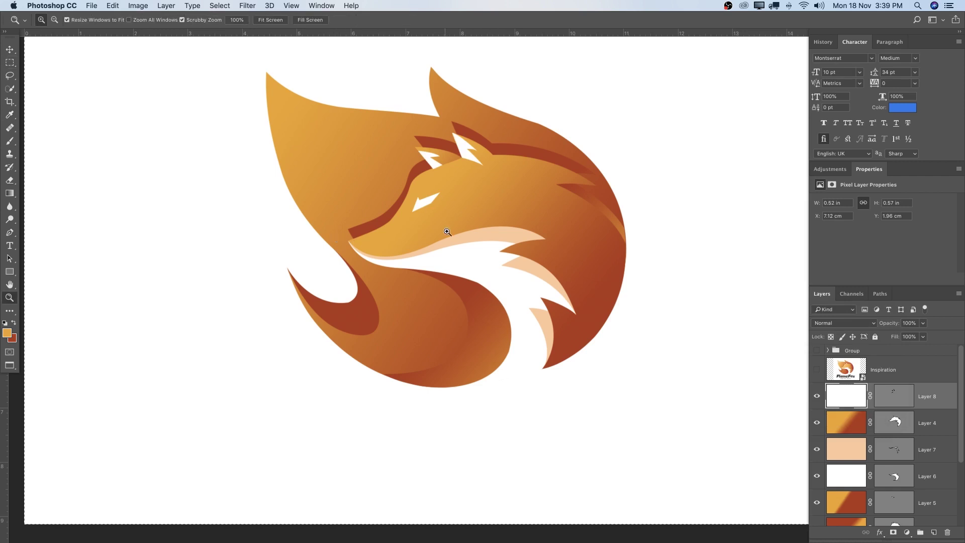
drag(442, 231, 426, 231)
drag(570, 227, 530, 262)
click(552, 252)
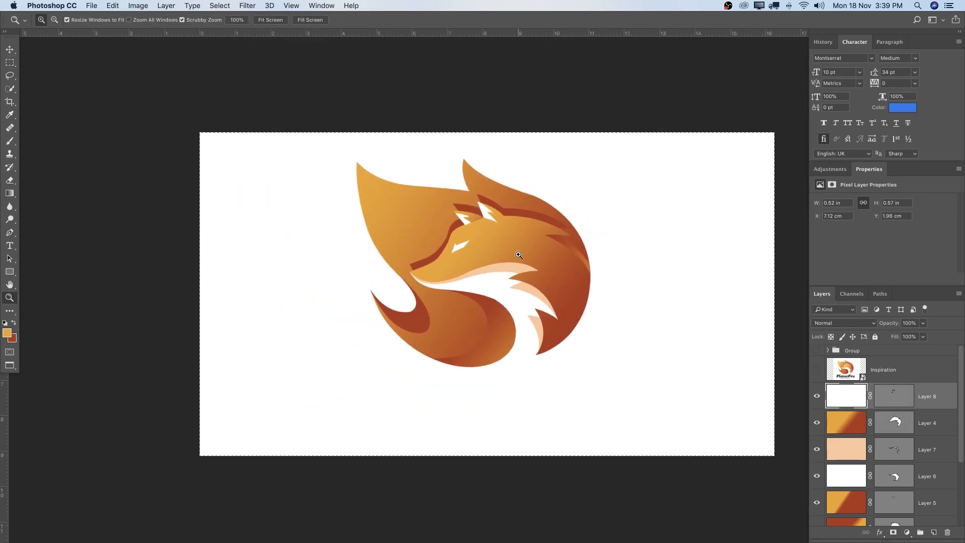
click(934, 532)
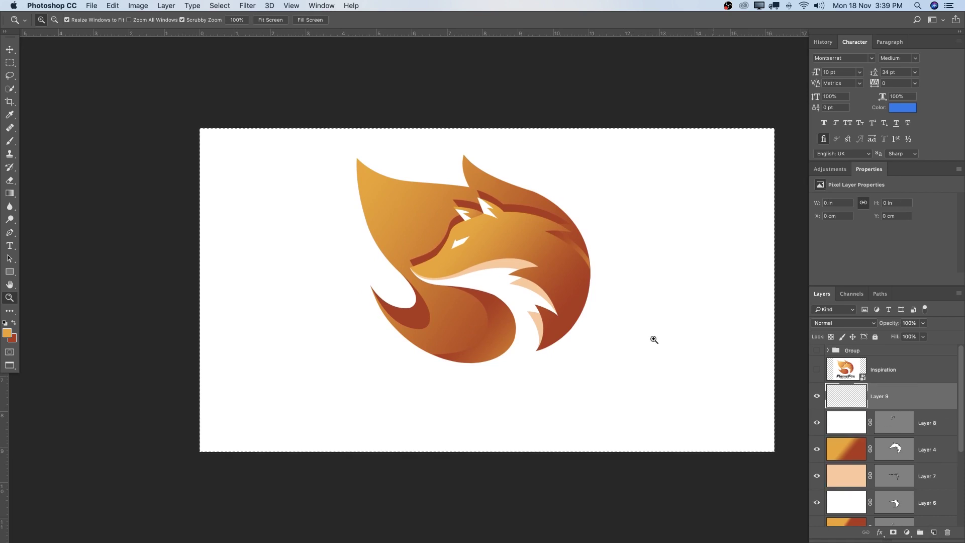
Draw a curved highlight path at the left flame's tip, following its upper edge, and turn it into Layer 9's vector mask
drag(358, 155, 433, 201)
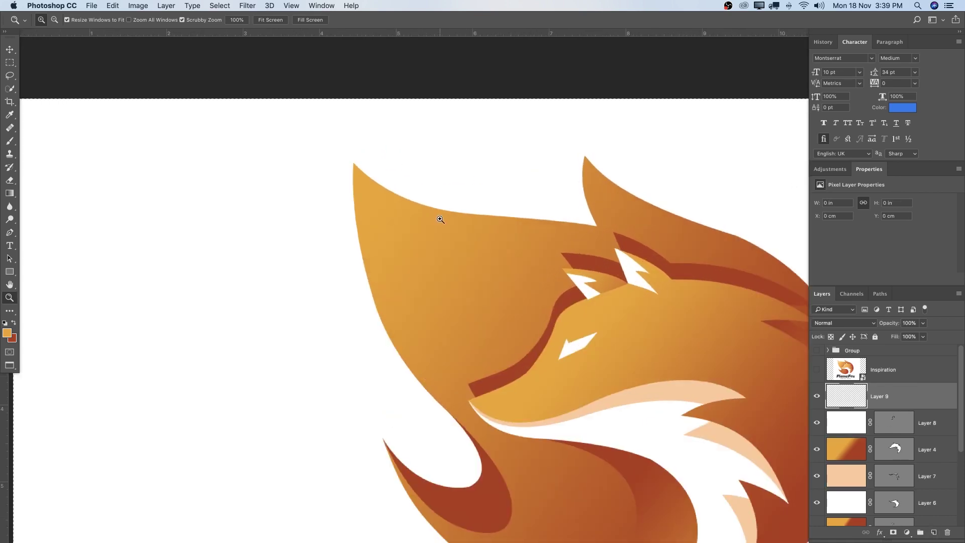
key(p)
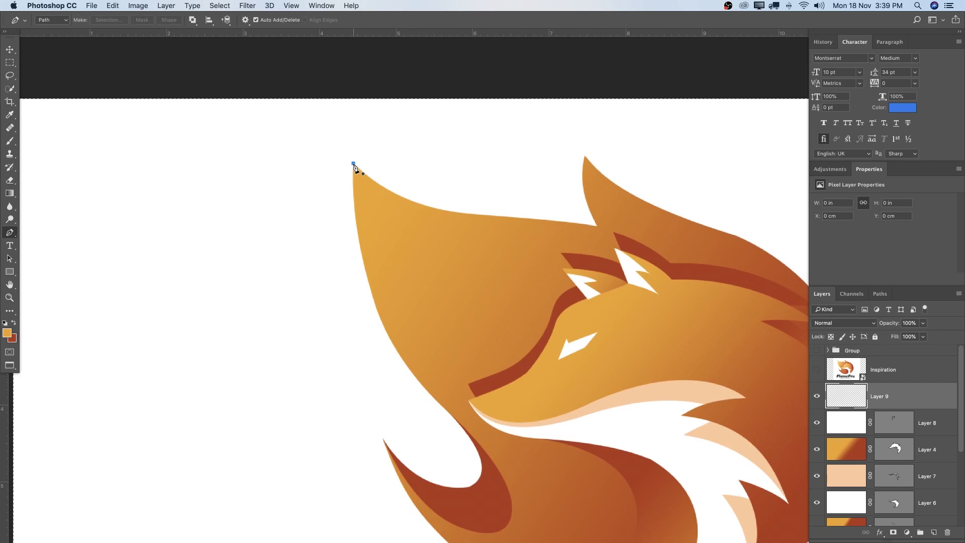
drag(434, 285, 477, 255)
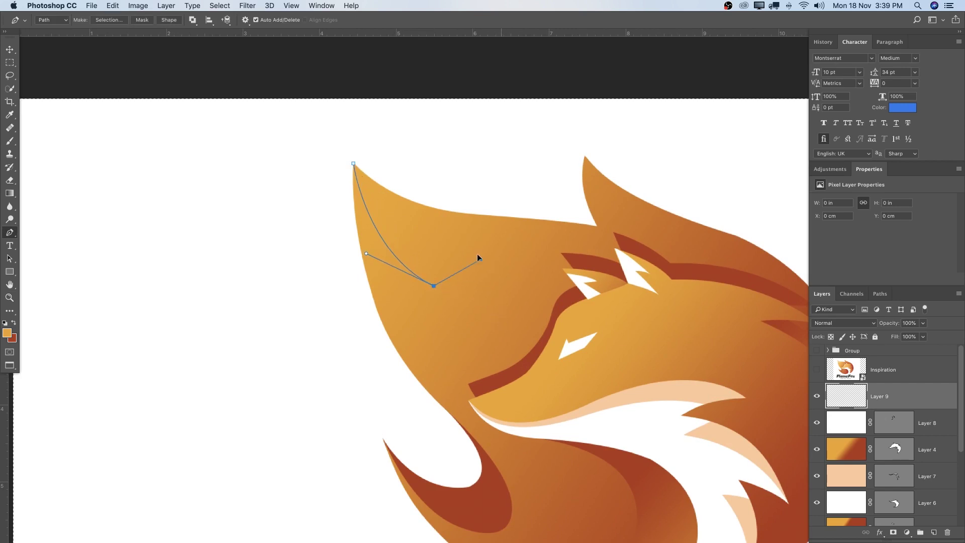
click(461, 213)
drag(354, 165, 318, 121)
right_click(391, 209)
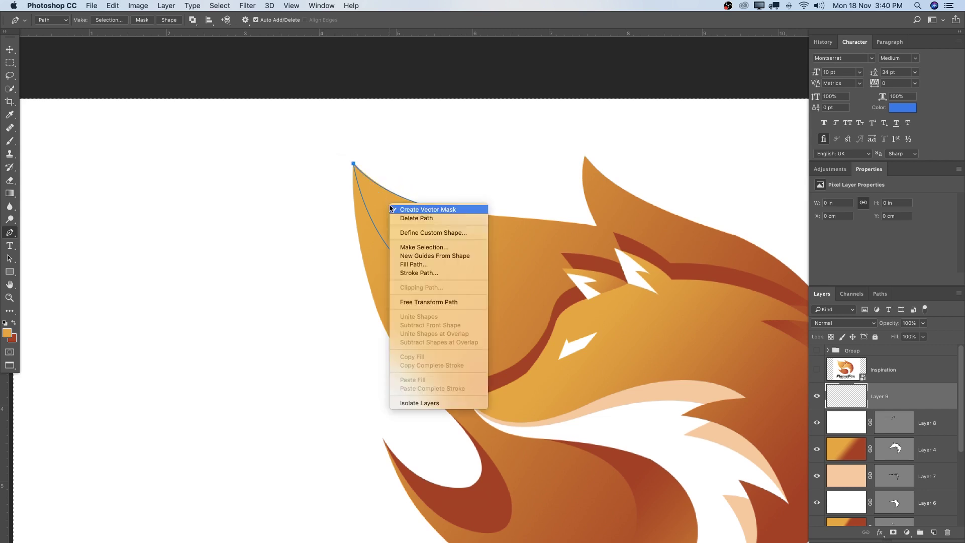
click(432, 209)
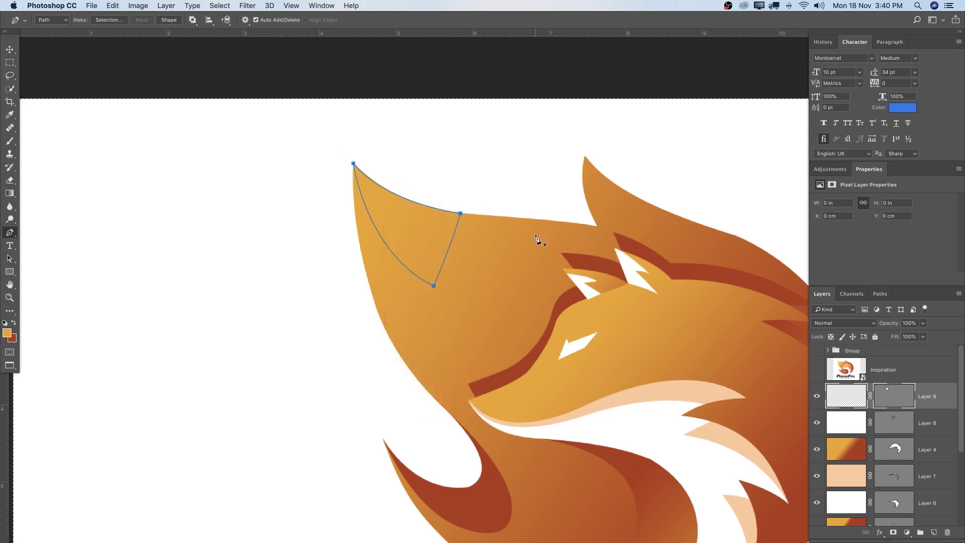
Load Layer 9's vector mask as a selection, fill it with white at 100% opacity in Normal mode and deselect
click(886, 405)
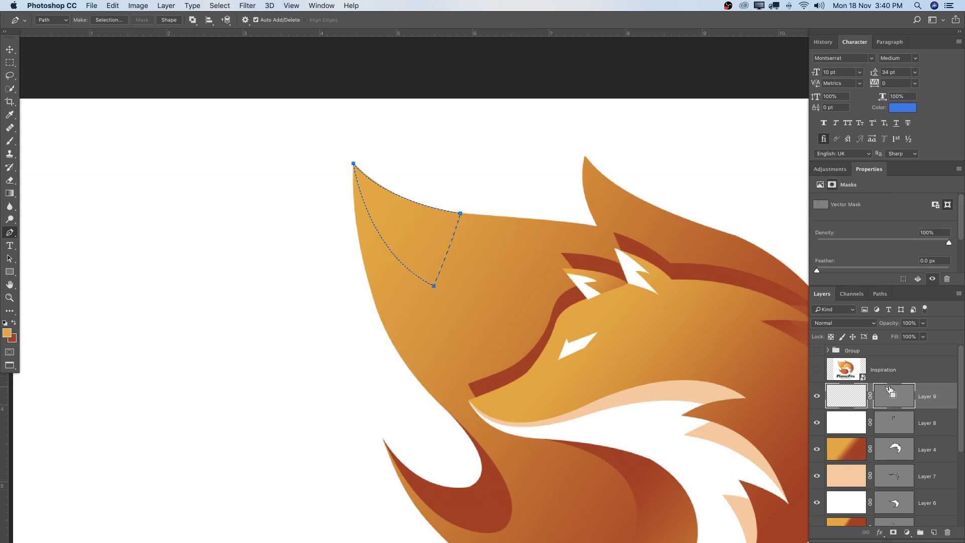
key(m)
right_click(430, 232)
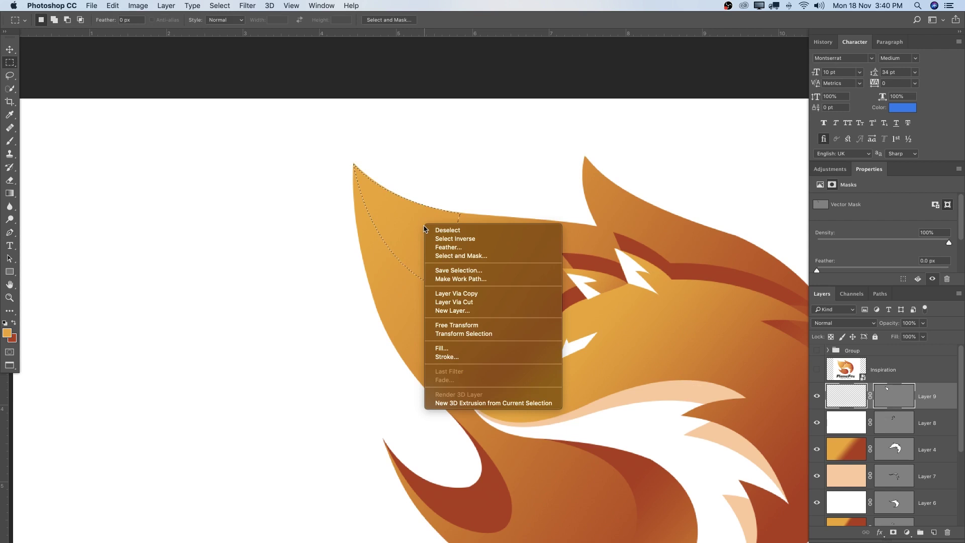
click(455, 347)
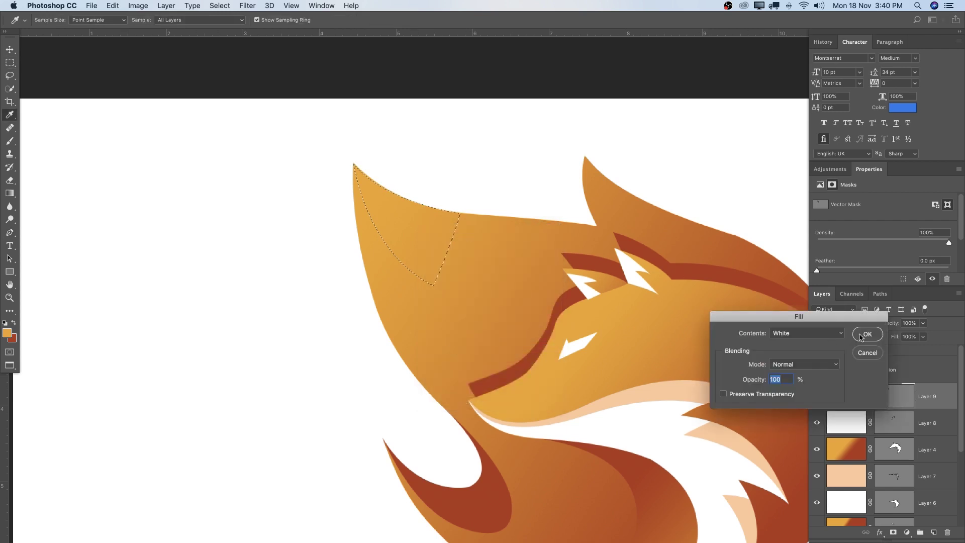
click(861, 337)
key(super+d)
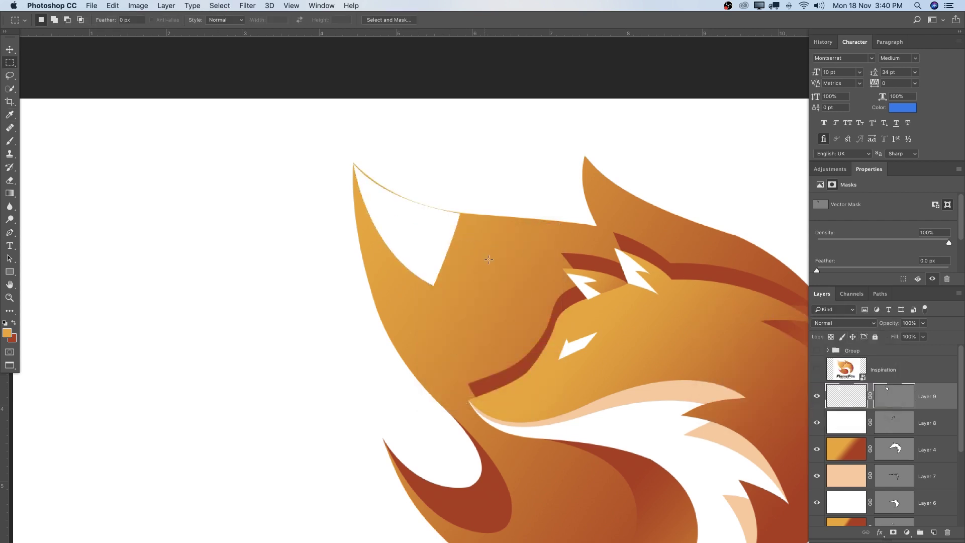
key(super+t)
drag(485, 166, 487, 169)
key(Escape)
Extend Layer 9's vector mask slightly beyond the left flame's upper edge by moving its tip and upper-right anchors outward
key(p)
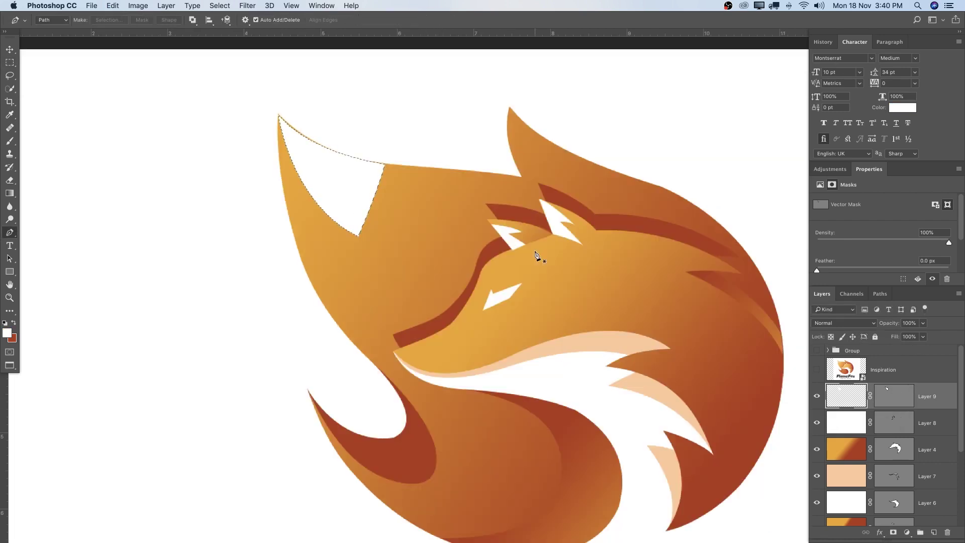
click(896, 403)
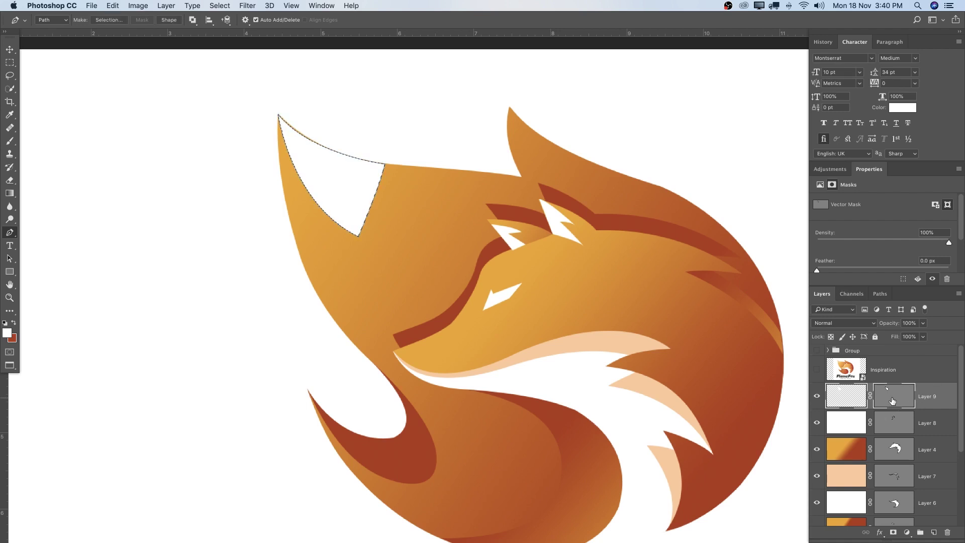
super+click(385, 164)
drag(385, 163, 388, 160)
drag(278, 115, 276, 111)
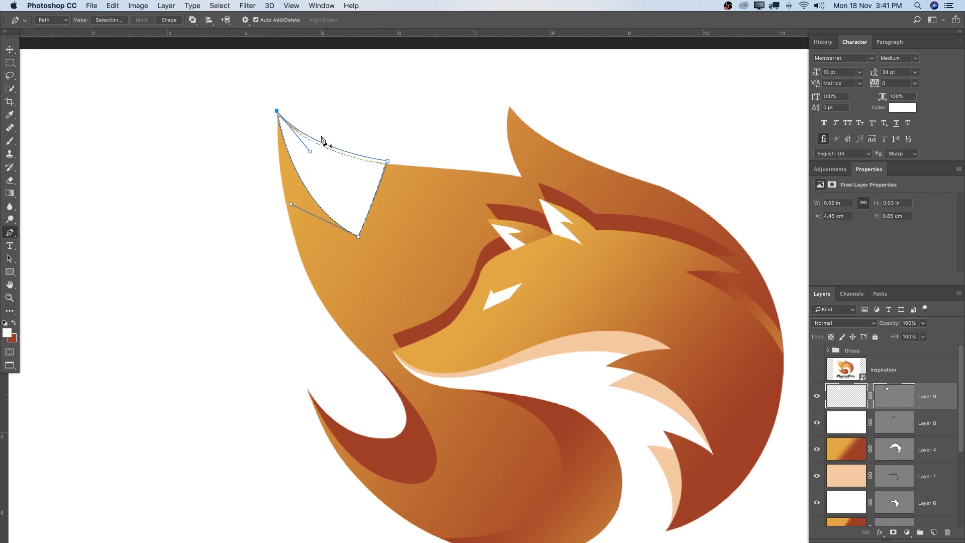
Fill the entire canvas of Layer 9 with white at 100% opacity in Normal mode and deselect
key(super+d)
key(super+a)
key(m)
right_click(357, 177)
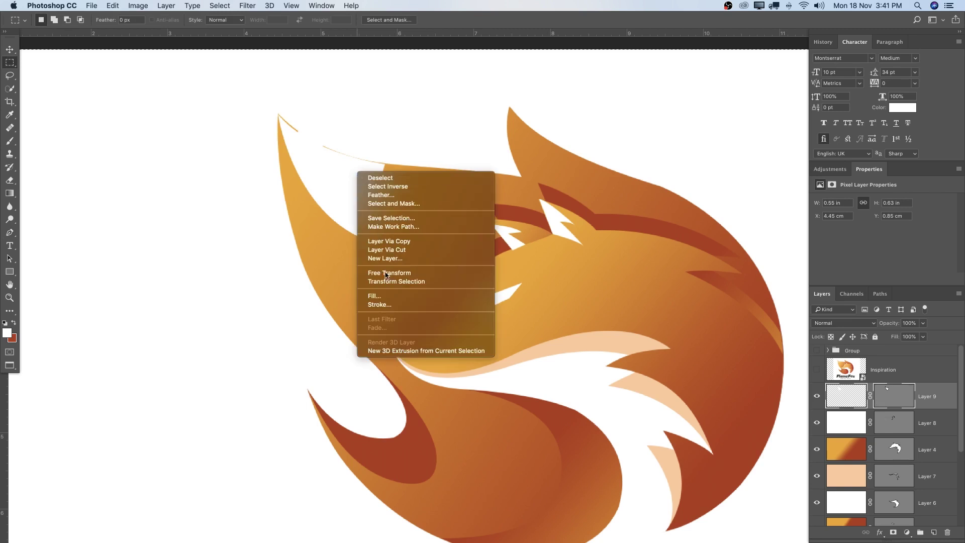
click(386, 297)
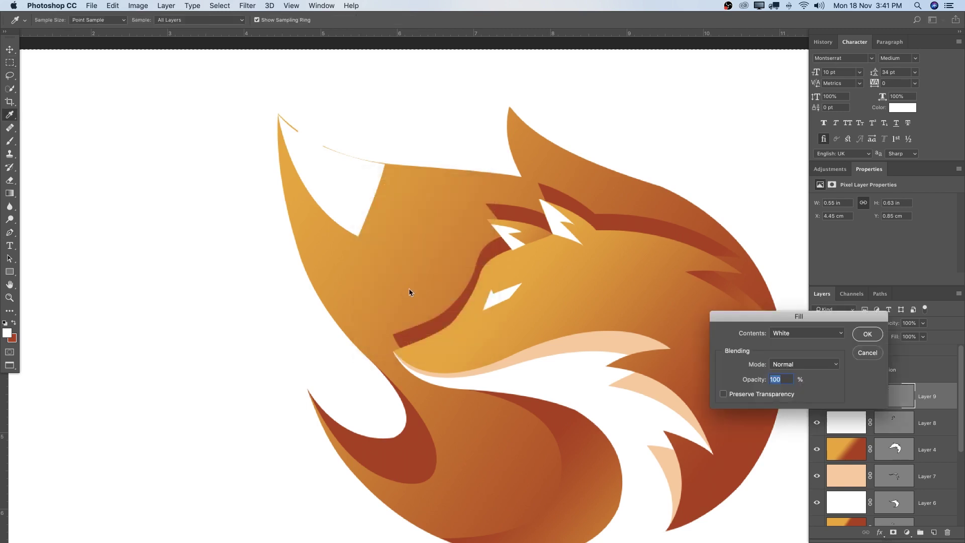
click(867, 334)
key(super+d)
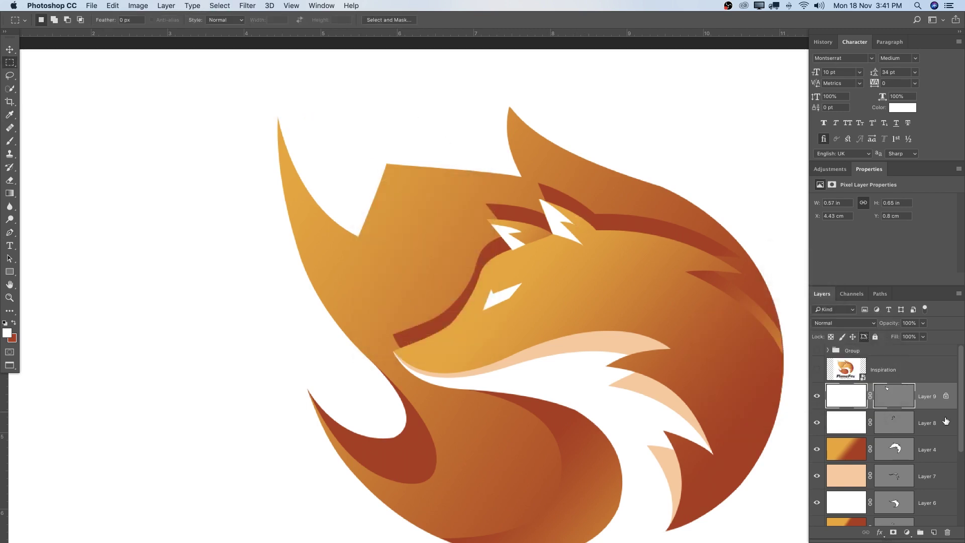
Lower Layer 9's opacity to 30% and fade the highlight's right end with a large soft eraser
drag(890, 327, 855, 325)
key(e)
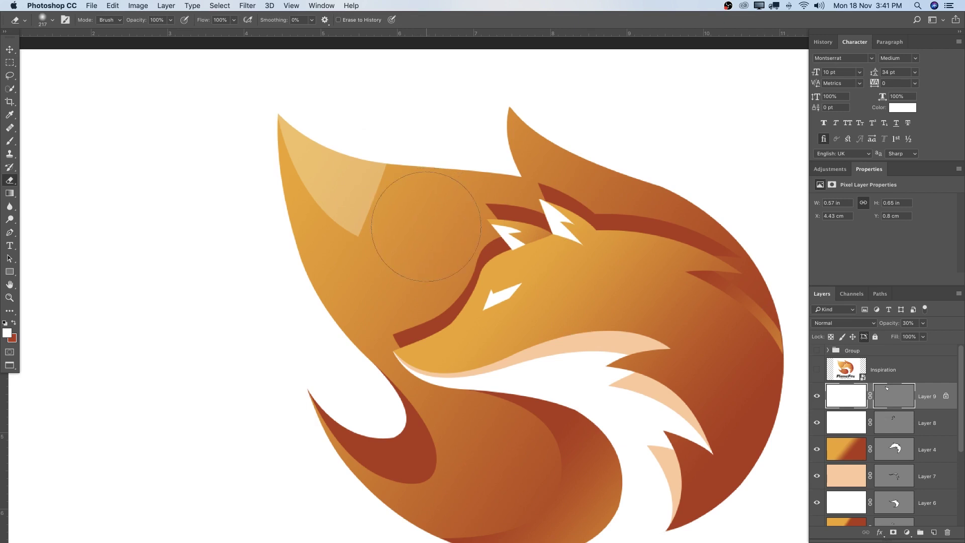
mouse_move(415, 230)
mouse_down()
mouse_move(429, 123)
mouse_move(432, 399)
mouse_move(440, 128)
mouse_move(364, 155)
mouse_move(357, 78)
mouse_up()
mouse_move(427, 174)
mouse_down()
mouse_move(423, 200)
mouse_move(347, 325)
mouse_up()
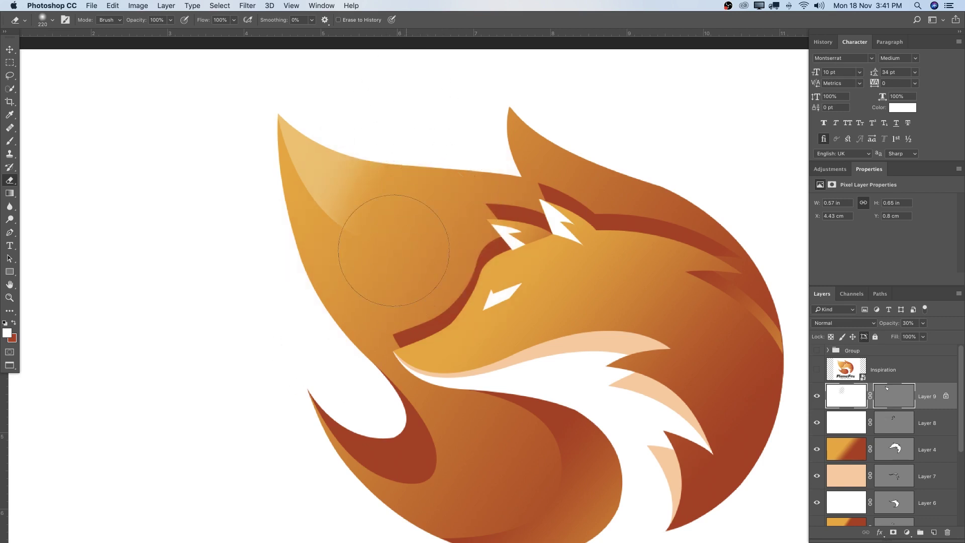
Duplicate Layer 9 and move the copied highlight over to the tip of the right flame
key(z)
drag(439, 202, 423, 202)
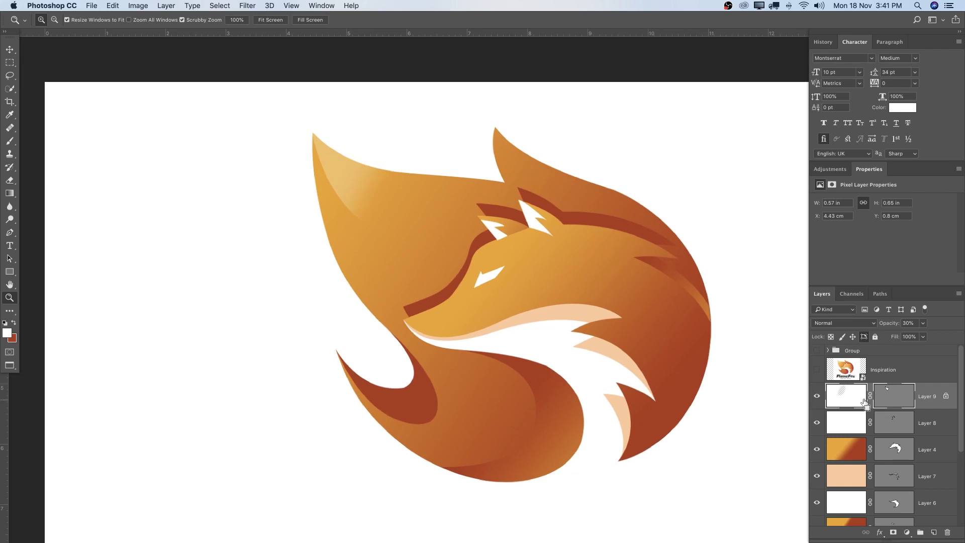
key(super+j)
key(v)
drag(372, 186, 530, 151)
key(super+t)
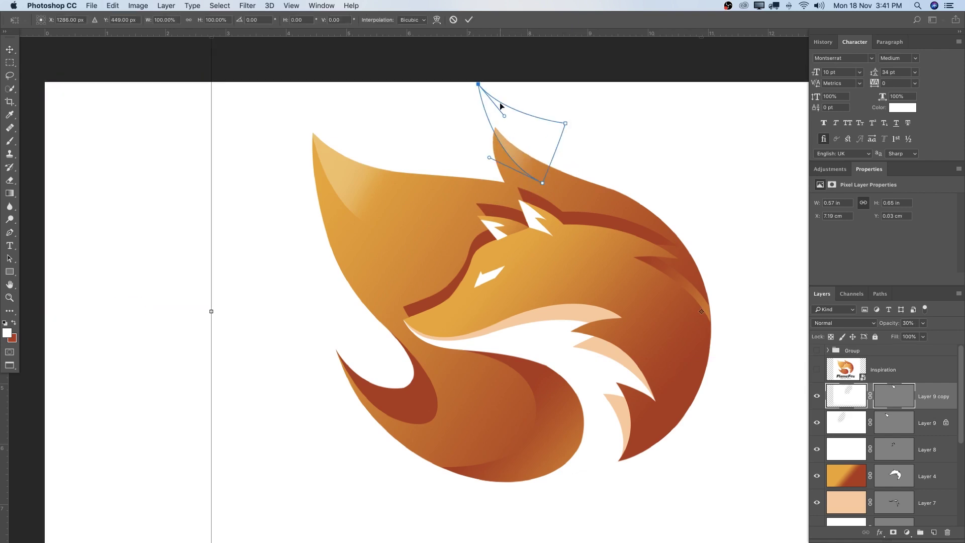
drag(480, 87, 496, 128)
key(Return)
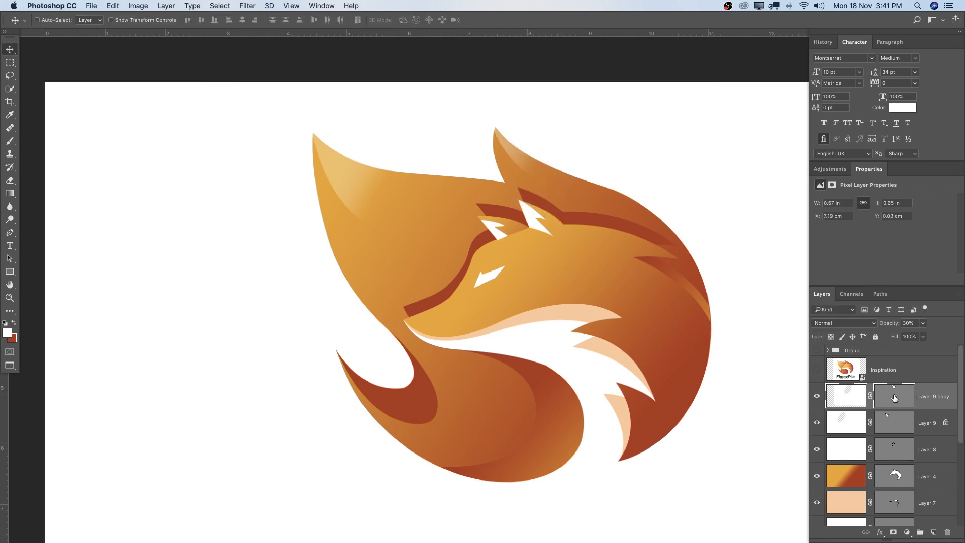
Reshape the copied highlight's vector mask by moving its anchors so it fits the smaller right flame tip
click(895, 397)
key(p)
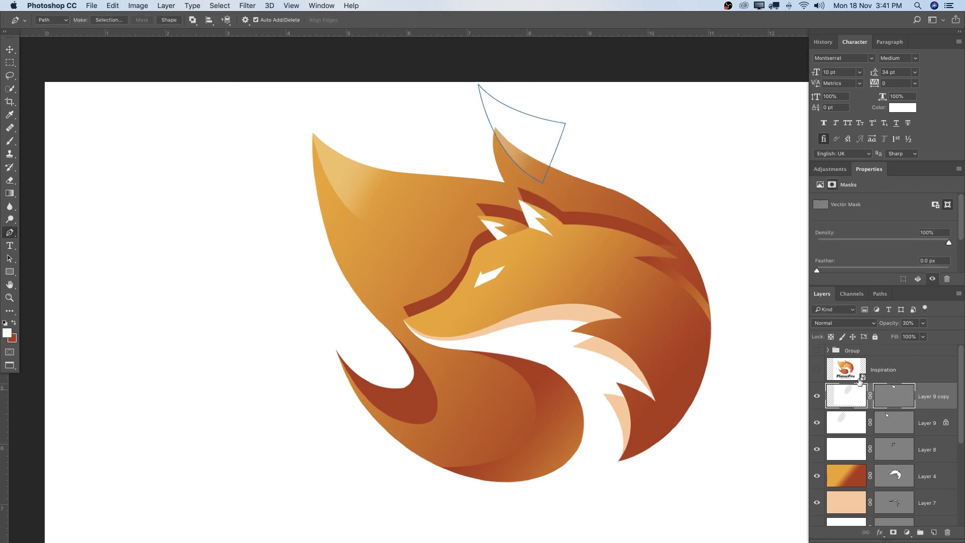
super+click(542, 182)
drag(476, 87, 495, 126)
mouse_move(543, 185)
mouse_down()
mouse_move(524, 171)
mouse_move(532, 170)
mouse_up()
drag(564, 124, 536, 136)
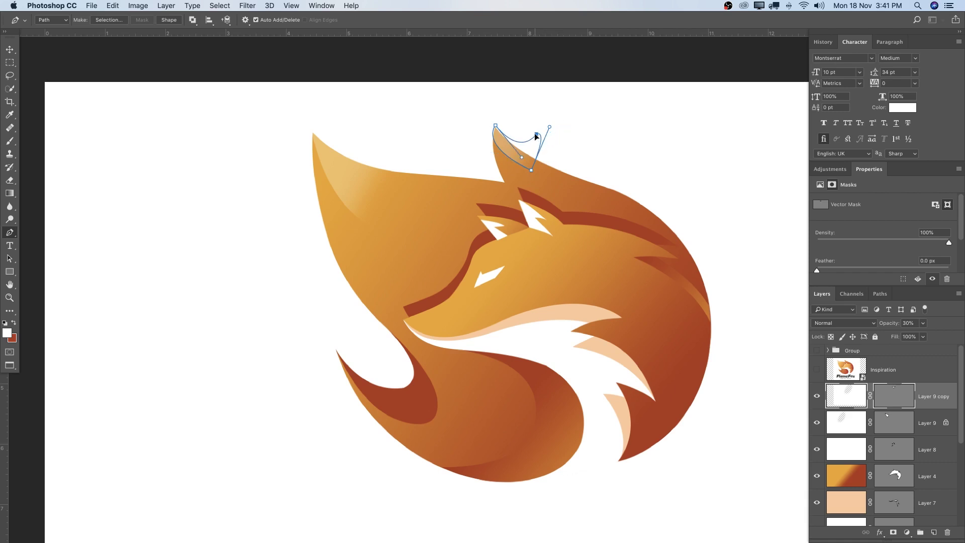
key(Return)
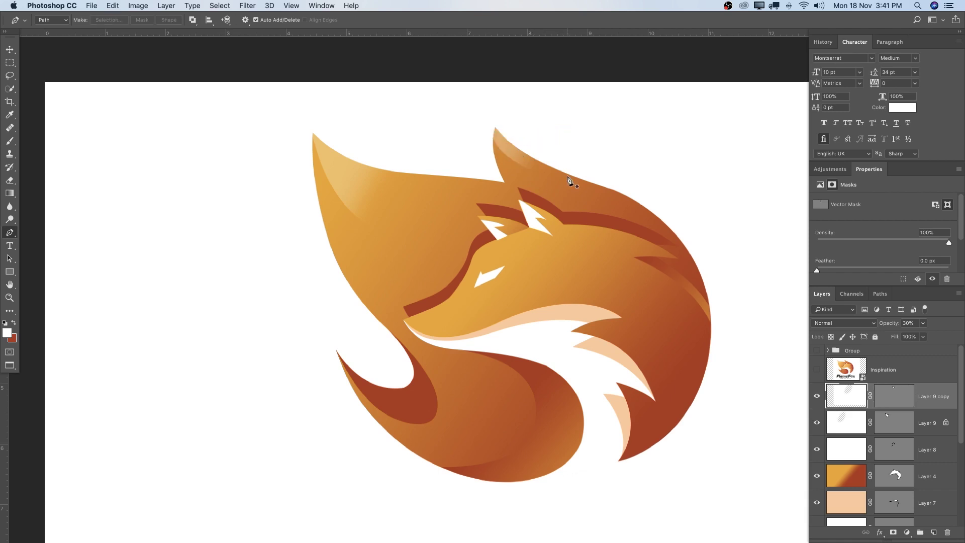
Nudge the copied highlight slightly so it lines up with the right flame tip
key(v)
drag(542, 162, 545, 161)
key(Left)
key(Up)
key(Right)
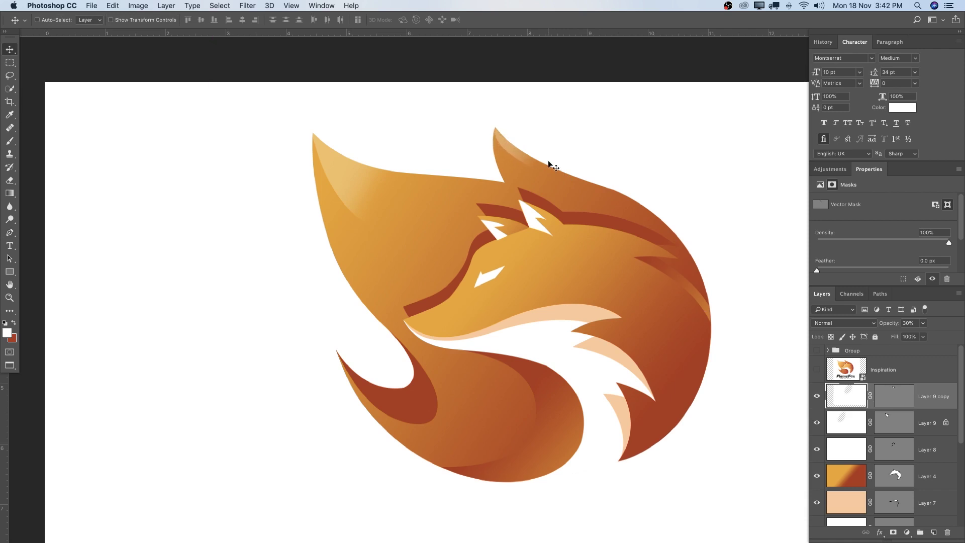
drag(541, 164, 540, 165)
Set the foreground colour to an orange sampled from the fox's face and made slightly more saturated
key(z)
drag(595, 186, 557, 194)
drag(685, 233, 554, 216)
drag(501, 241, 516, 245)
scroll(882, 374, down, 5)
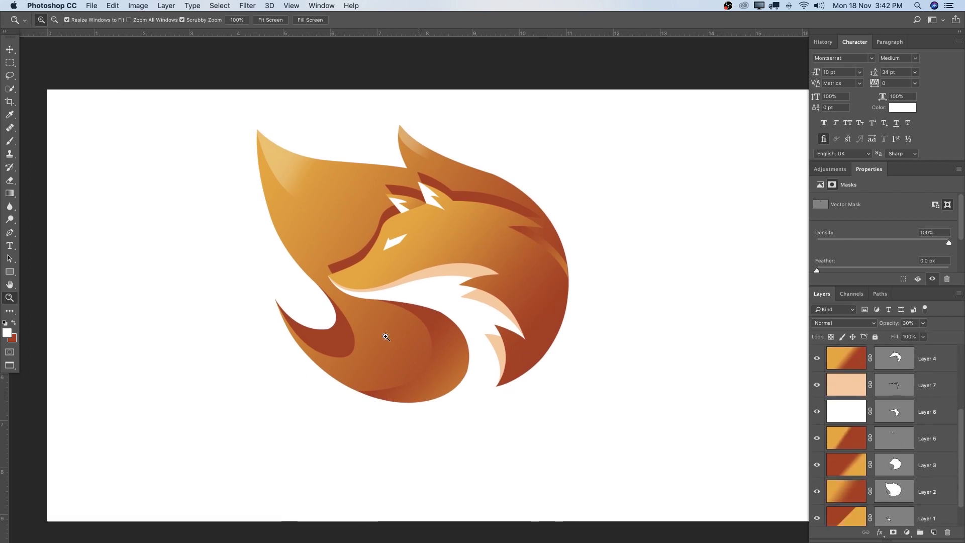
click(5, 334)
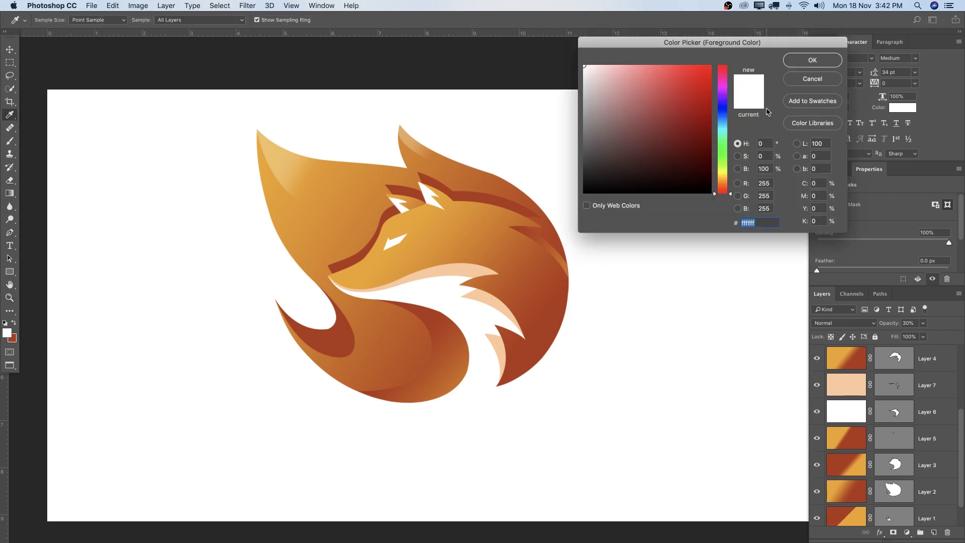
drag(723, 168, 727, 185)
click(681, 66)
drag(727, 180, 726, 176)
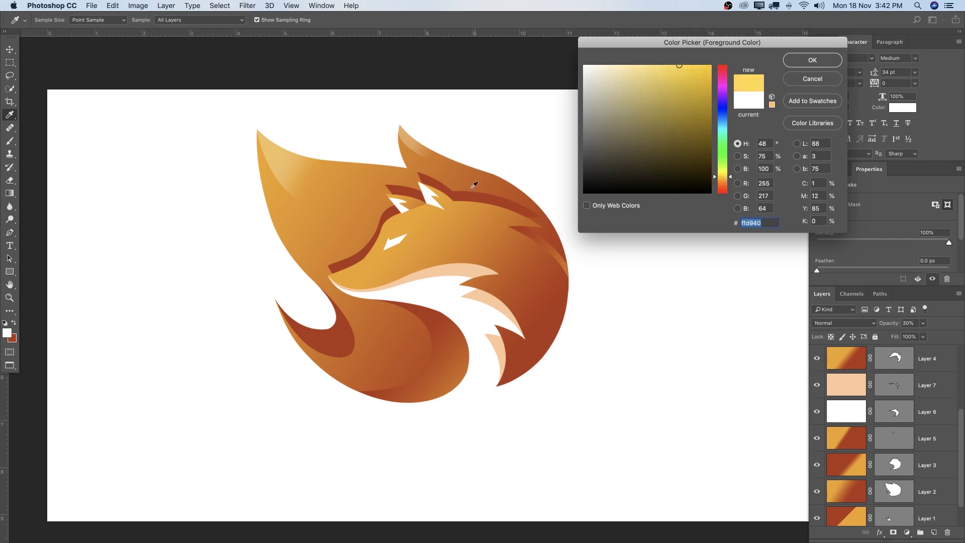
click(392, 272)
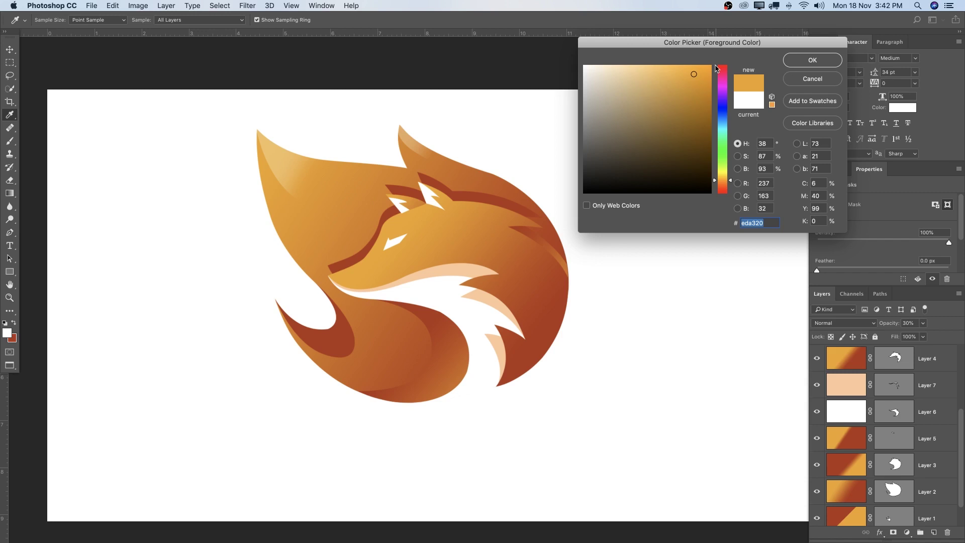
click(698, 74)
click(816, 59)
Redraw Layer 4's linear gradient diagonally from orange at the fox's face to dark red at its lower neck
key(z)
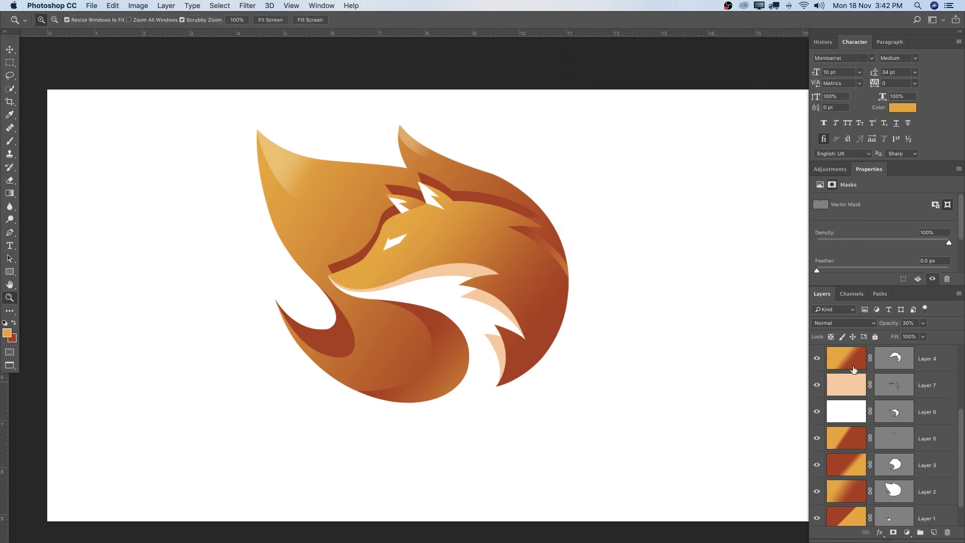
scroll(858, 384, up, 3)
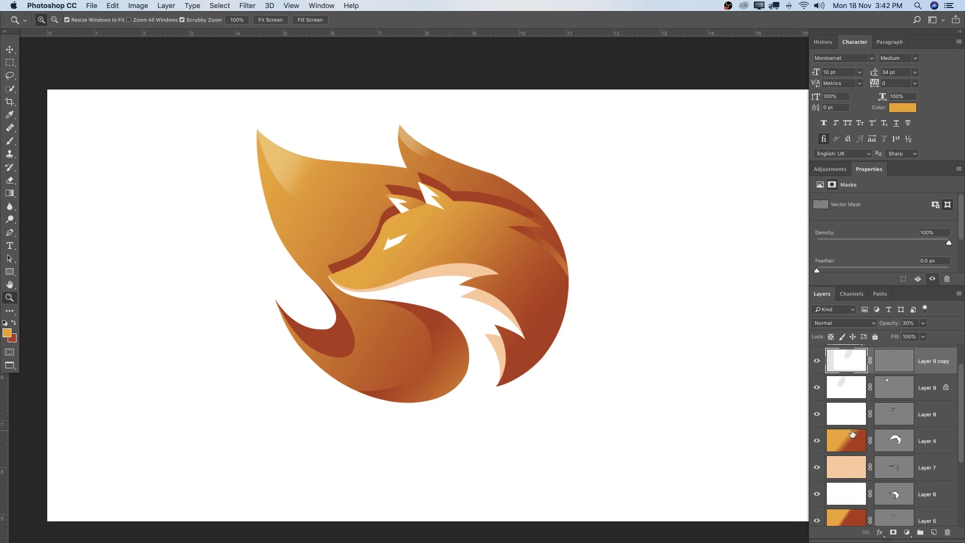
scroll(852, 434, down, 1)
click(849, 427)
click(849, 452)
click(847, 433)
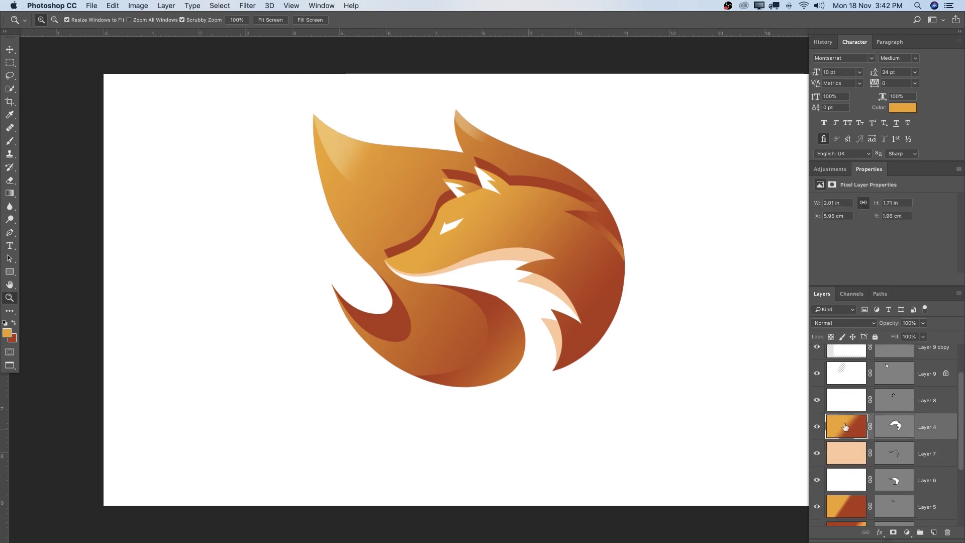
key(g)
drag(563, 259, 477, 179)
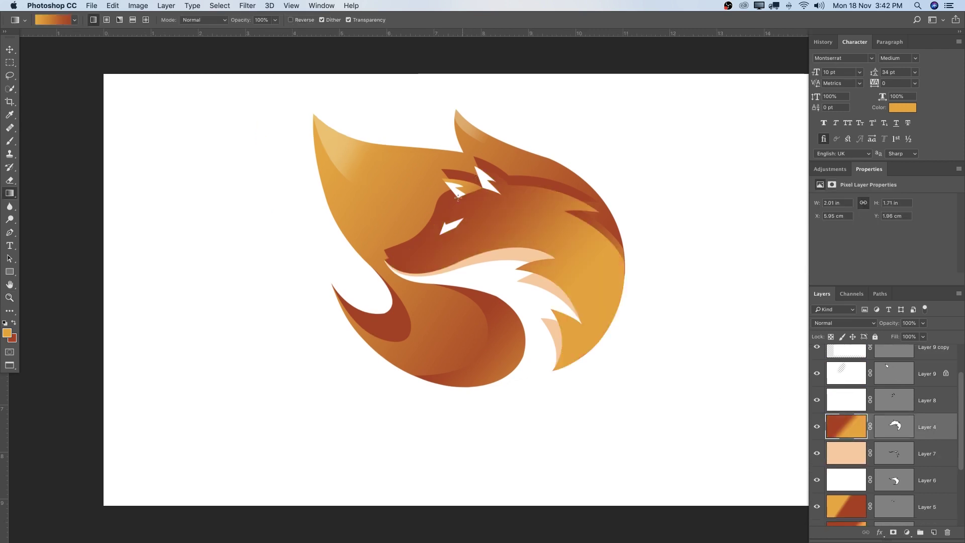
drag(600, 338, 443, 216)
drag(624, 335, 458, 227)
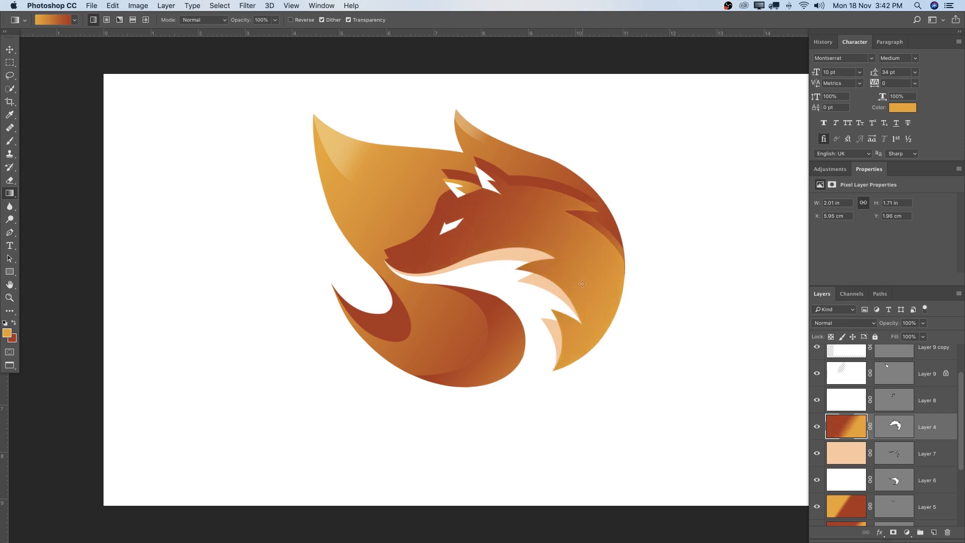
drag(453, 234, 659, 399)
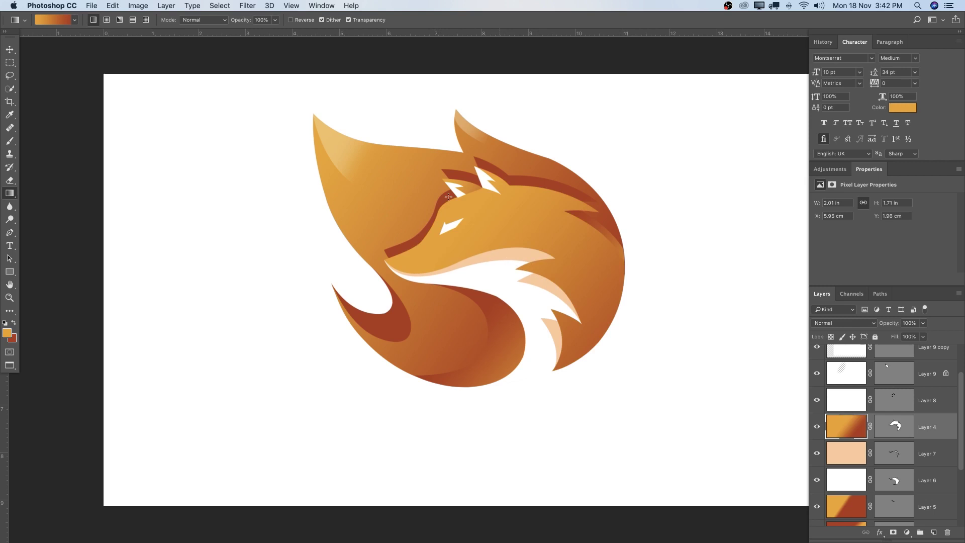
drag(441, 224, 591, 343)
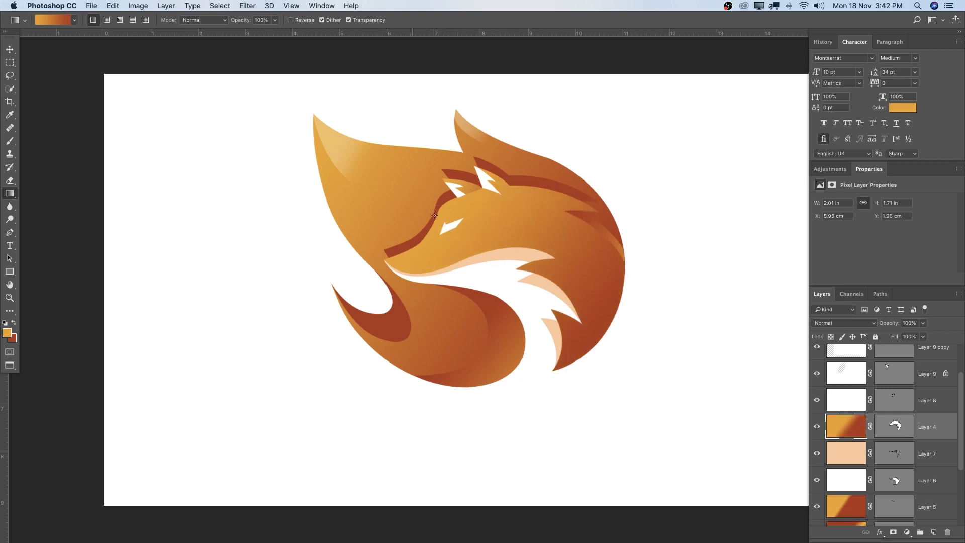
Select Layer 2 and toggle its visibility off and on to identify the shape it holds
scroll(904, 456, down, 3)
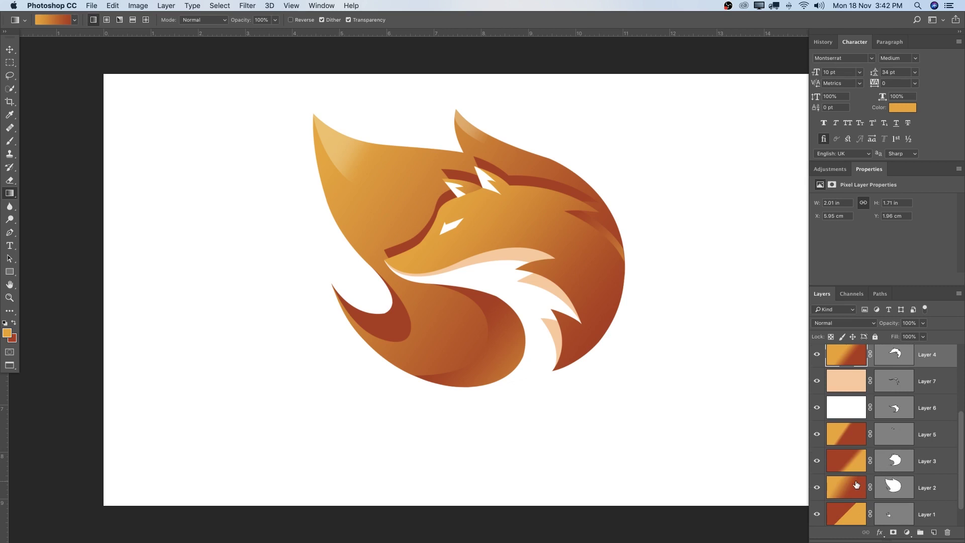
click(856, 485)
click(817, 488)
click(816, 487)
click(816, 488)
click(816, 488)
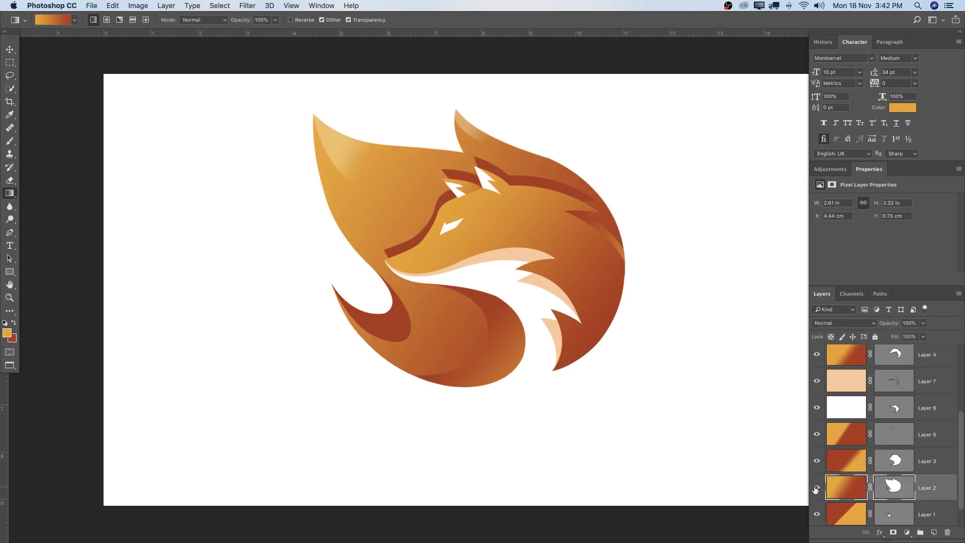
Try a diagonal linear gradient on Layer 2 from orange at the left flame toward dark red at the lower neck
drag(362, 165, 721, 461)
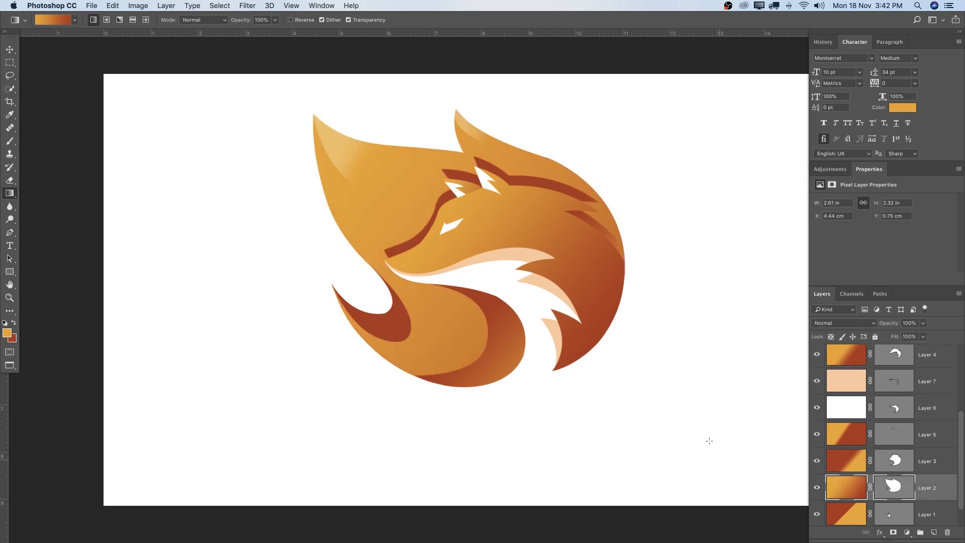
drag(603, 326, 607, 328)
drag(362, 156, 413, 155)
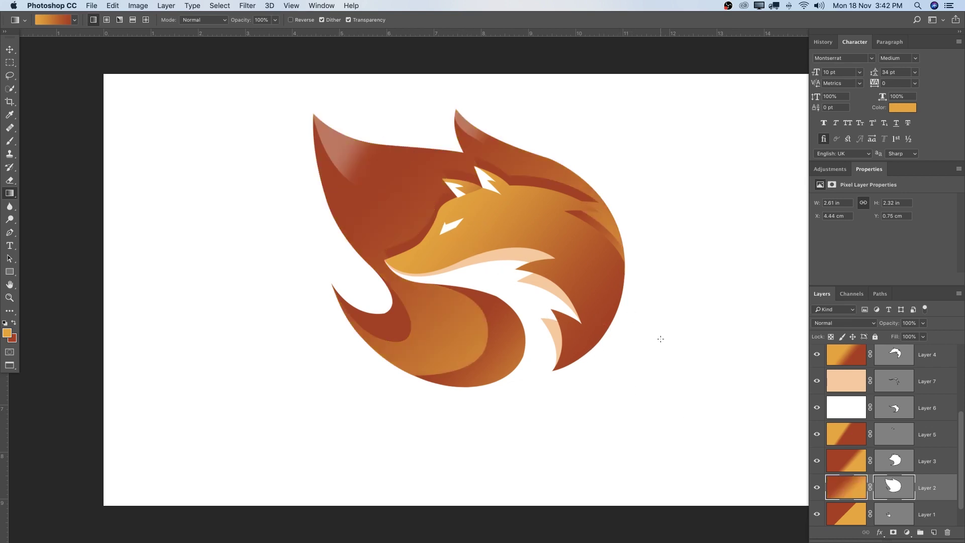
Redraw Layer 2's linear gradient diagonally from orange behind the fox's head to dark red in the left flame
drag(661, 339, 215, 59)
scroll(320, 104, up, 1)
drag(592, 332, 351, 139)
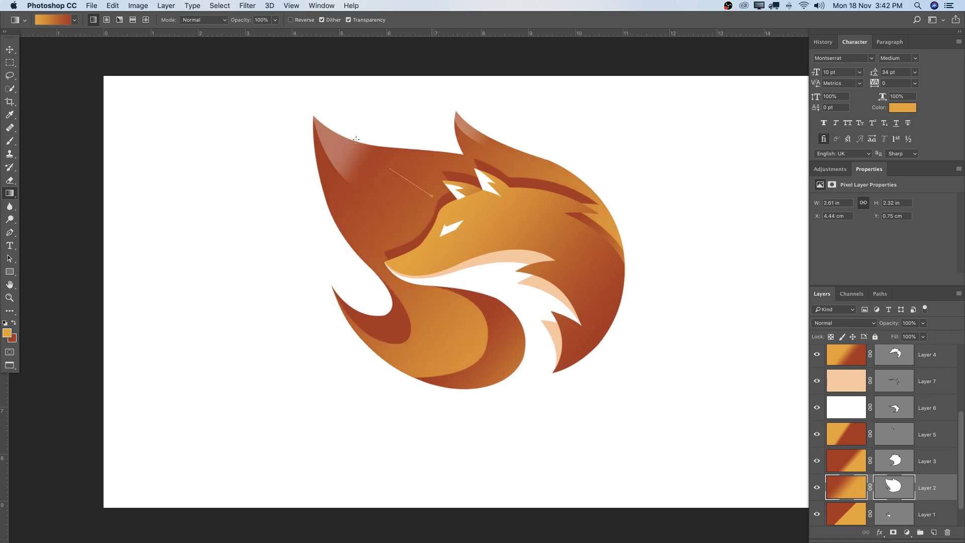
drag(390, 168, 373, 159)
drag(499, 229, 415, 132)
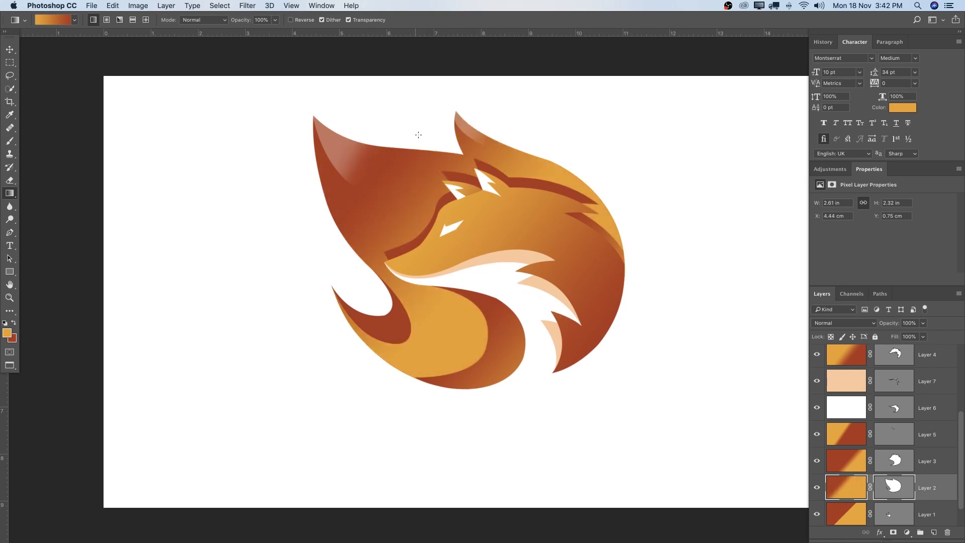
drag(482, 218, 303, 117)
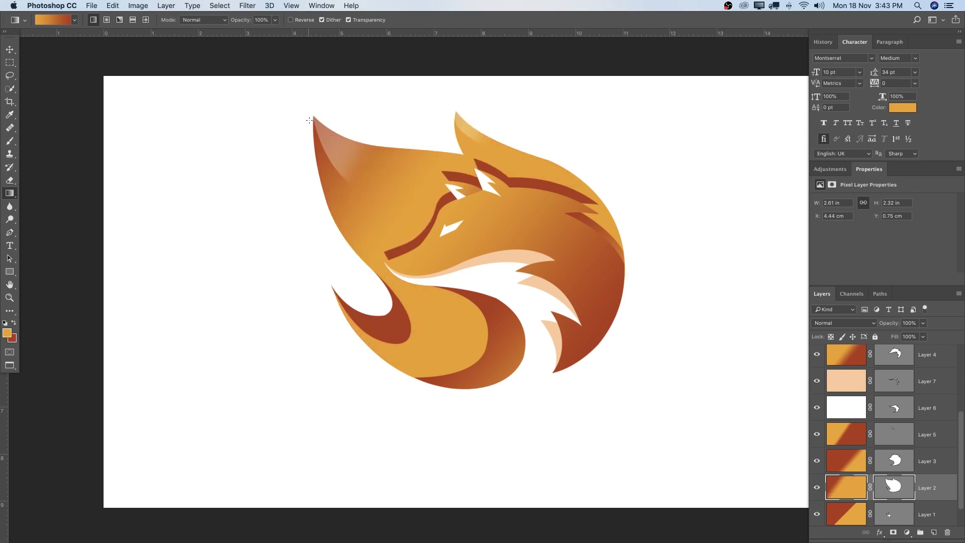
drag(498, 235, 411, 136)
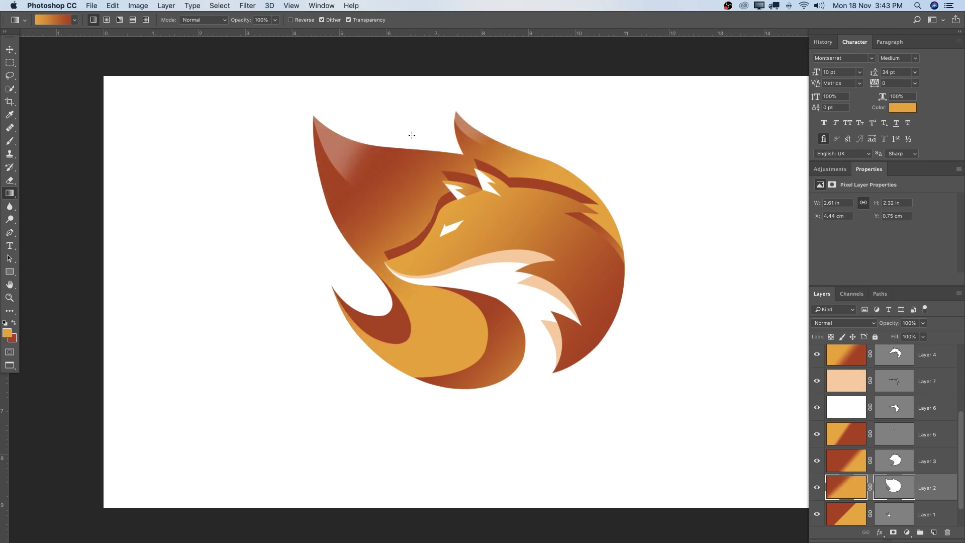
drag(685, 285, 632, 307)
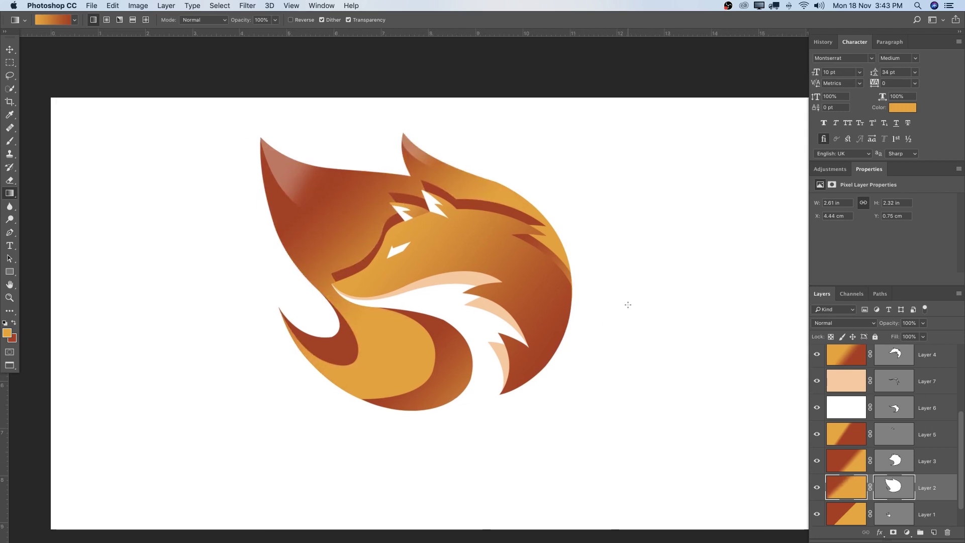
Select all logo layers from Layer 9 copy through Layer 1 and combine them into a group
scroll(938, 405, up, 5)
click(940, 402)
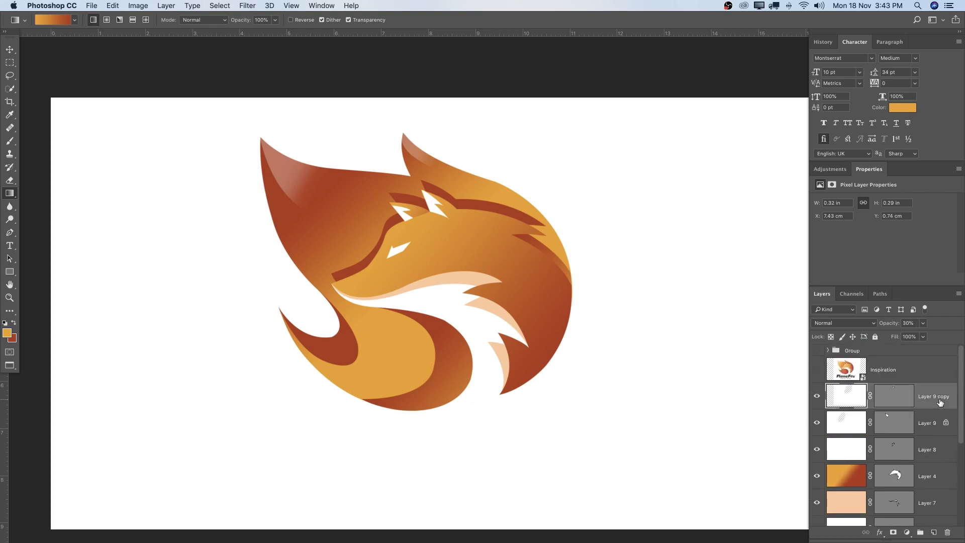
scroll(940, 403, down, 5)
shift+click(927, 486)
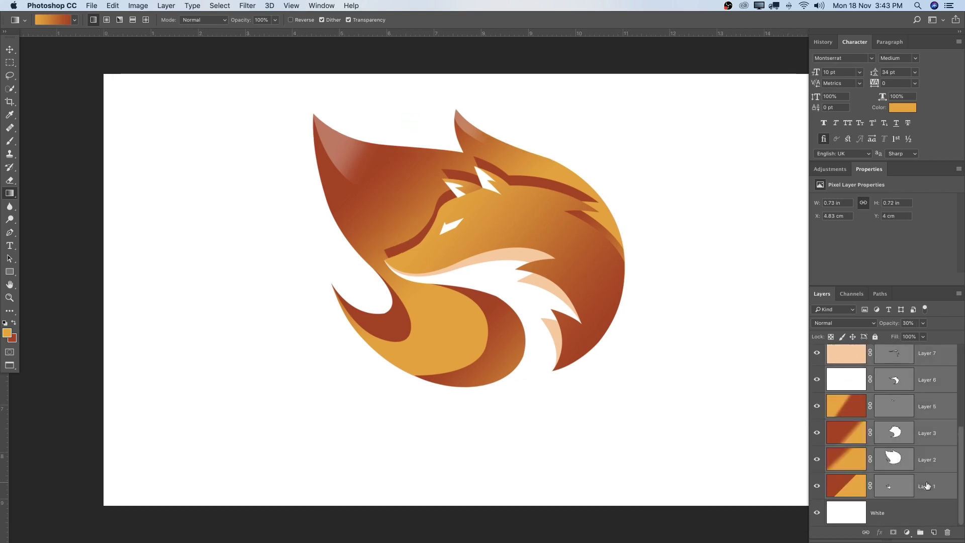
key(super+g)
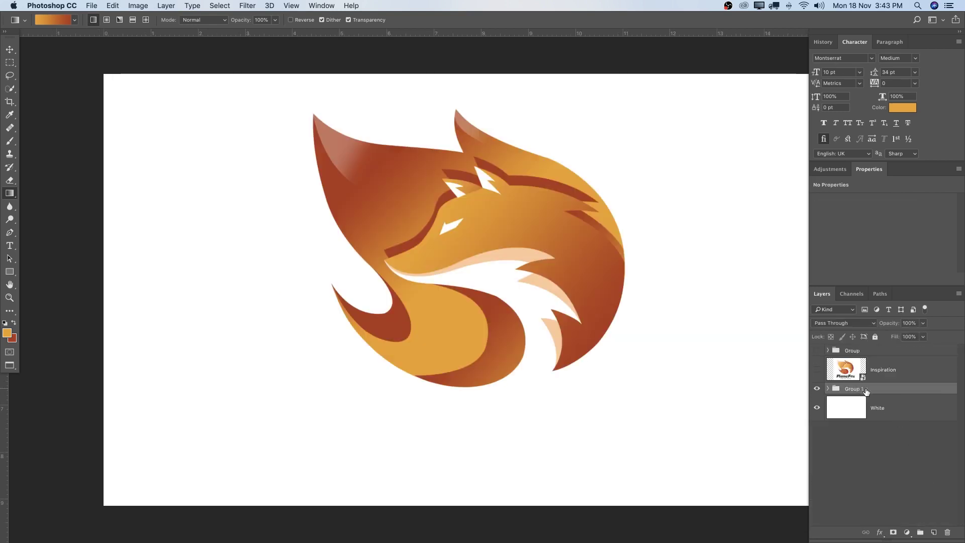
Free Transform the grouped fox logo, tilting it slightly clockwise and making it a little smaller near the canvas centre
key(super+t)
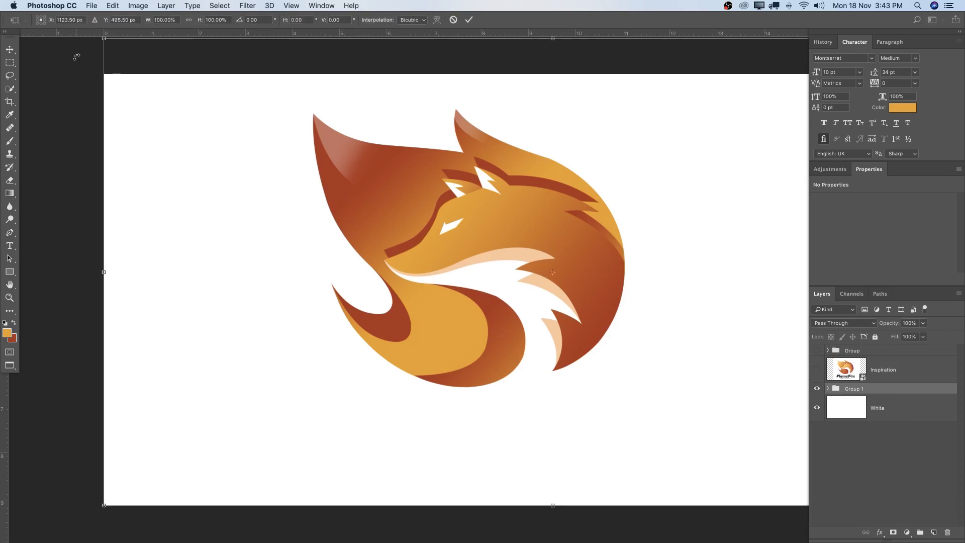
drag(78, 62, 84, 46)
key(Return)
drag(743, 160, 591, 199)
key(super+t)
drag(787, 84, 769, 112)
mouse_move(565, 214)
mouse_down()
mouse_move(580, 224)
mouse_move(540, 225)
mouse_move(554, 227)
mouse_up()
key(Return)
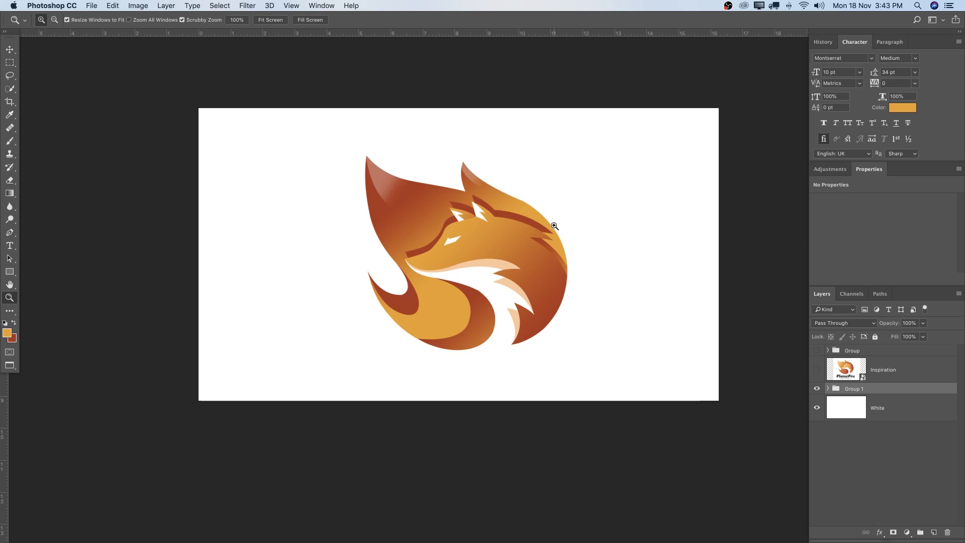
double_click(492, 213)
alt+click(489, 221)
scroll(543, 223, down, 1)
scroll(542, 224, right, 3)
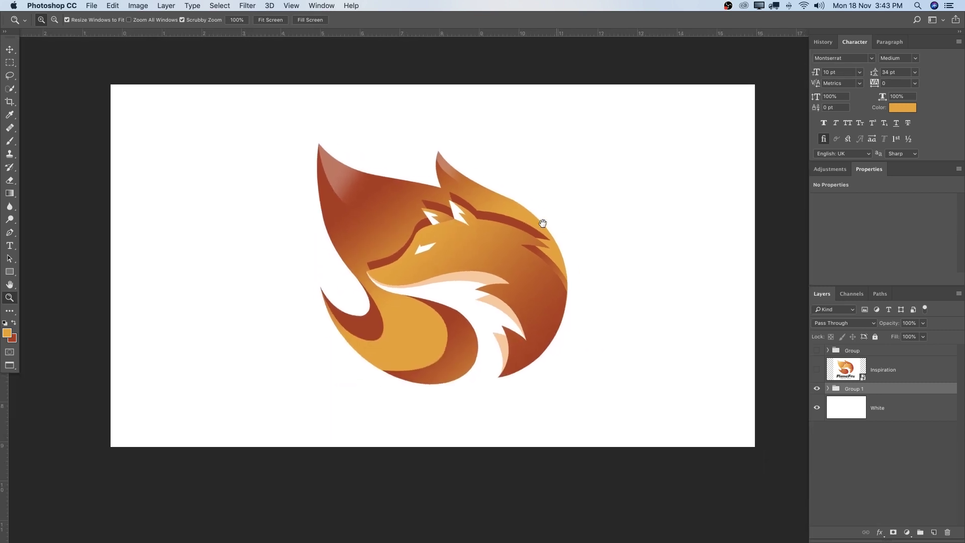